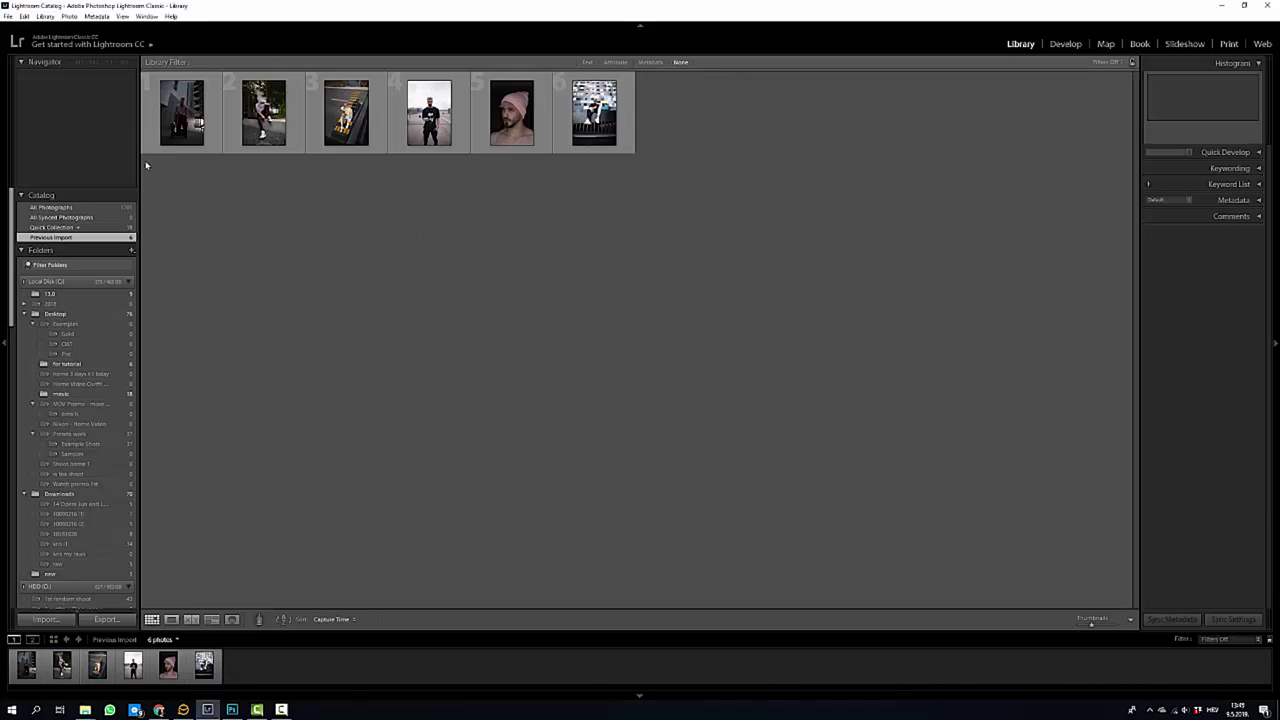
{"action": "left_click", "coordinate": [8, 17]}
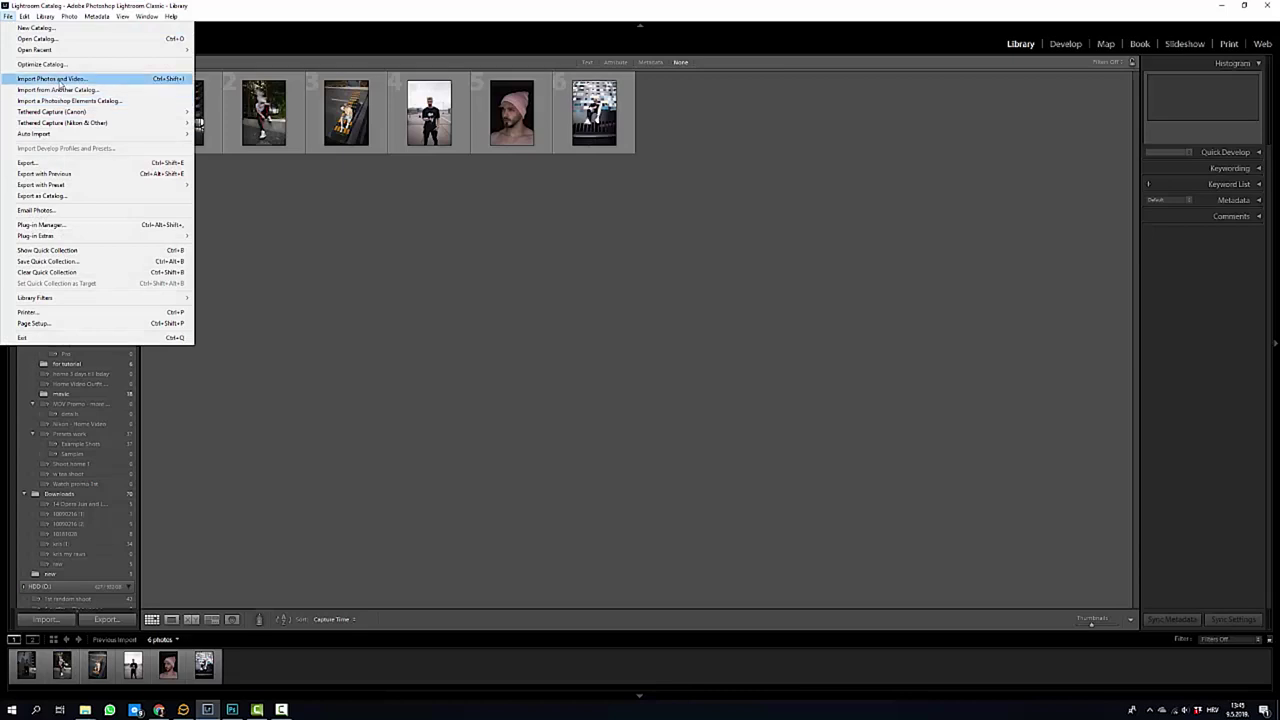
{"action": "left_click", "coordinate": [50, 78]}
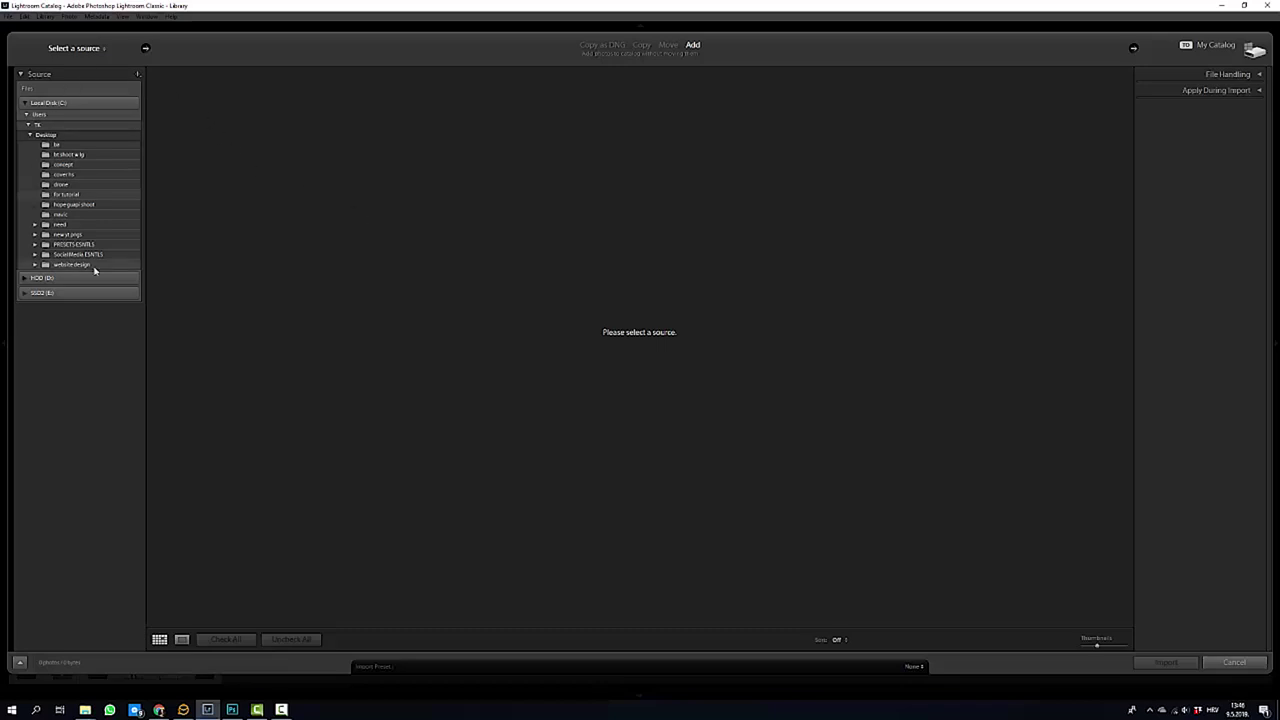
{"action": "left_click", "coordinate": [93, 195]}
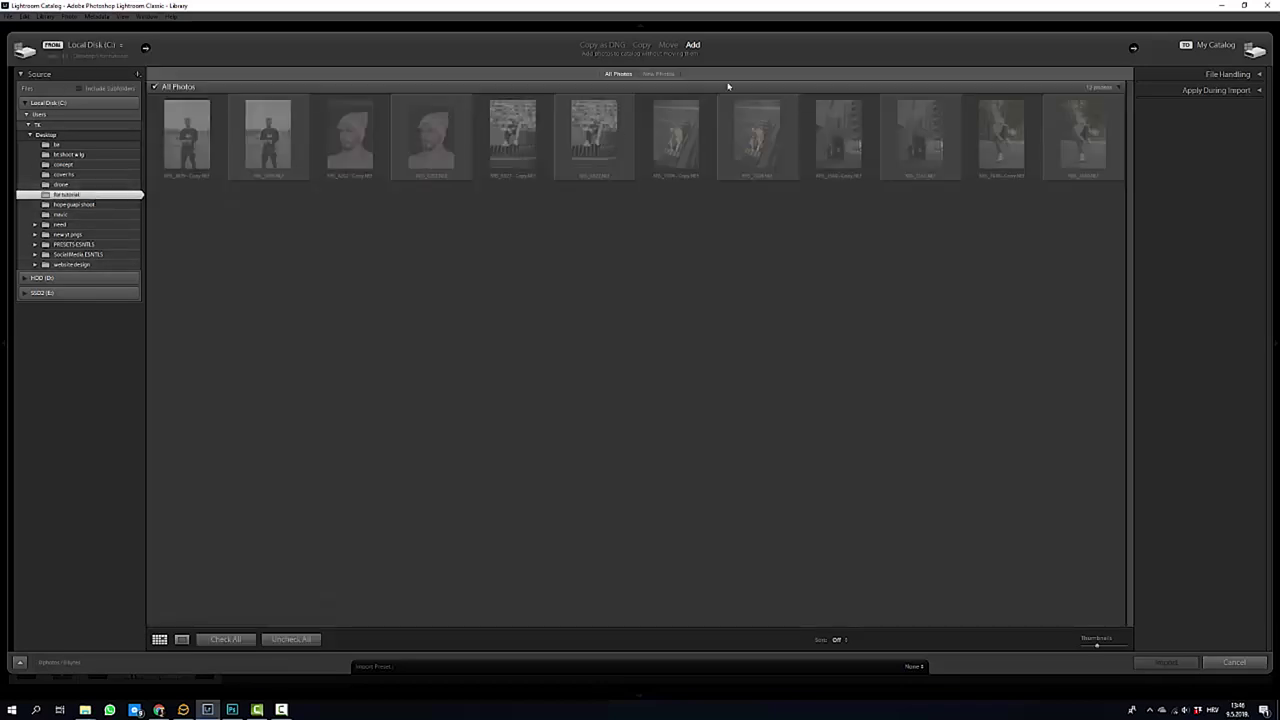
{"action": "left_click", "coordinate": [1234, 663]}
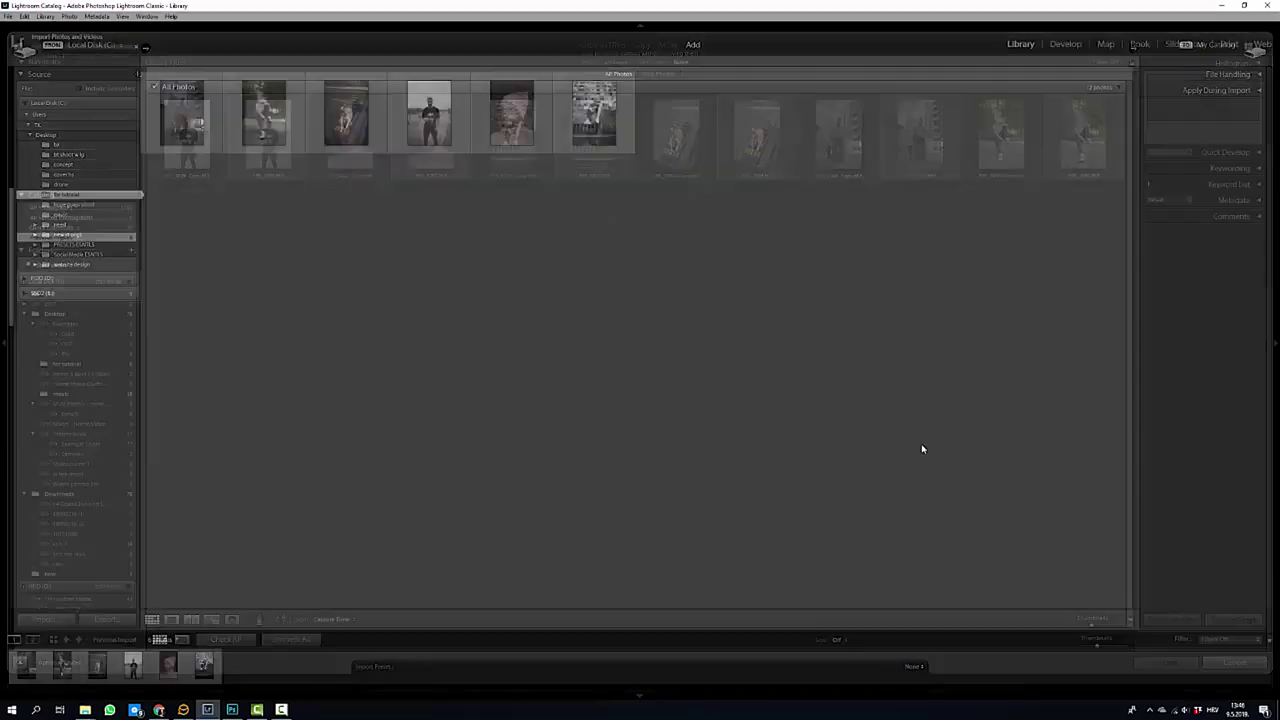
Open the third photo, the man sitting on the yellow-marked speed bump, in the Develop module.
{"action": "left_click", "coordinate": [1064, 45]}
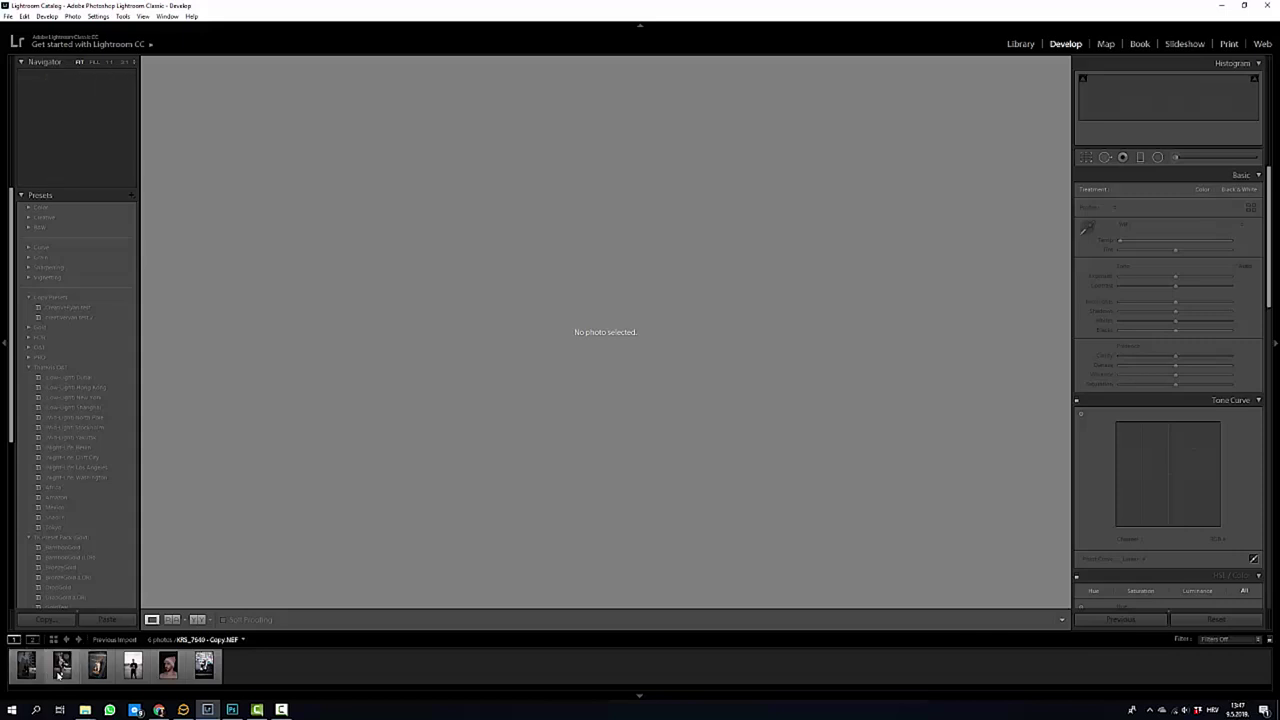
{"action": "left_click", "coordinate": [111, 673]}
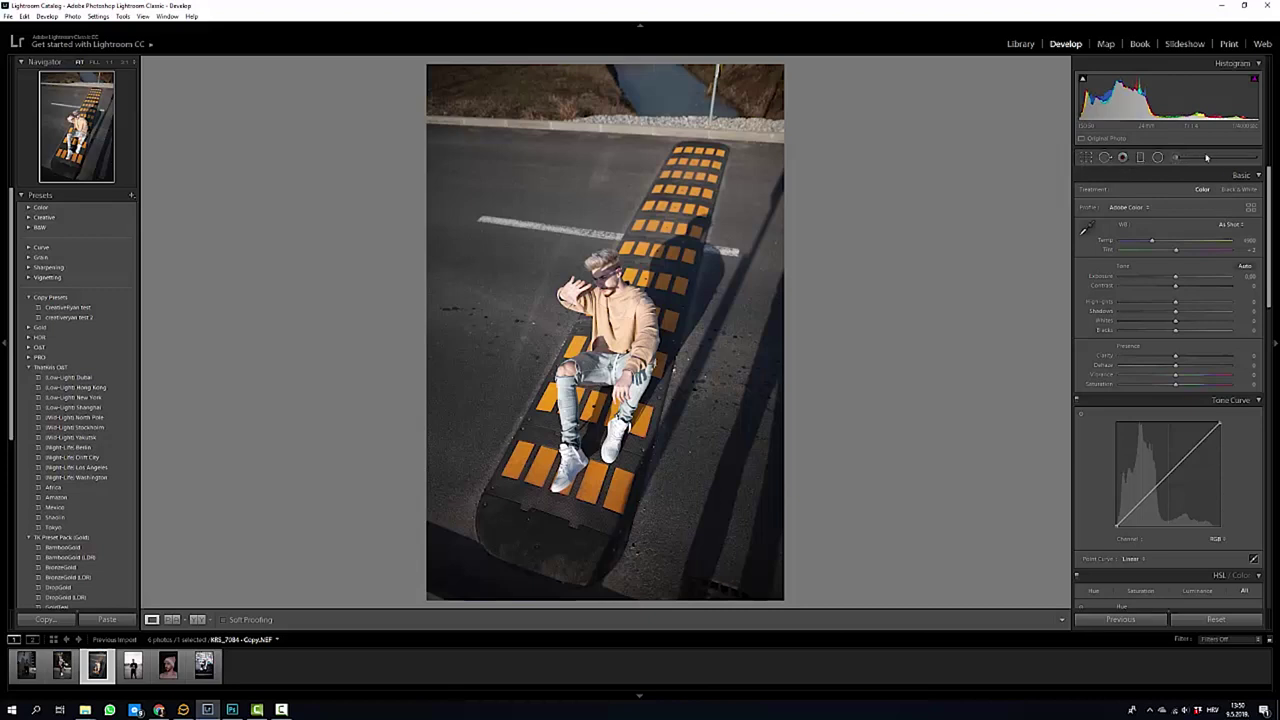
Start cropping the photo and set the crop aspect ratio to 4 x 5 / 8 x 10.
{"action": "left_click", "coordinate": [1087, 158]}
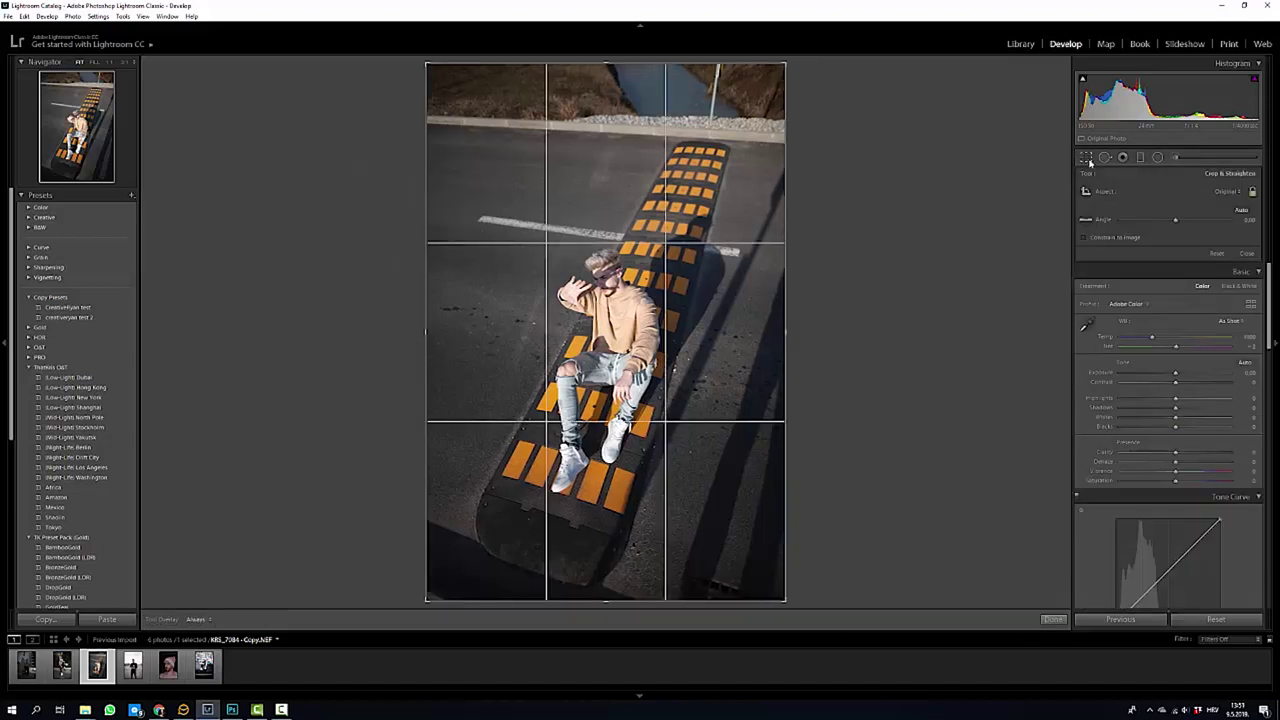
{"action": "left_click", "coordinate": [1239, 194]}
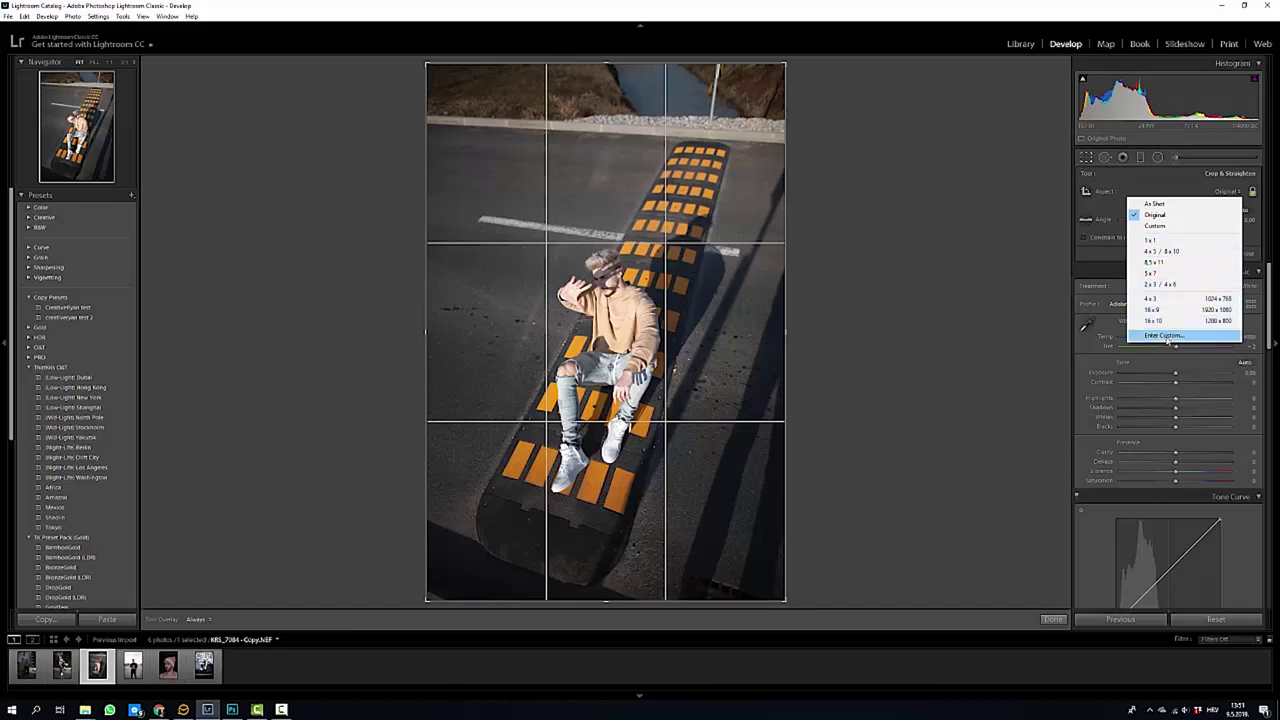
{"action": "left_click", "coordinate": [1252, 193]}
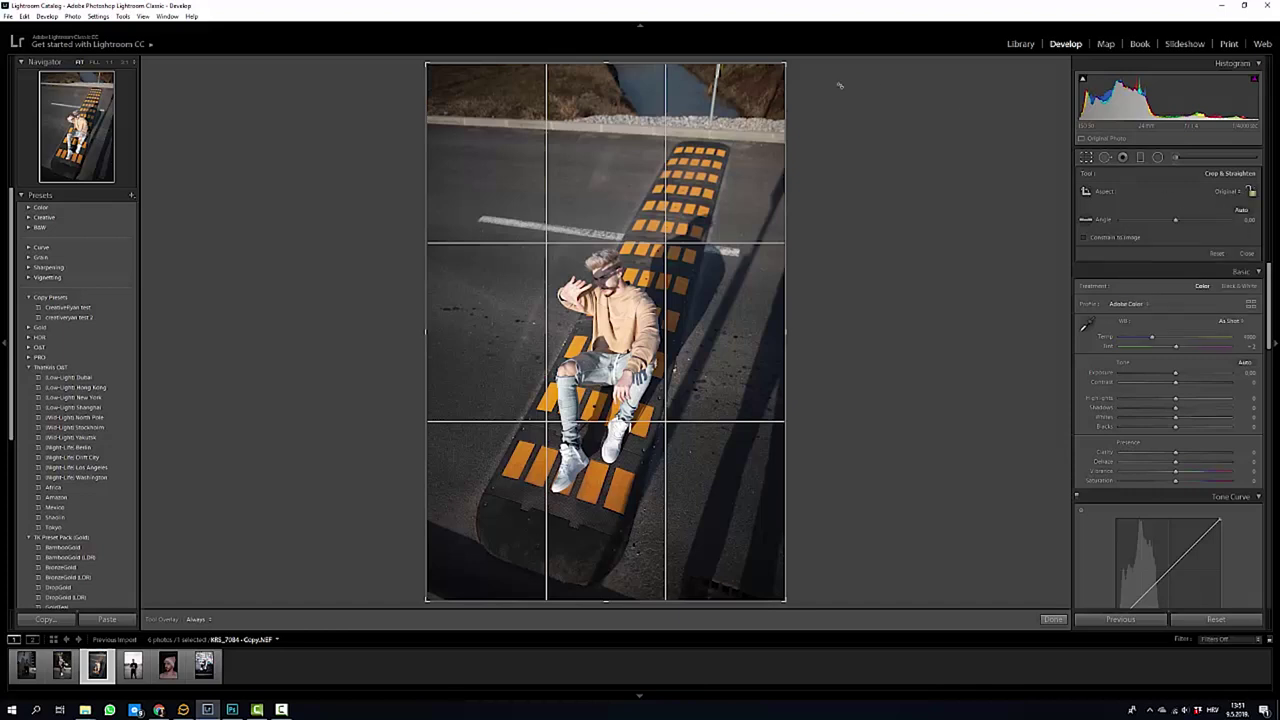
{"action": "left_click_drag", "start_coordinate": [787, 65], "coordinate": [814, 77]}
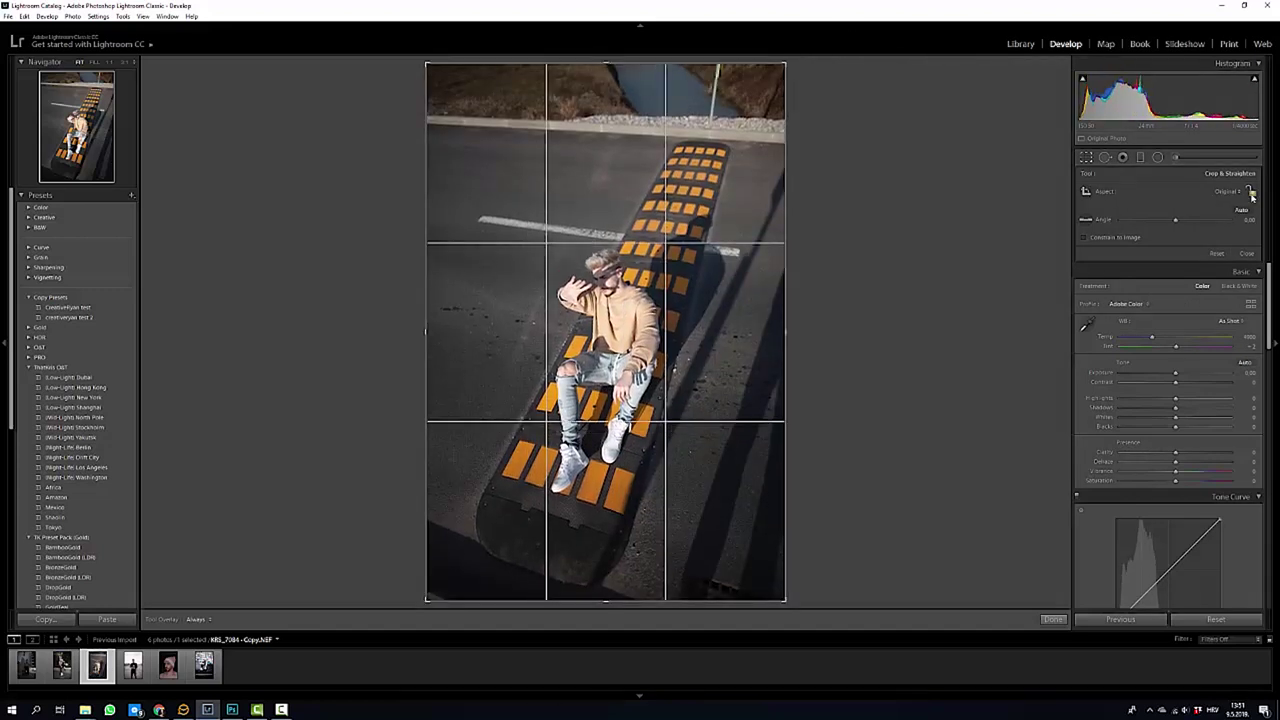
{"action": "left_click", "coordinate": [1236, 192]}
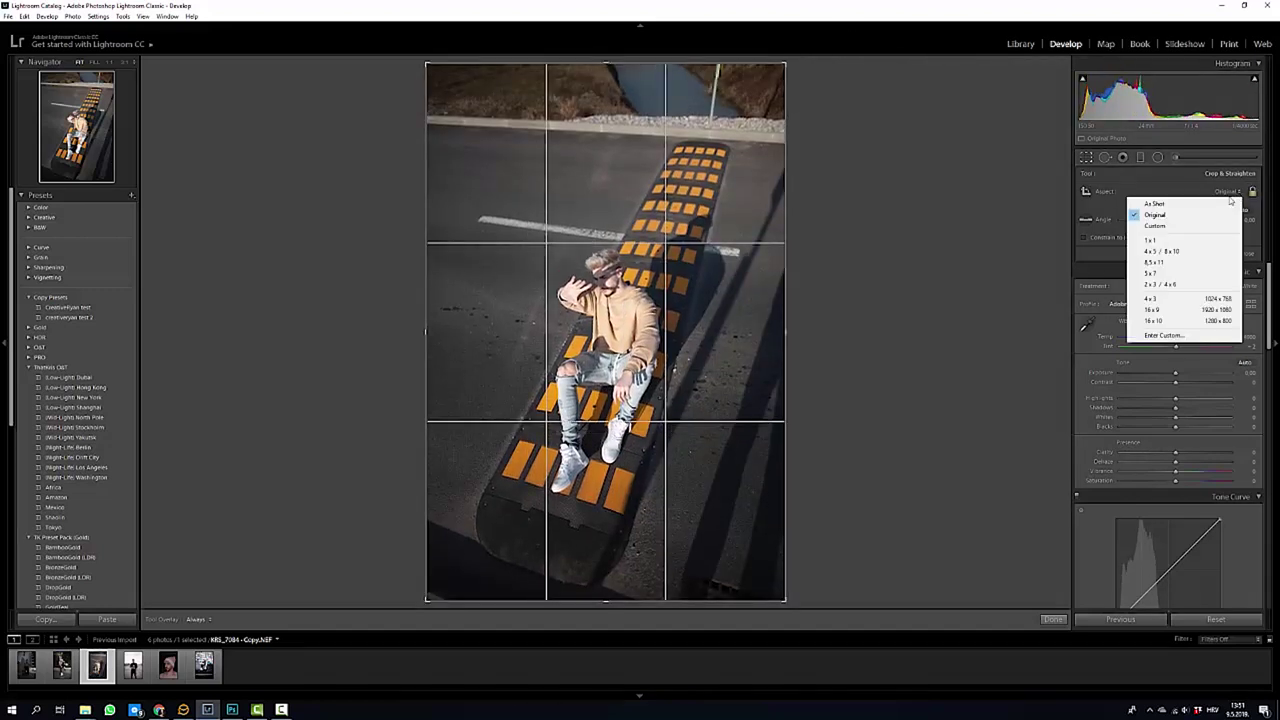
{"action": "left_click", "coordinate": [1173, 256]}
Tighten and reposition the crop frame around the seated man, then apply the crop.
{"action": "left_click_drag", "start_coordinate": [692, 194], "coordinate": [692, 150]}
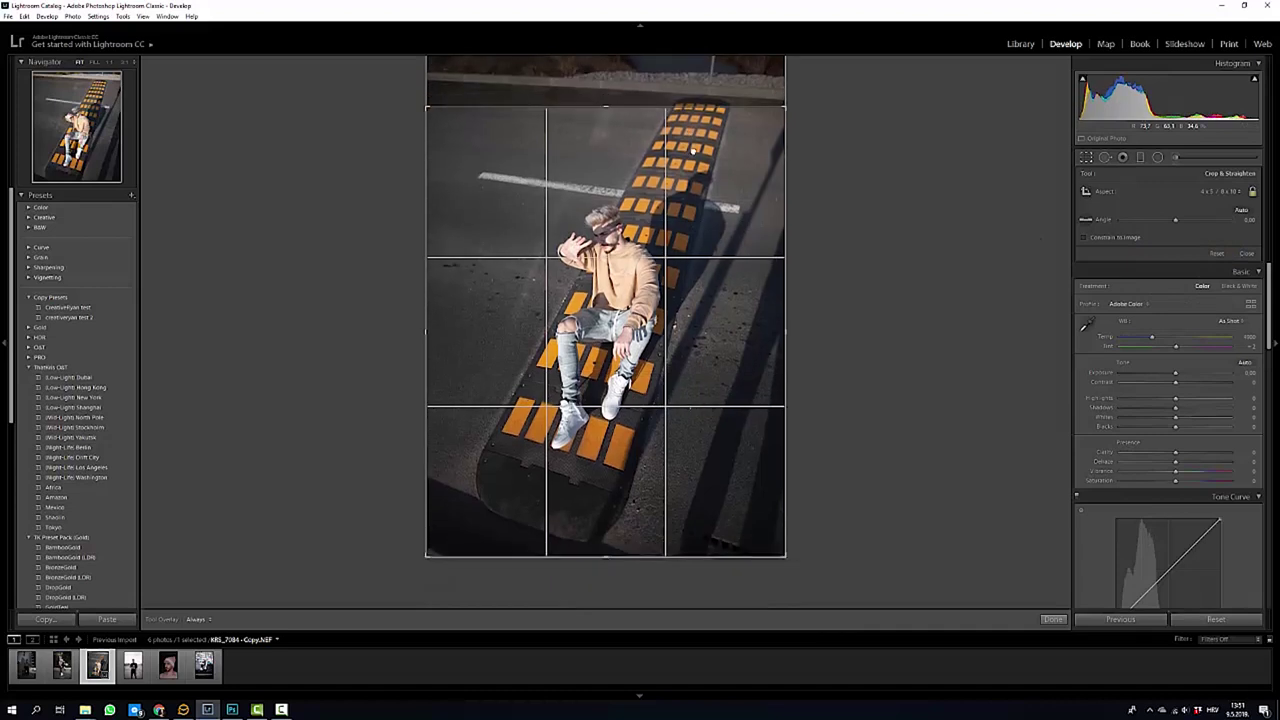
{"action": "left_click_drag", "start_coordinate": [779, 104], "coordinate": [768, 126]}
{"action": "left_click_drag", "start_coordinate": [441, 536], "coordinate": [466, 451]}
{"action": "mouse_move", "coordinate": [451, 495]}
{"action": "left_mouse_down"}
{"action": "mouse_move", "coordinate": [466, 491]}
{"action": "mouse_move", "coordinate": [443, 506]}
{"action": "left_mouse_up"}
{"action": "left_click_drag", "start_coordinate": [512, 461], "coordinate": [520, 463]}
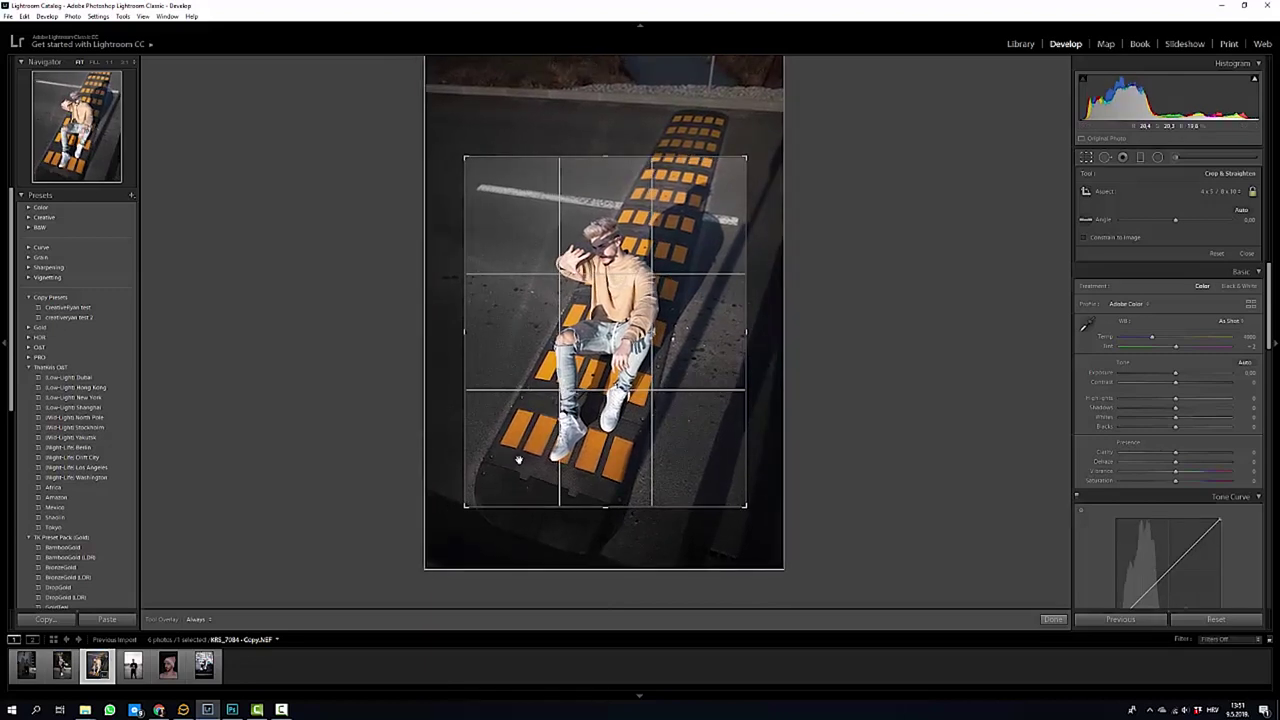
{"action": "key", "text": "Return"}
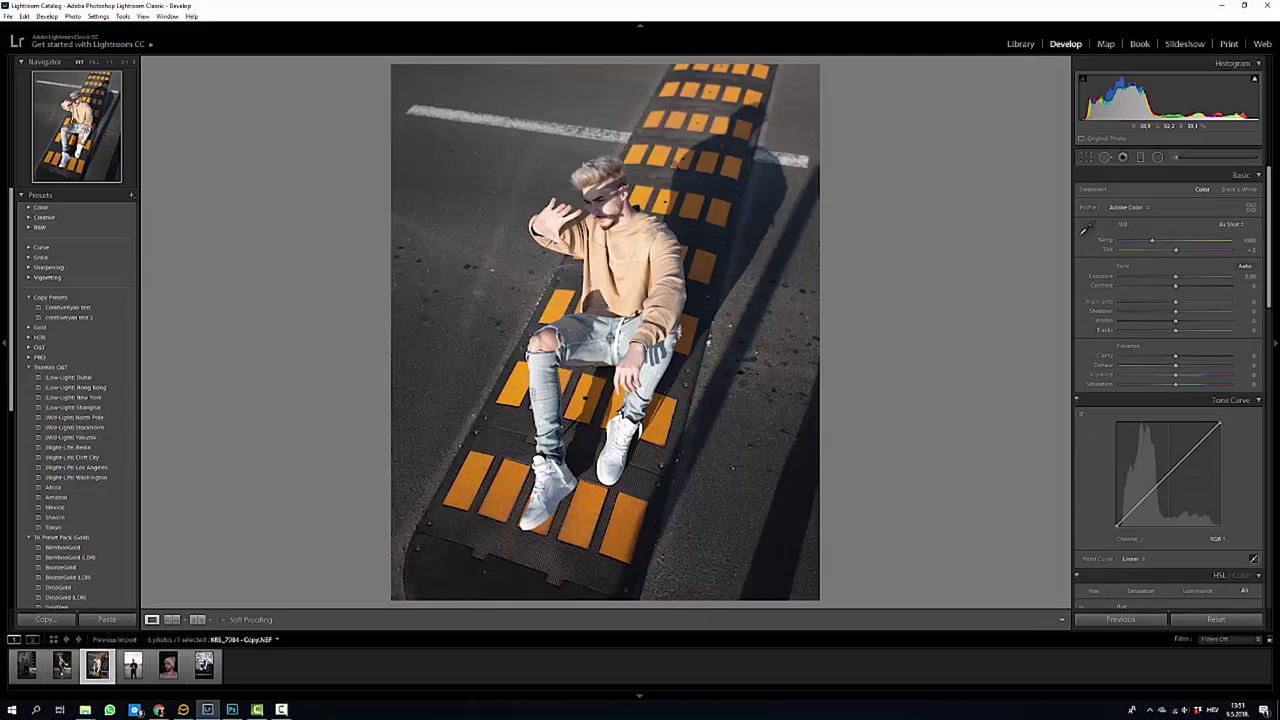
Collapse the other expanded preset groups and apply the OrangeGold preset from TK Preset Pack (Gold), reviewing its develop settings.
{"action": "left_click", "coordinate": [634, 195]}
{"action": "left_click", "coordinate": [694, 298]}
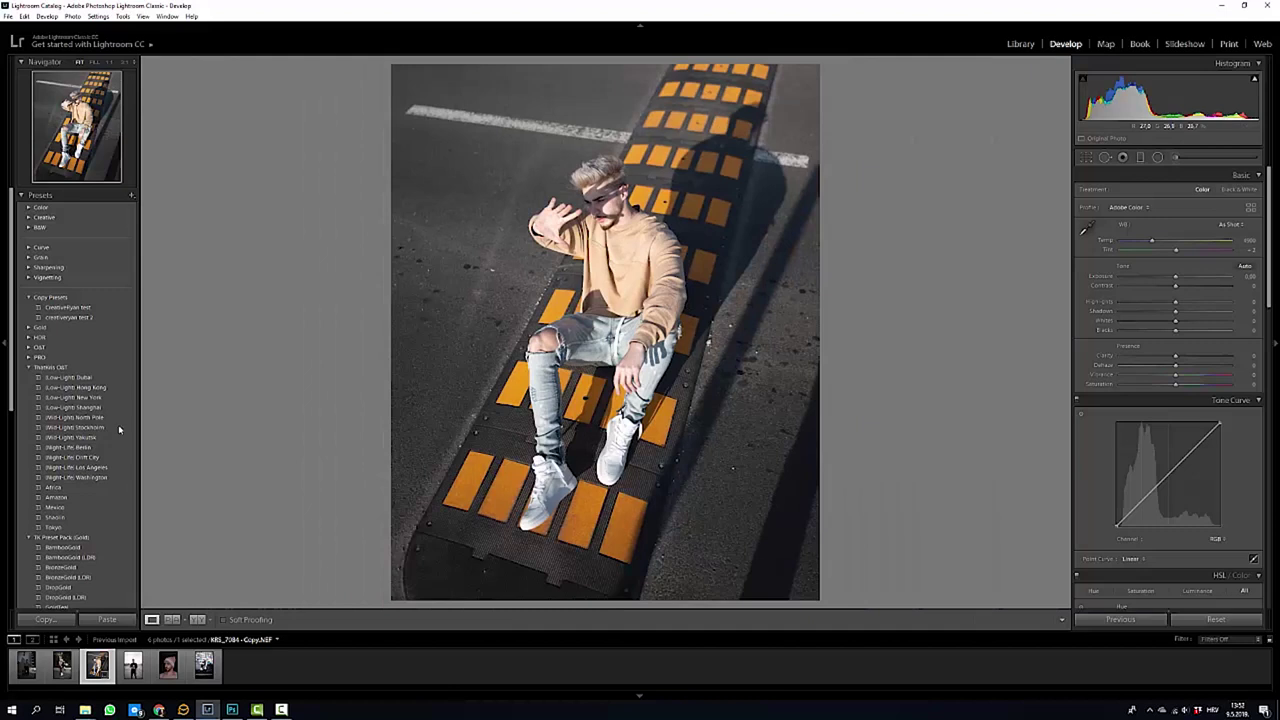
{"action": "left_click", "coordinate": [29, 367]}
{"action": "left_click", "coordinate": [29, 297]}
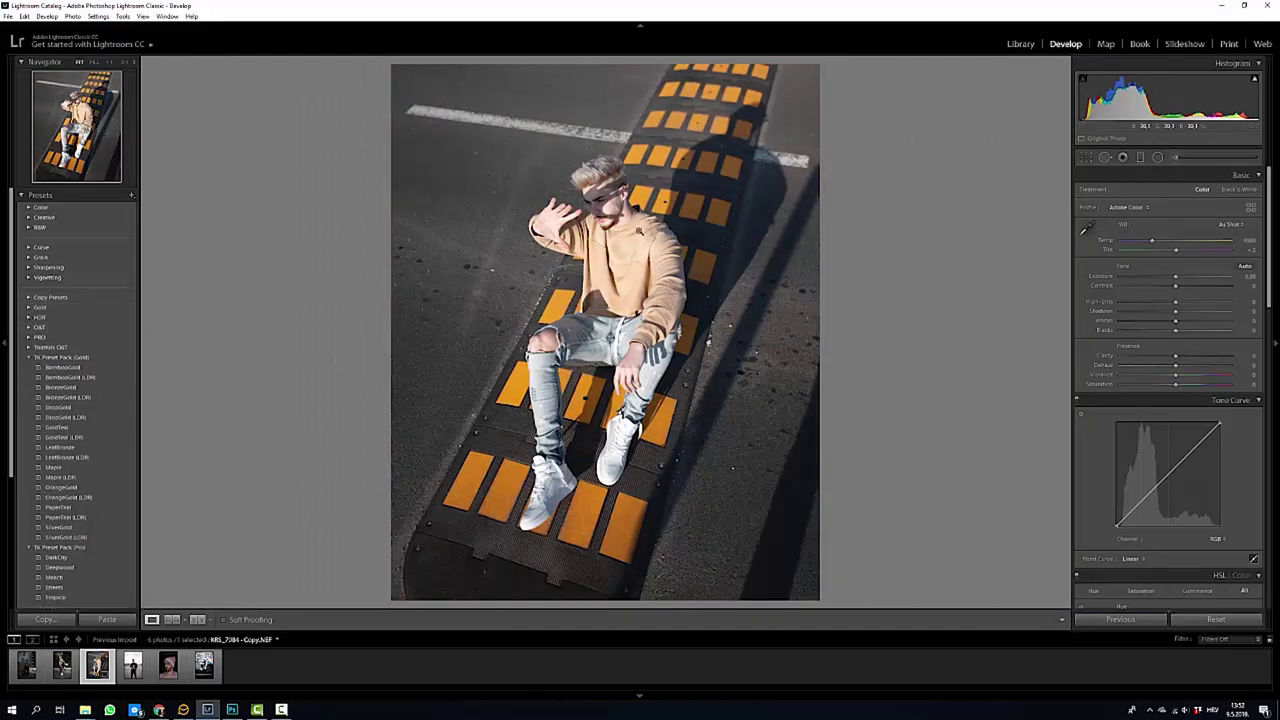
{"action": "left_click", "coordinate": [29, 547]}
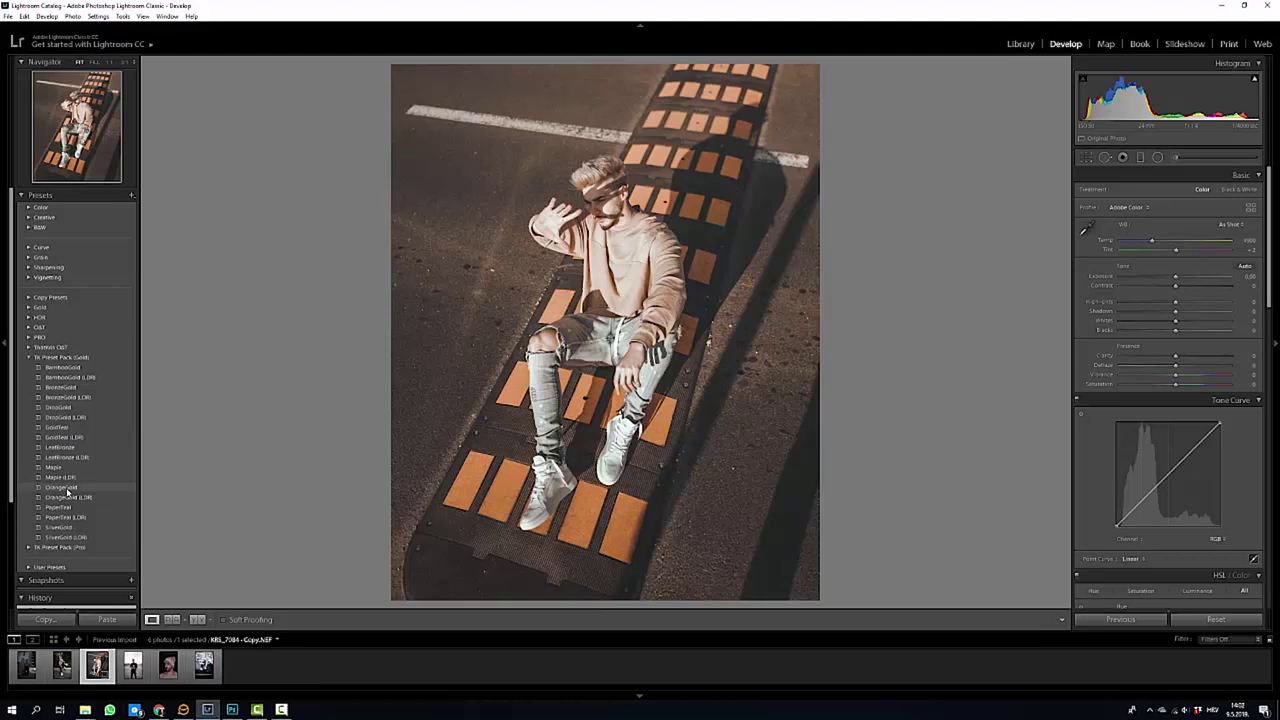
{"action": "left_click", "coordinate": [68, 490]}
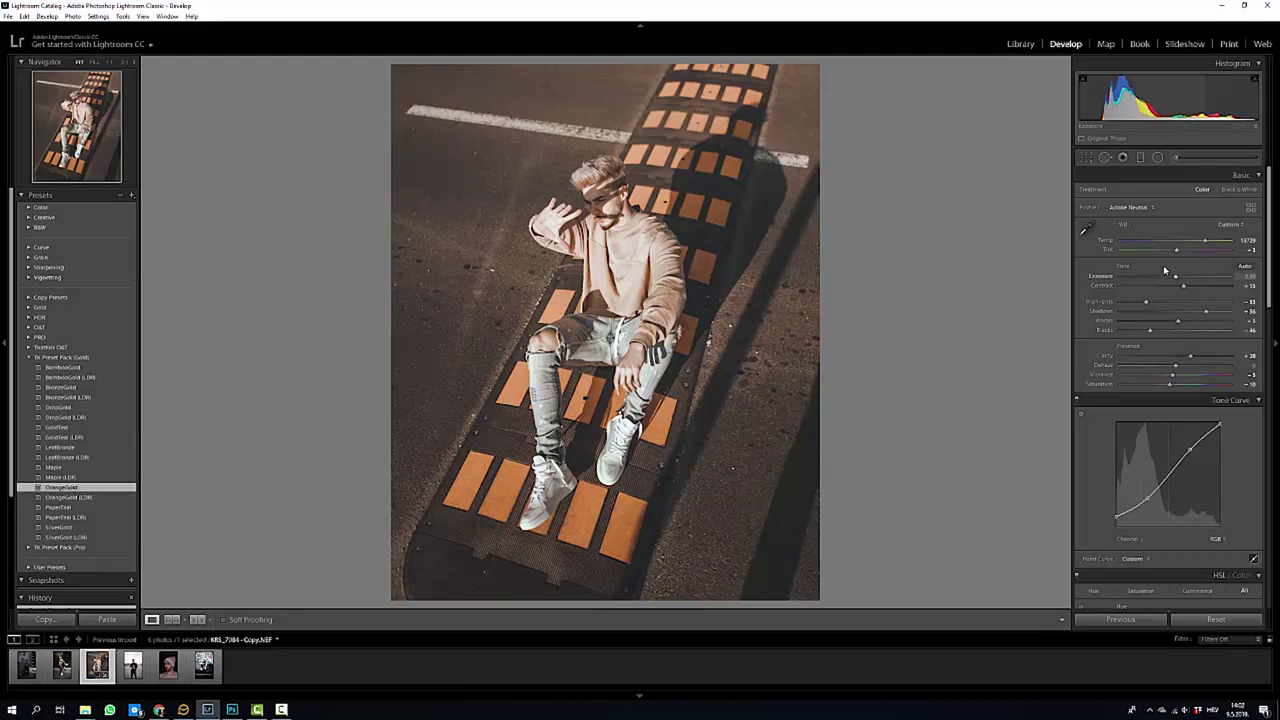
{"action": "scroll", "coordinate": [1126, 270], "scroll_direction": "down", "scroll_amount": 15}
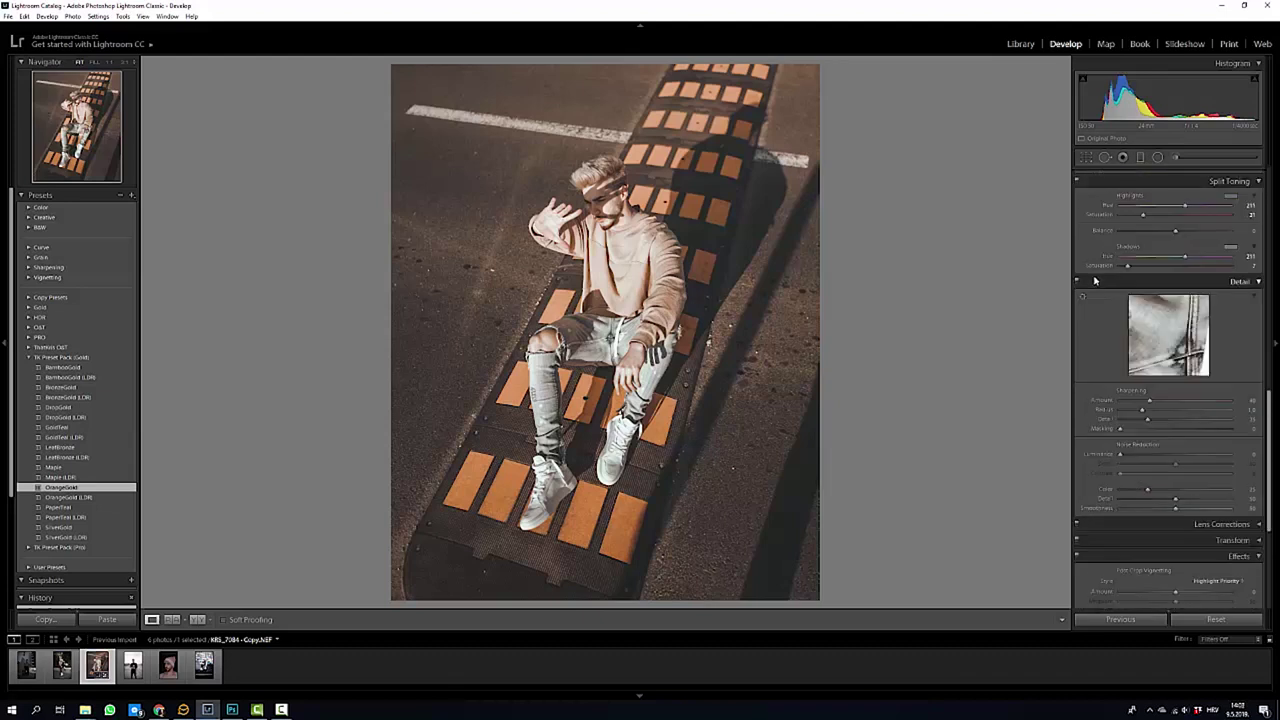
{"action": "scroll", "coordinate": [1094, 283], "scroll_direction": "up", "scroll_amount": 15}
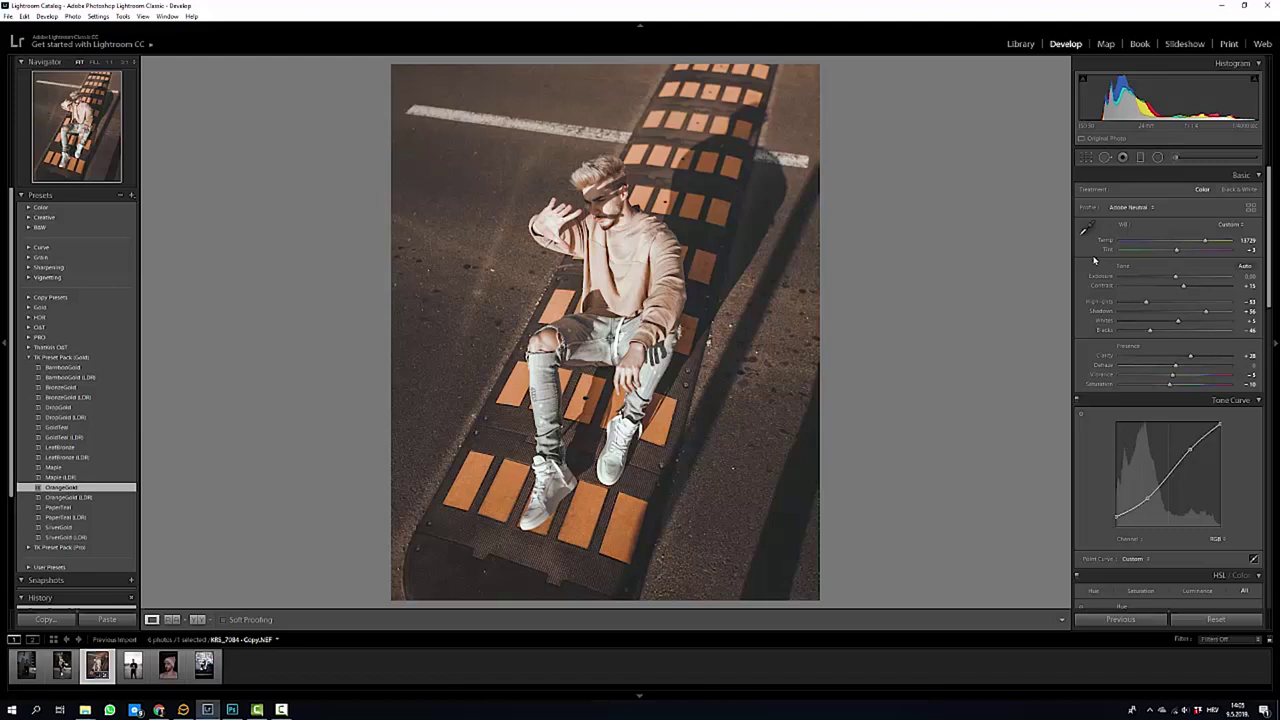
{"action": "left_click", "coordinate": [131, 196]}
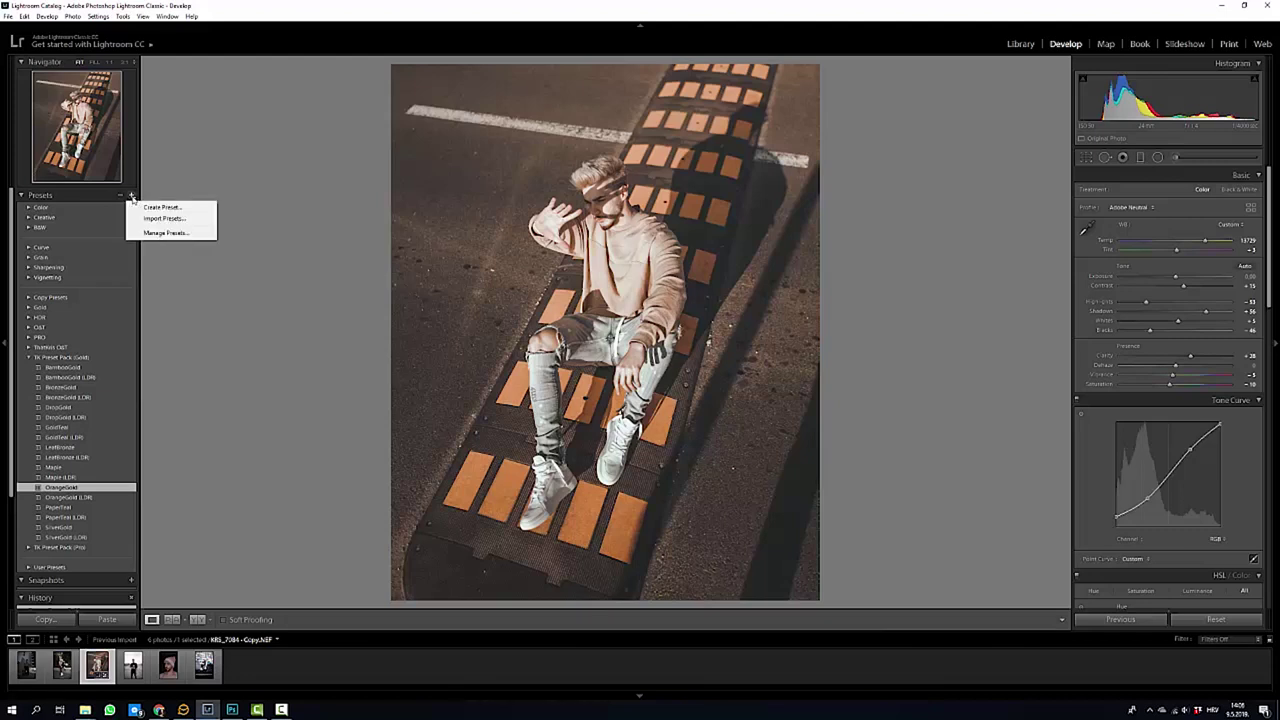
{"action": "left_click", "coordinate": [160, 208]}
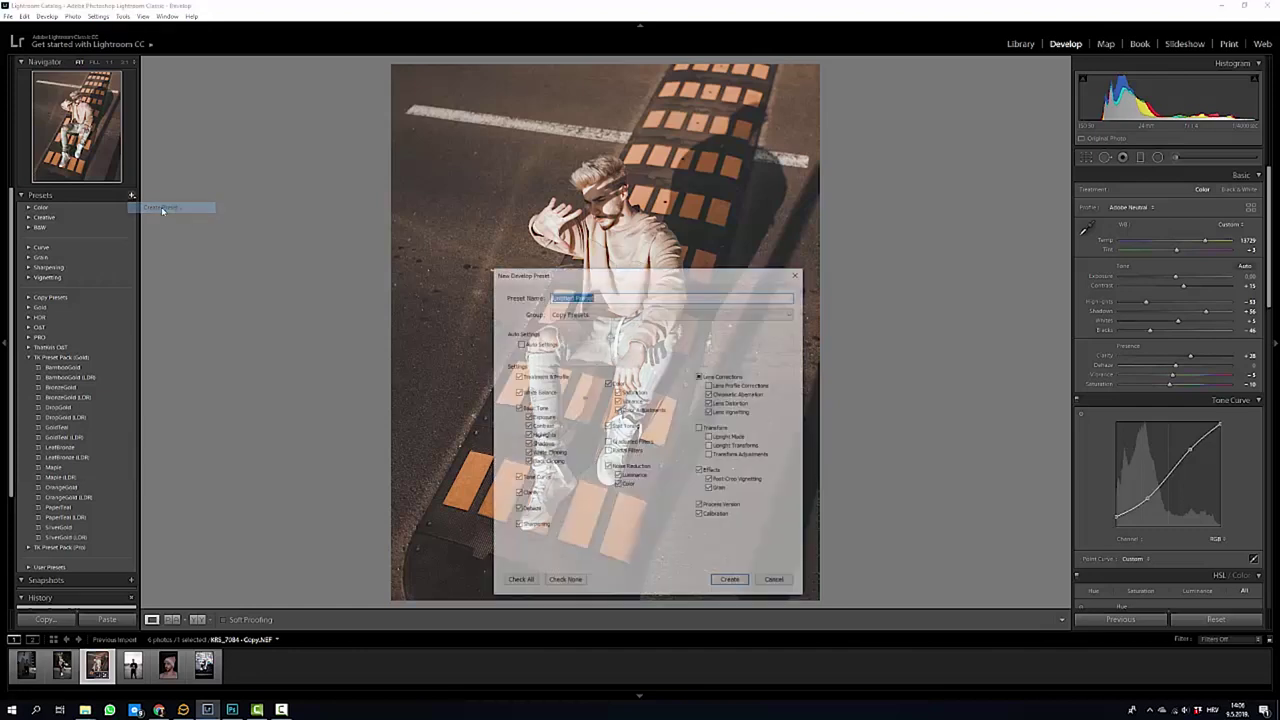
{"action": "left_click", "coordinate": [572, 314]}
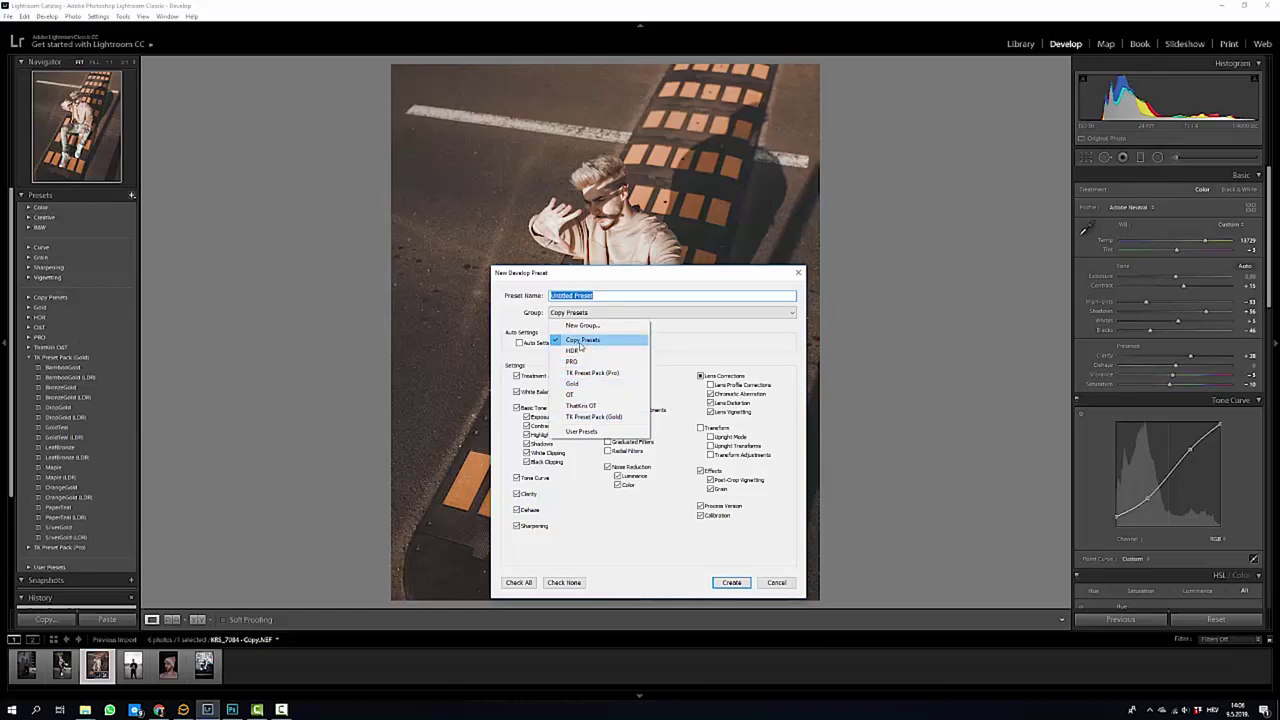
{"action": "left_click", "coordinate": [605, 300]}
{"action": "left_click", "coordinate": [596, 300]}
{"action": "double_click", "coordinate": [591, 300]}
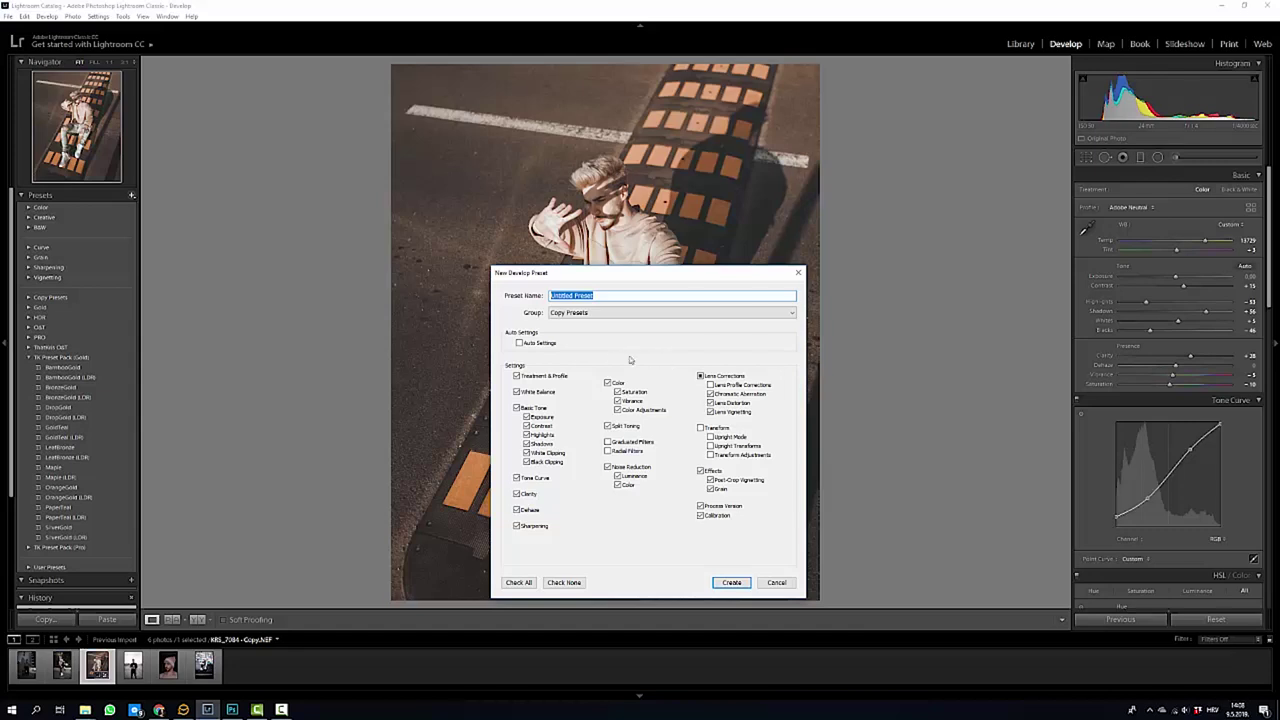
{"action": "left_click", "coordinate": [781, 585]}
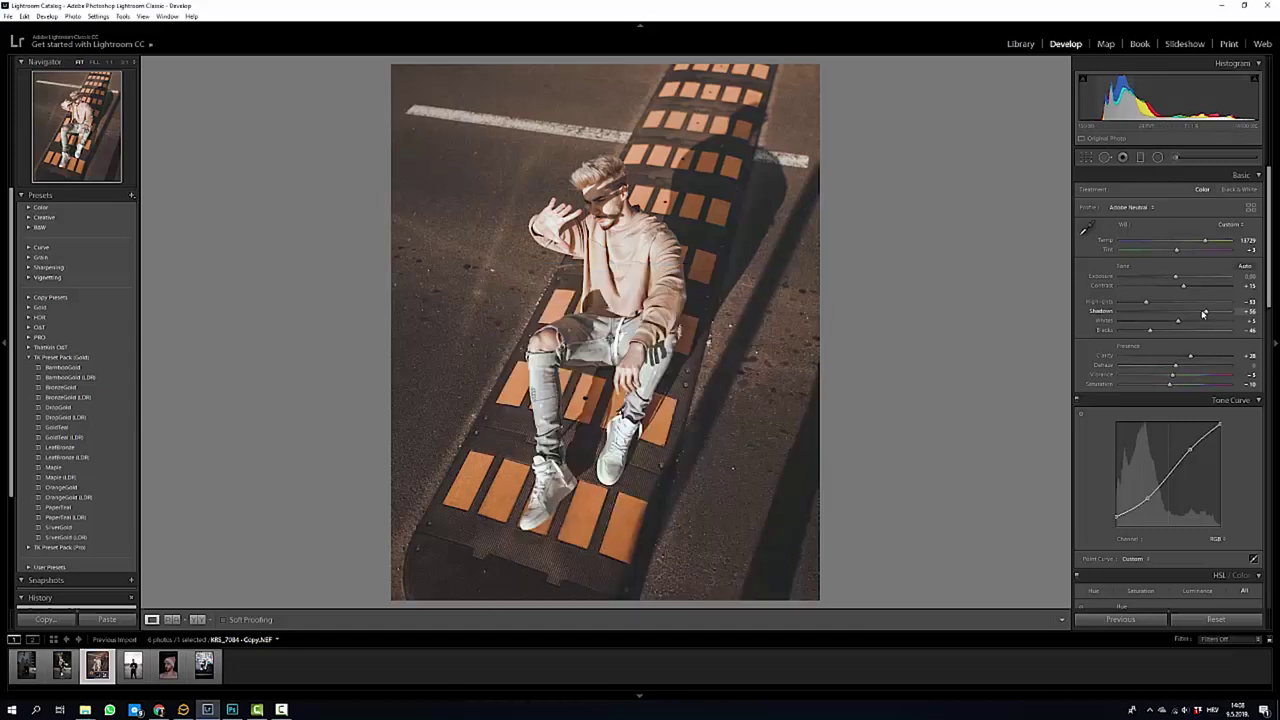
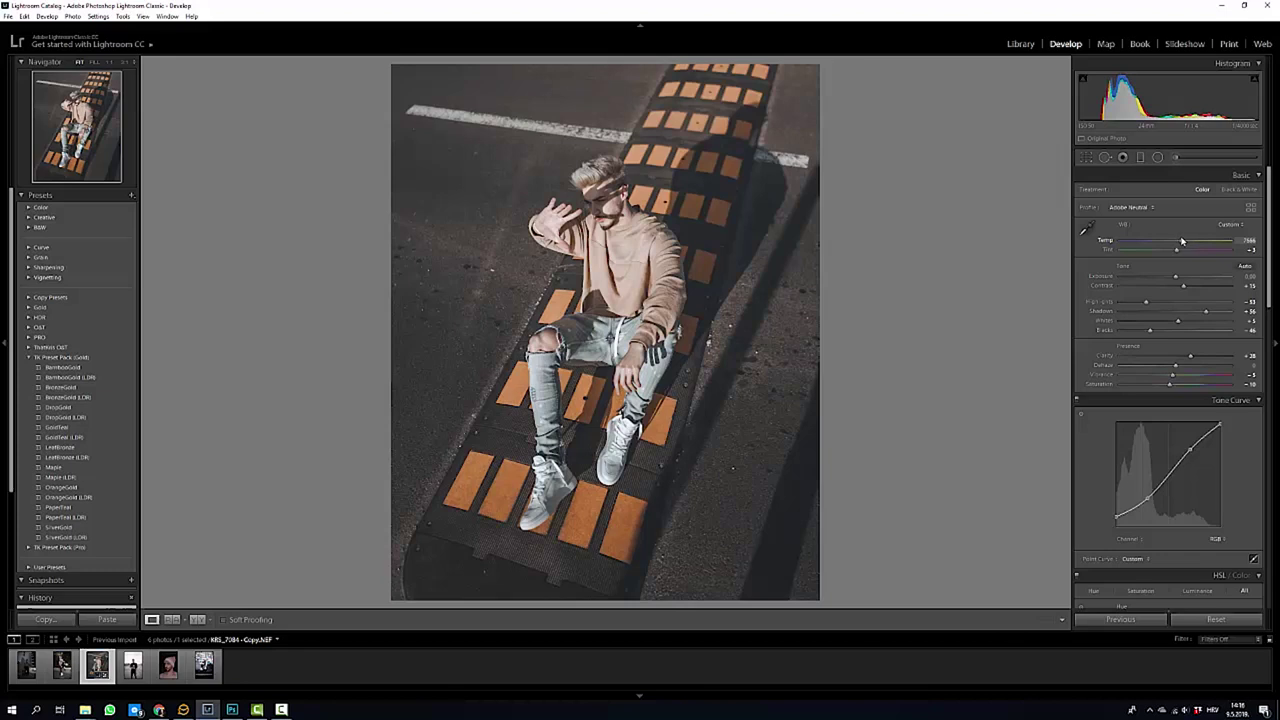
Set the white balance temperature to about 8500 and check the man's skin tones up close.
{"action": "left_click_drag", "start_coordinate": [1183, 240], "coordinate": [1180, 240]}
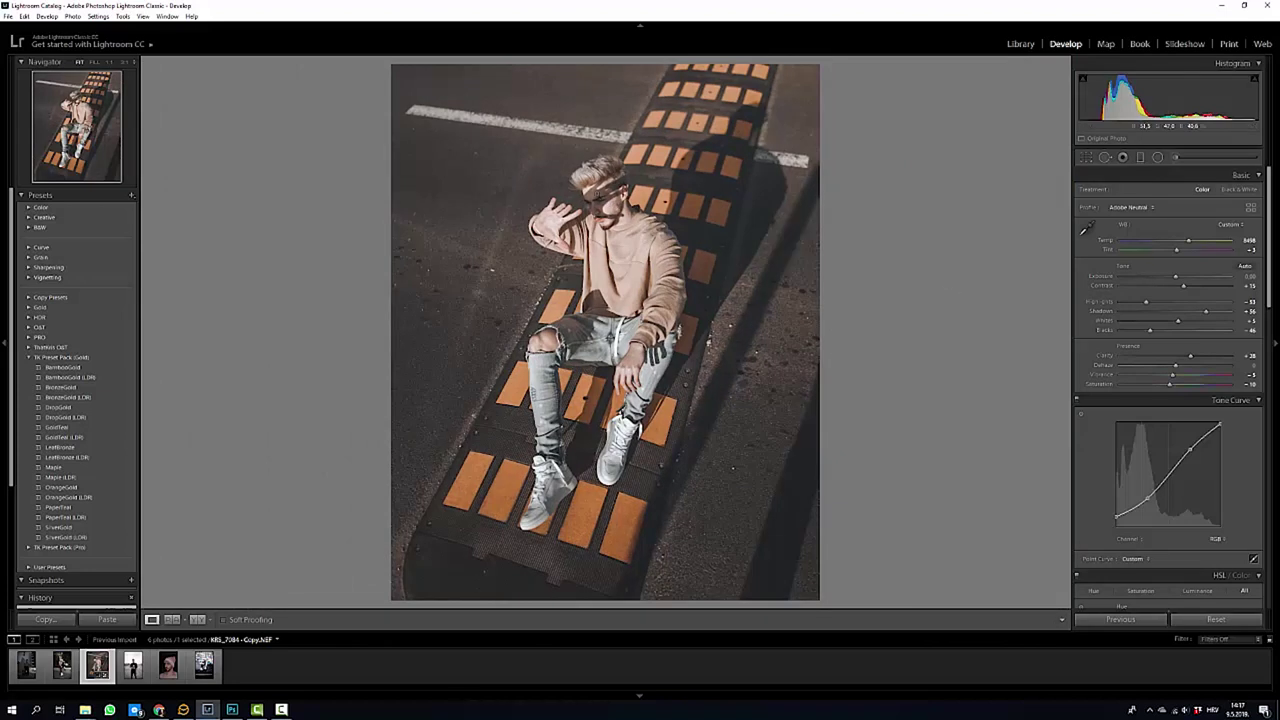
{"action": "left_click", "coordinate": [598, 194]}
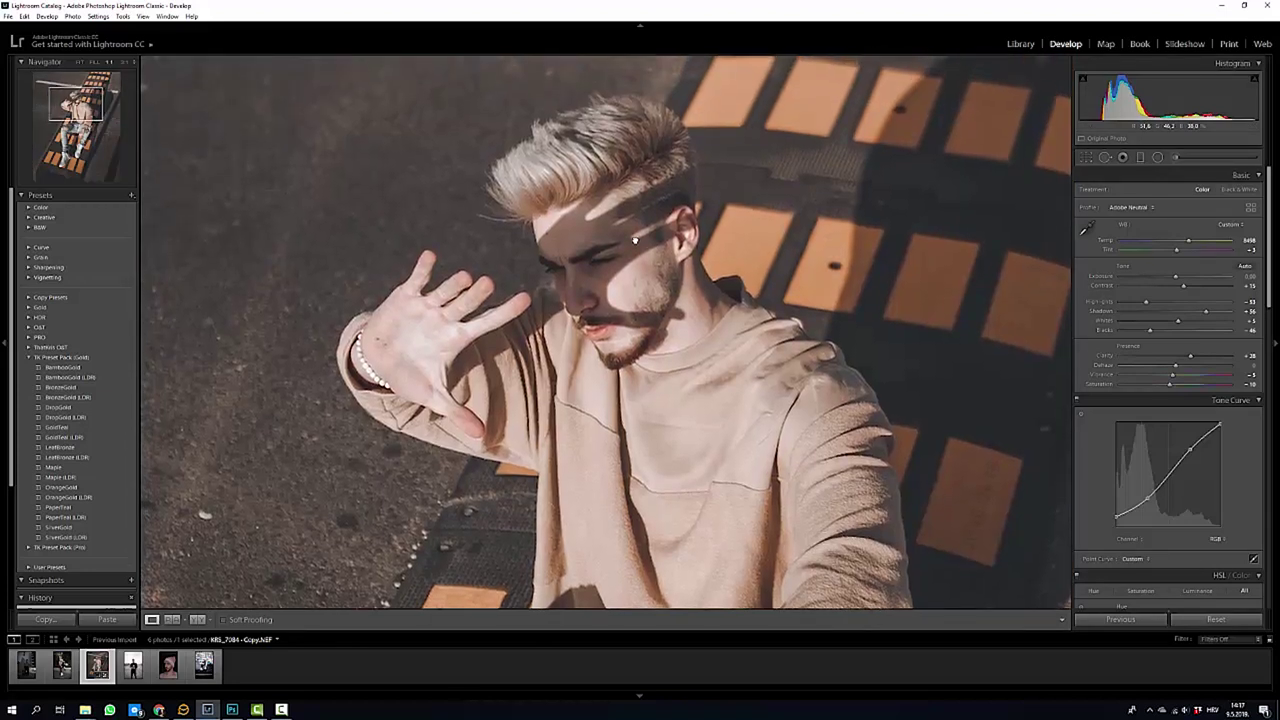
{"action": "left_click_drag", "start_coordinate": [634, 240], "coordinate": [626, 262]}
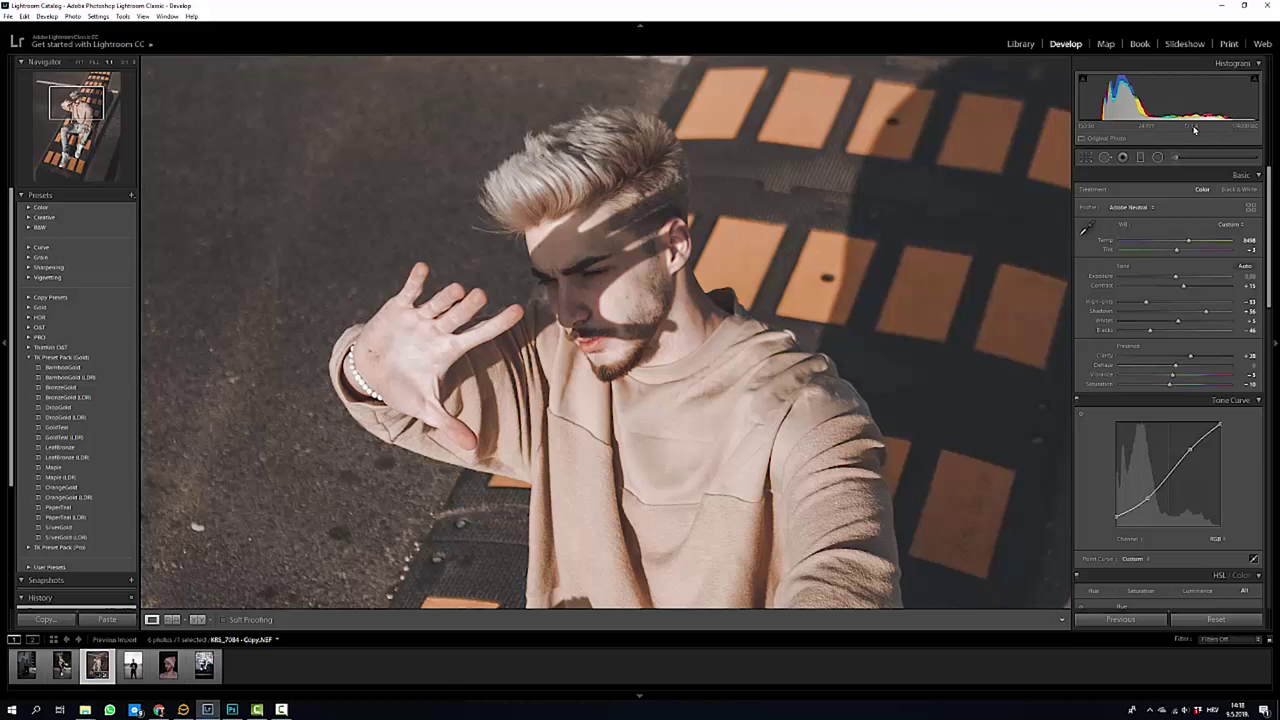
{"action": "mouse_move", "coordinate": [652, 266]}
{"action": "left_mouse_down"}
{"action": "mouse_move", "coordinate": [680, 248]}
{"action": "mouse_move", "coordinate": [675, 268]}
{"action": "left_mouse_up"}
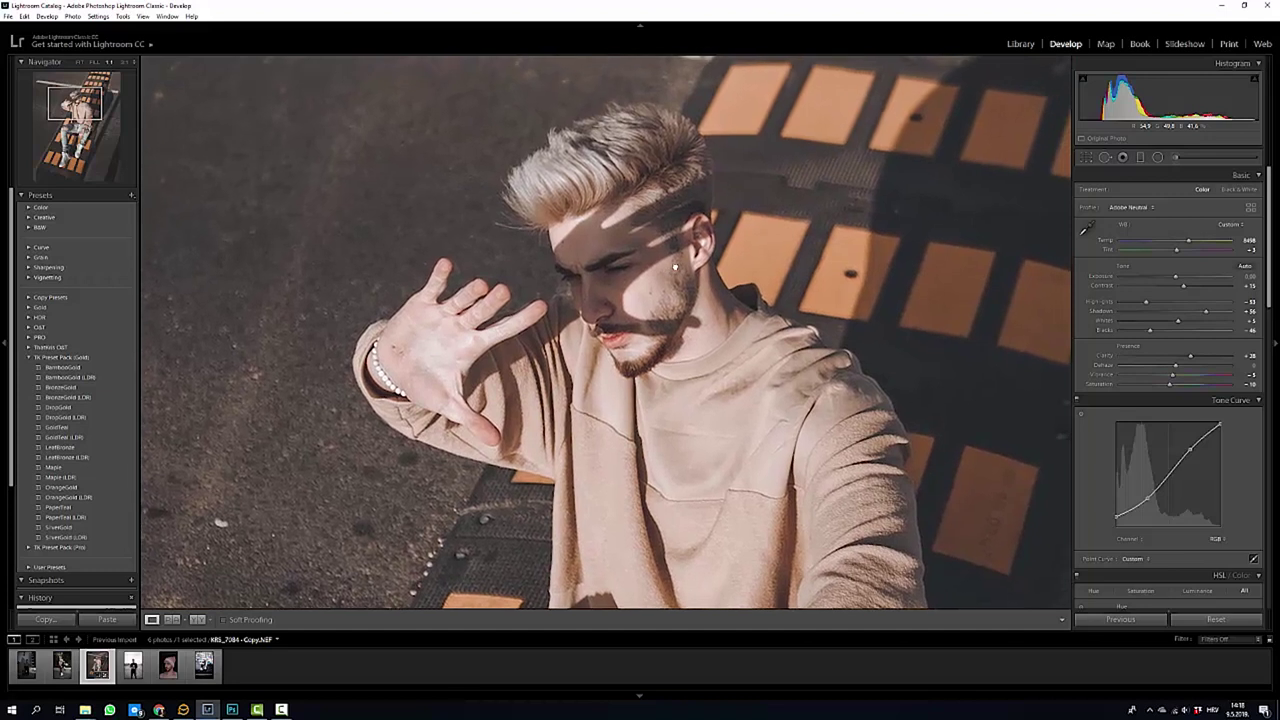
{"action": "left_click", "coordinate": [649, 271]}
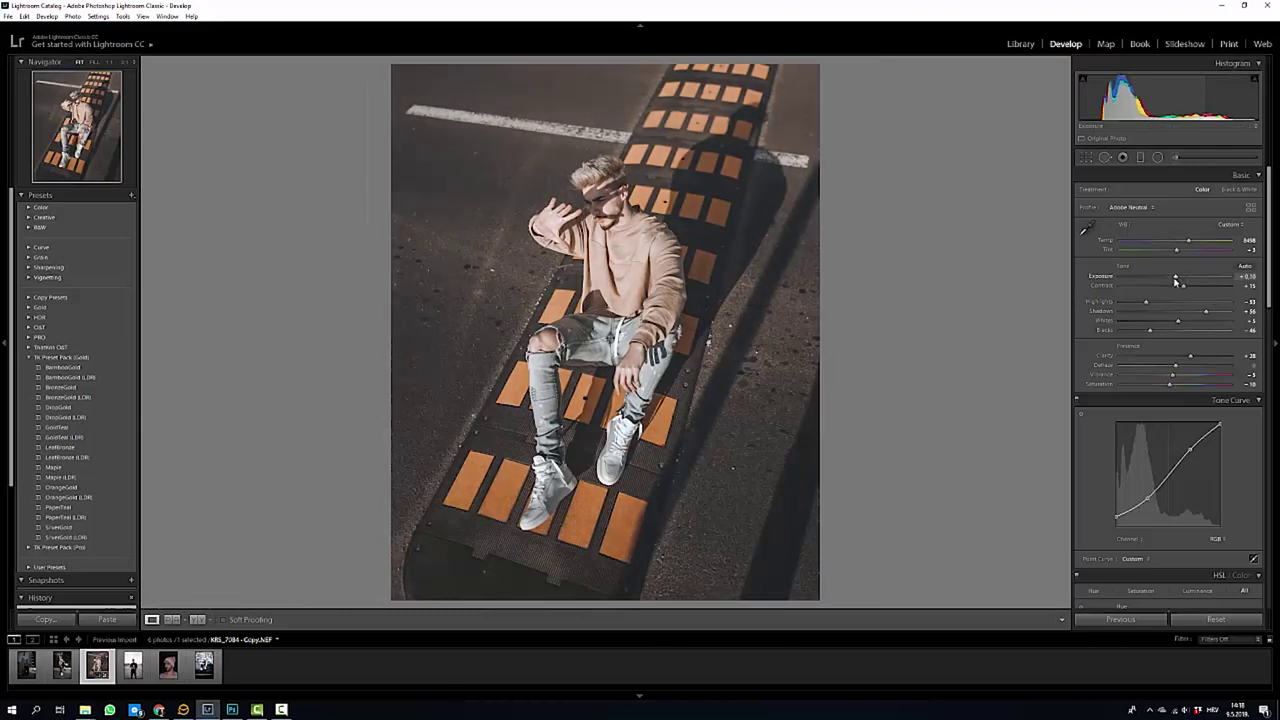
Lower Shadows to +11 and Highlights to -99, undoing a trial Blacks change to -51.
{"action": "left_click_drag", "start_coordinate": [1205, 311], "coordinate": [1149, 333]}
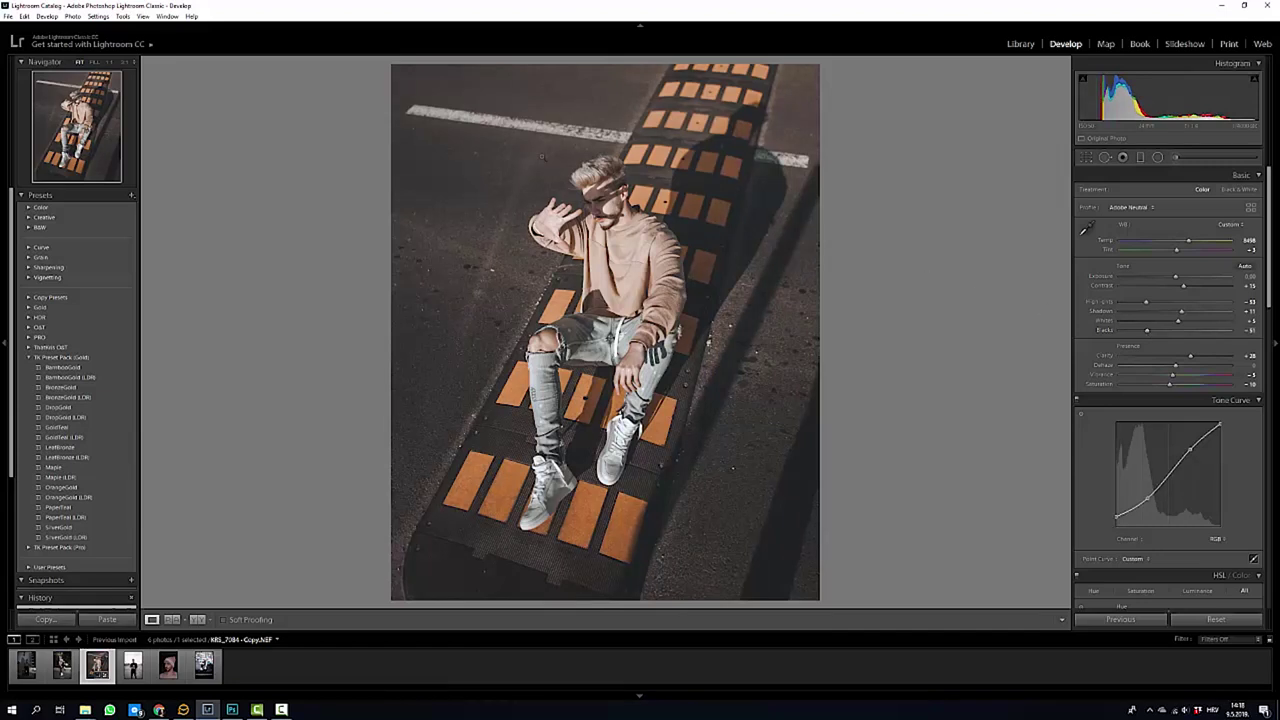
{"action": "left_click", "coordinate": [24, 16]}
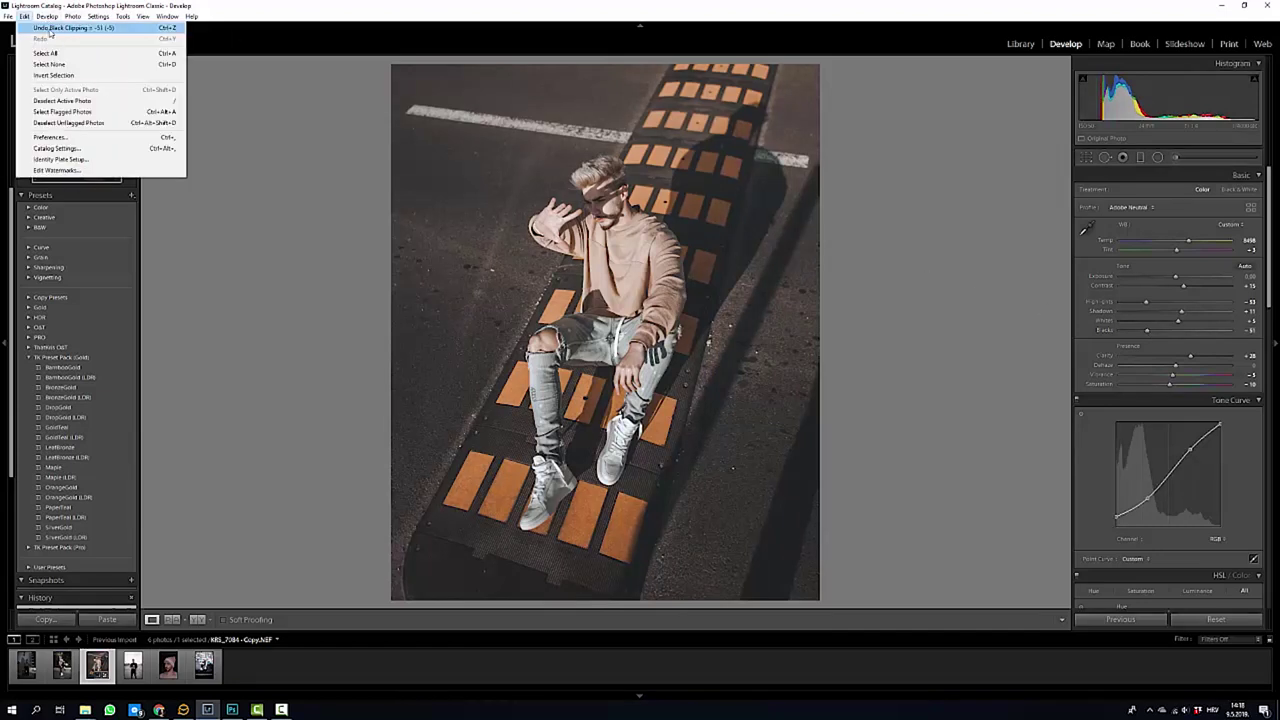
{"action": "left_click", "coordinate": [888, 285]}
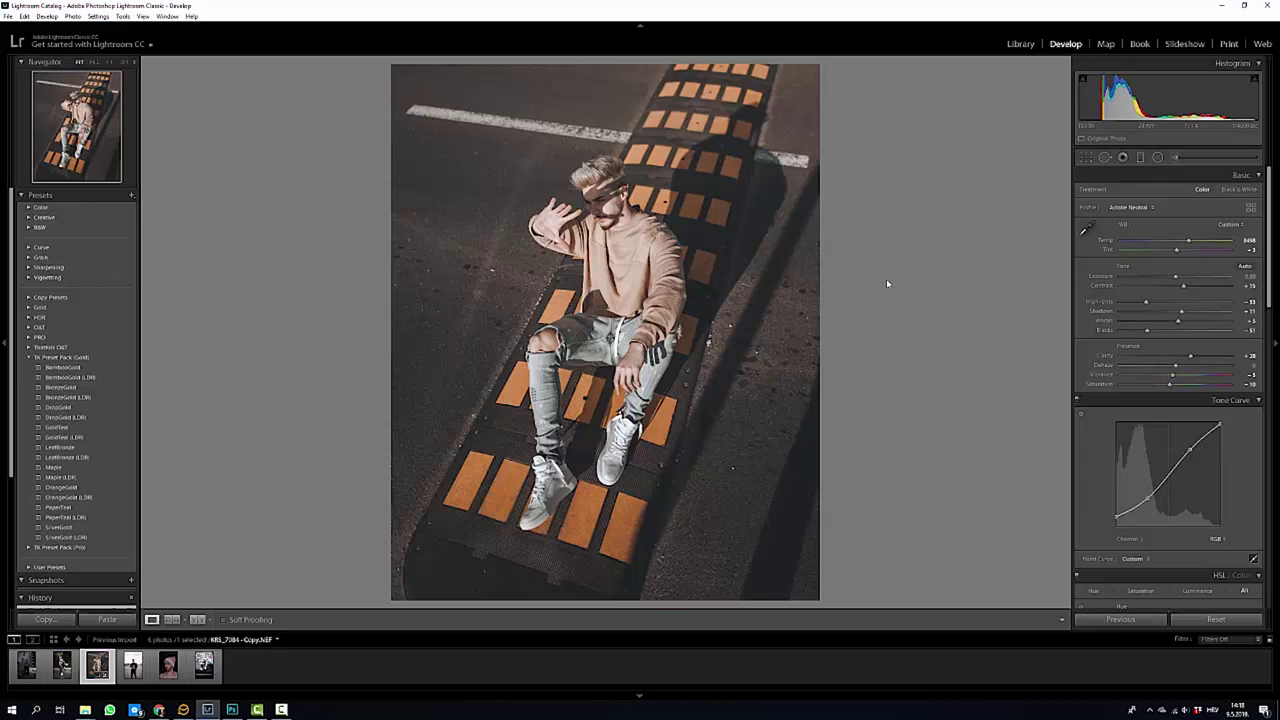
{"action": "key", "text": "ctrl+z"}
{"action": "left_click_drag", "start_coordinate": [1146, 304], "coordinate": [1119, 305]}
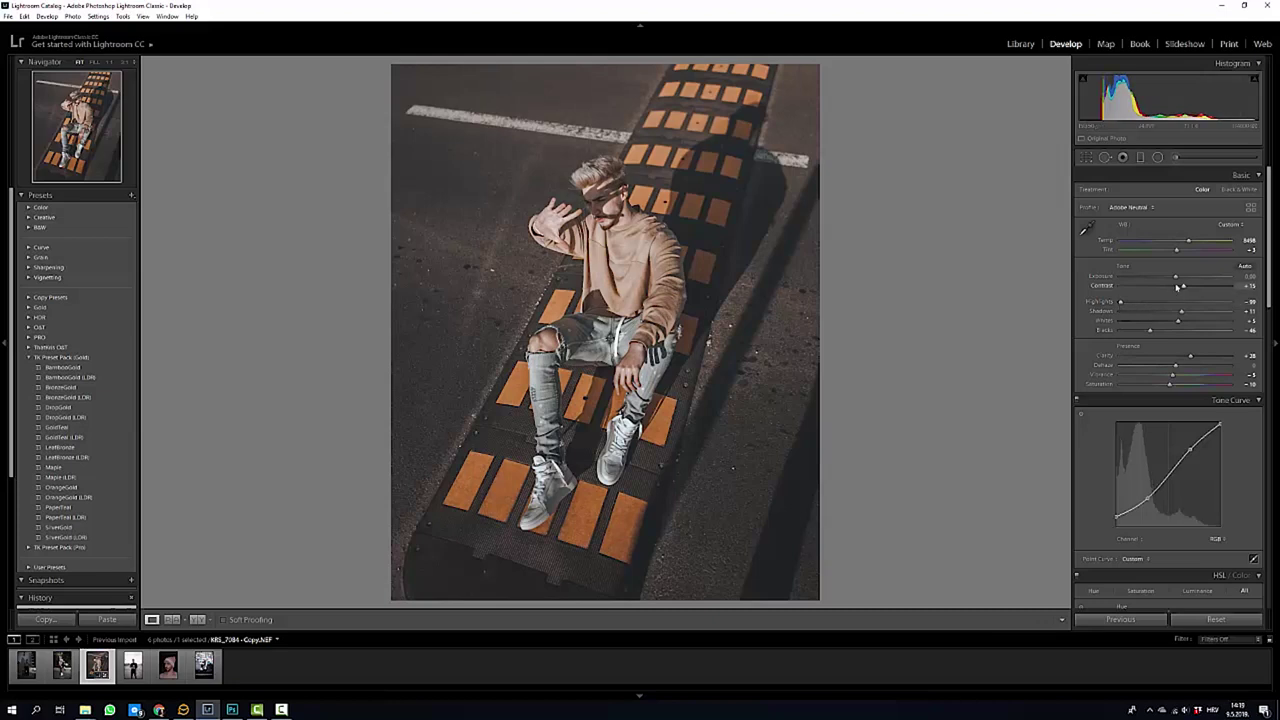
Raise Exposure to +0.10 and examine the asphalt and the man's upper body up close.
{"action": "left_click_drag", "start_coordinate": [1176, 279], "coordinate": [1180, 282]}
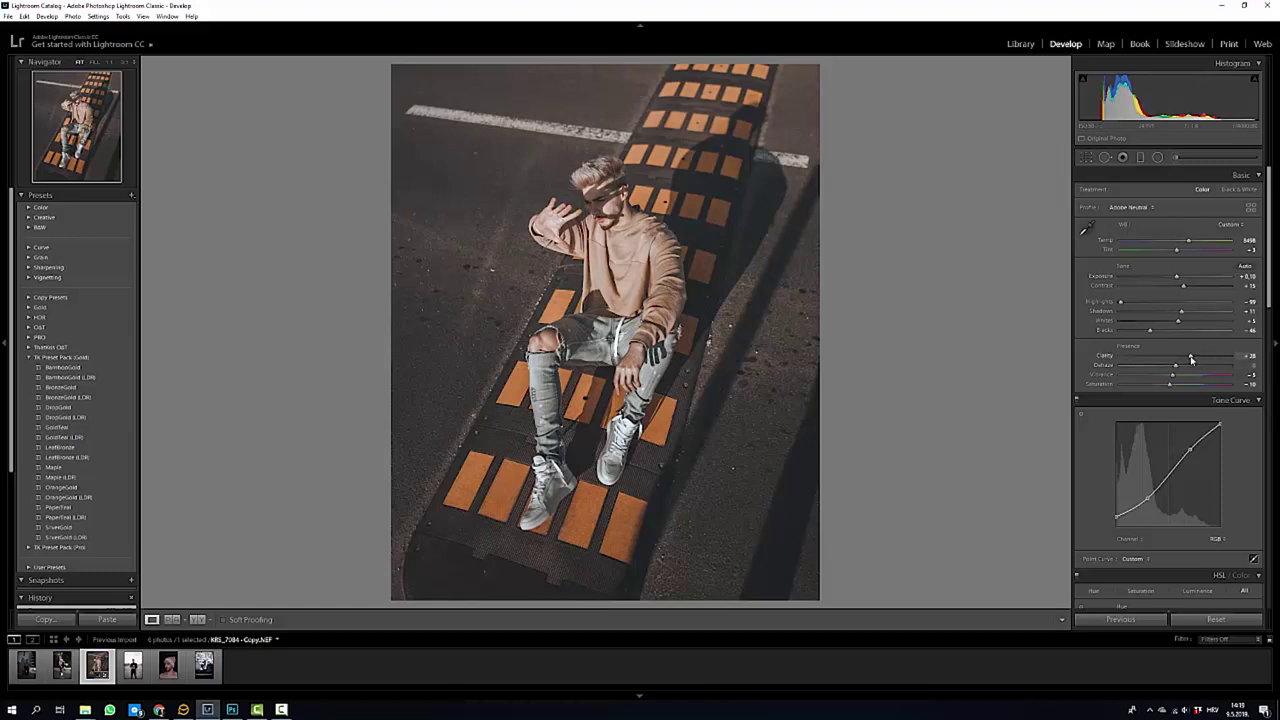
{"action": "left_click_drag", "start_coordinate": [1191, 358], "coordinate": [1189, 357]}
{"action": "scroll", "coordinate": [1096, 355], "scroll_direction": "down", "scroll_amount": 4}
{"action": "scroll", "coordinate": [1106, 345], "scroll_direction": "down", "scroll_amount": 2}
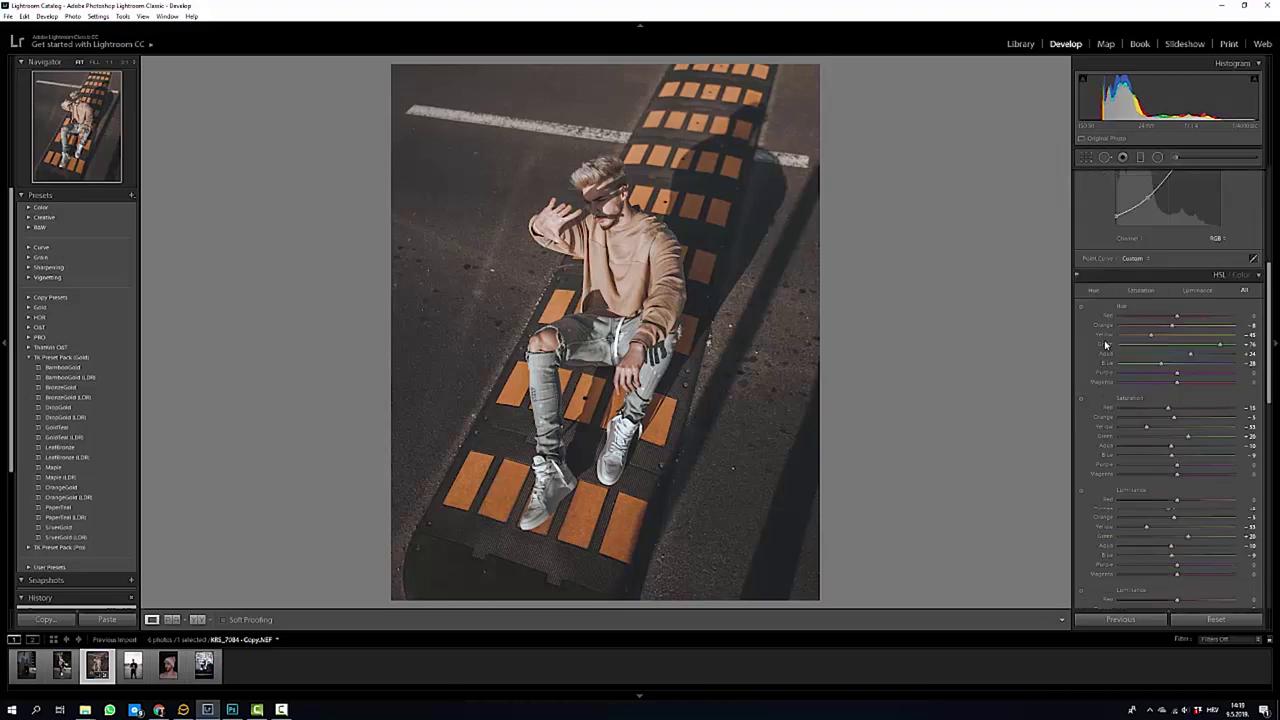
{"action": "scroll", "coordinate": [1104, 393], "scroll_direction": "up", "scroll_amount": 2}
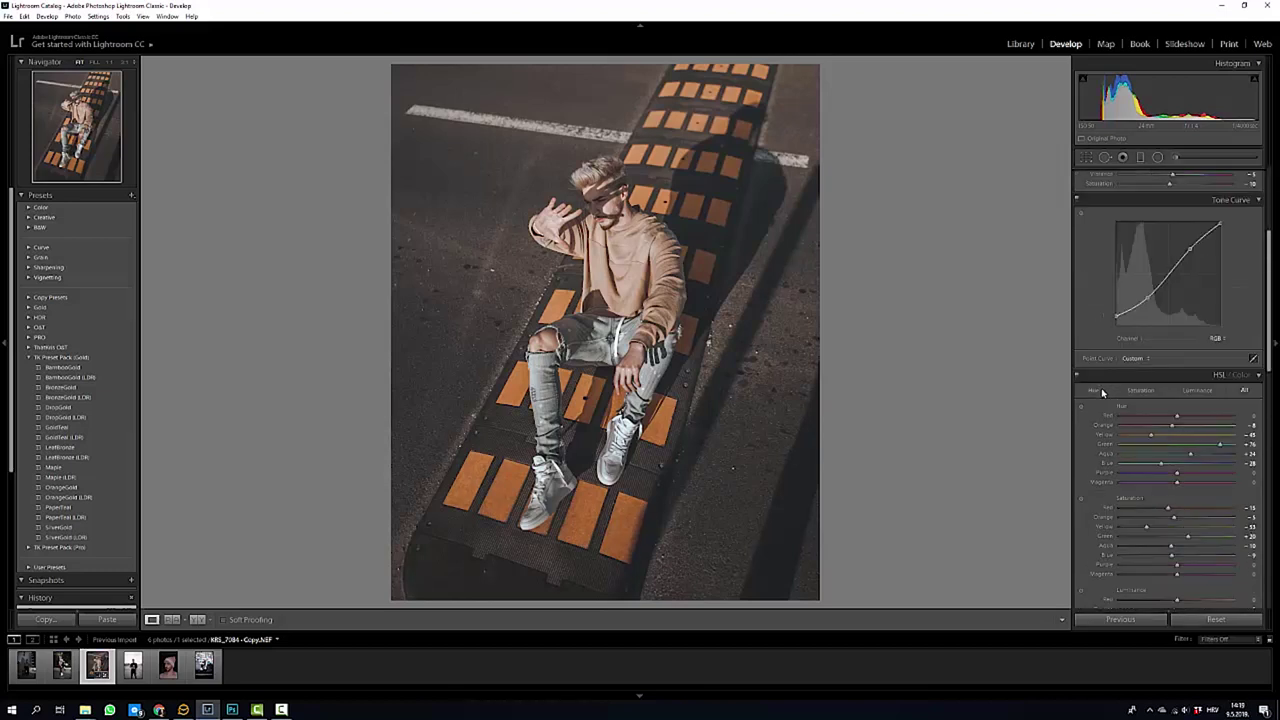
{"action": "mouse_move", "coordinate": [487, 273]}
{"action": "left_mouse_down"}
{"action": "mouse_move", "coordinate": [553, 227]}
{"action": "mouse_move", "coordinate": [587, 307]}
{"action": "mouse_move", "coordinate": [568, 455]}
{"action": "left_mouse_up"}
{"action": "mouse_move", "coordinate": [566, 223]}
{"action": "left_mouse_down"}
{"action": "mouse_move", "coordinate": [576, 293]}
{"action": "mouse_move", "coordinate": [563, 189]}
{"action": "mouse_move", "coordinate": [583, 353]}
{"action": "left_mouse_up"}
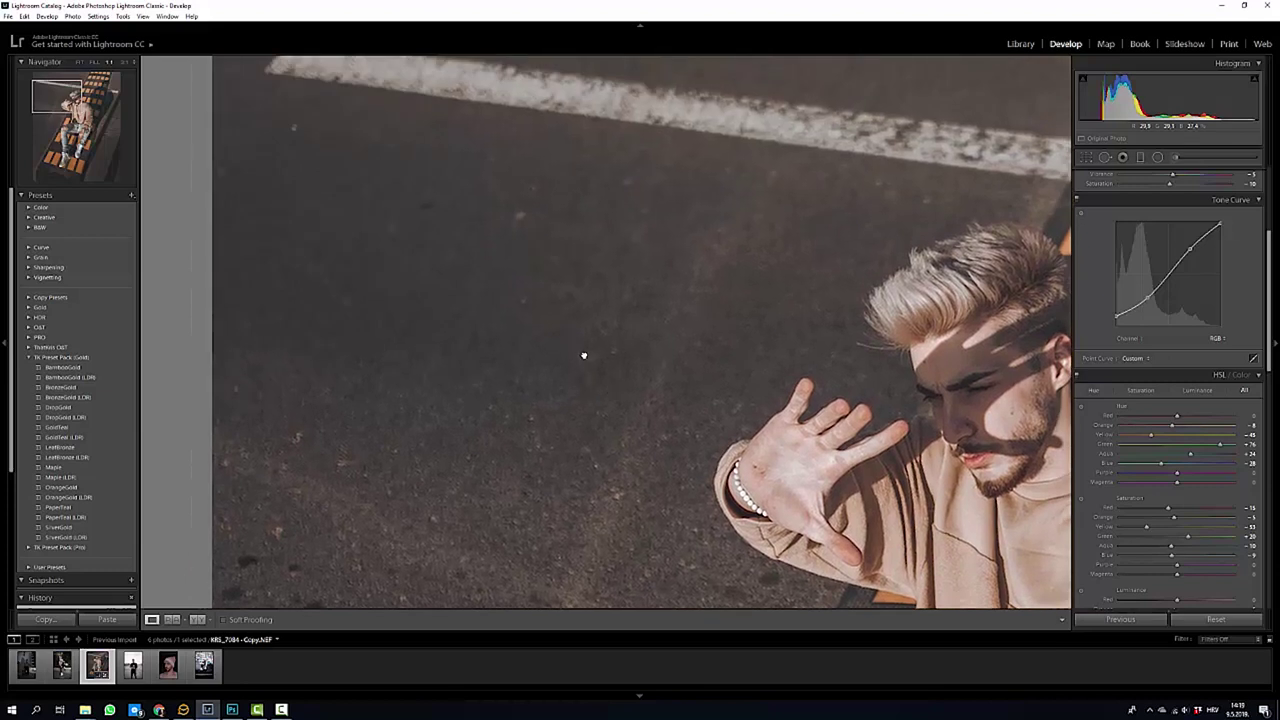
{"action": "left_click", "coordinate": [583, 354]}
Set the Split Toning shadows hue to 201 while checking the dark asphalt beside the man.
{"action": "scroll", "coordinate": [1112, 493], "scroll_direction": "down", "scroll_amount": 2}
{"action": "scroll", "coordinate": [1112, 493], "scroll_direction": "down", "scroll_amount": 2}
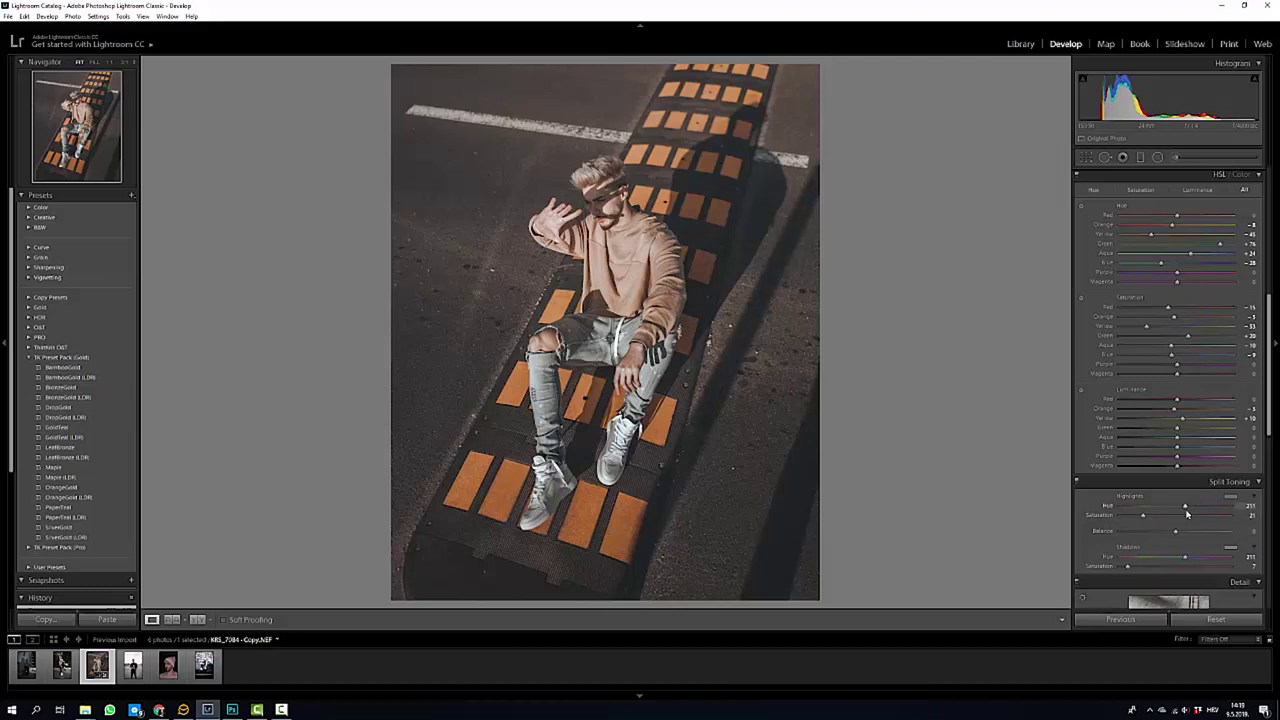
{"action": "left_click", "coordinate": [470, 316]}
{"action": "left_click_drag", "start_coordinate": [470, 316], "coordinate": [513, 347]}
{"action": "left_click_drag", "start_coordinate": [462, 280], "coordinate": [488, 352]}
{"action": "left_click_drag", "start_coordinate": [1186, 562], "coordinate": [1183, 561]}
Examine the man's jeans, face and sweatshirt up close to judge the toning, and return to the full image.
{"action": "left_click", "coordinate": [597, 338]}
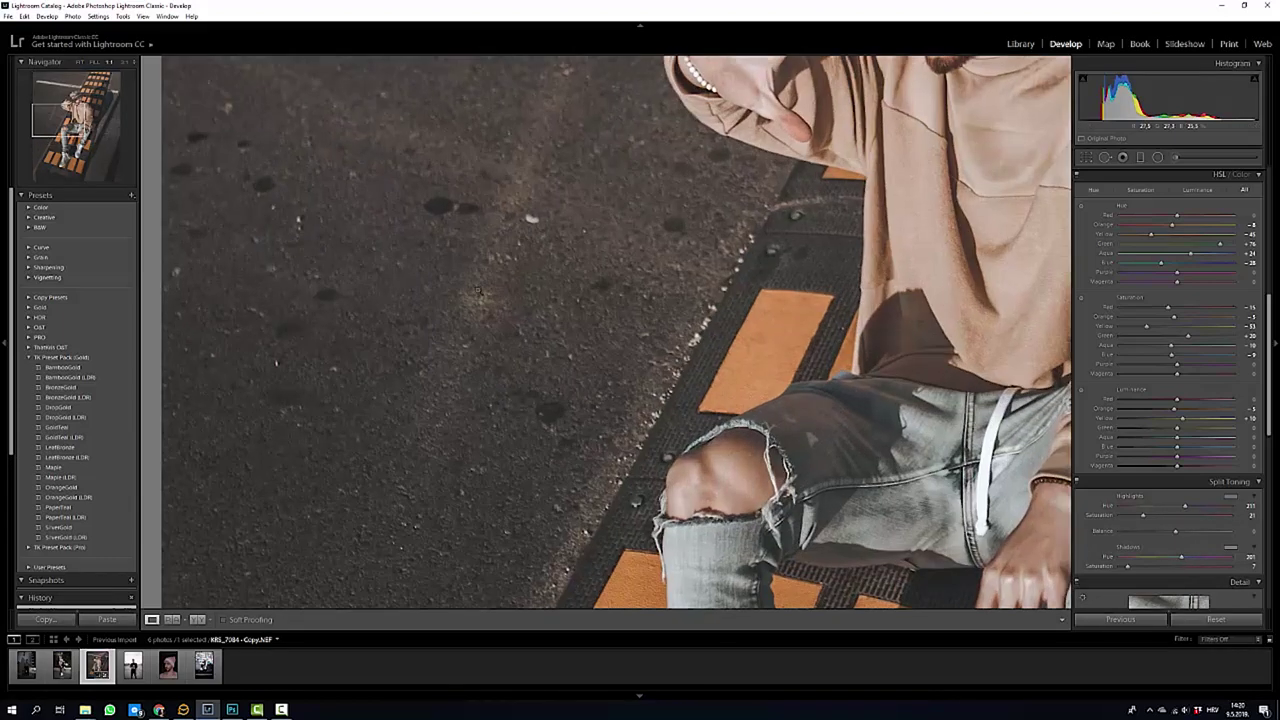
{"action": "left_click", "coordinate": [620, 291]}
{"action": "left_click", "coordinate": [614, 190]}
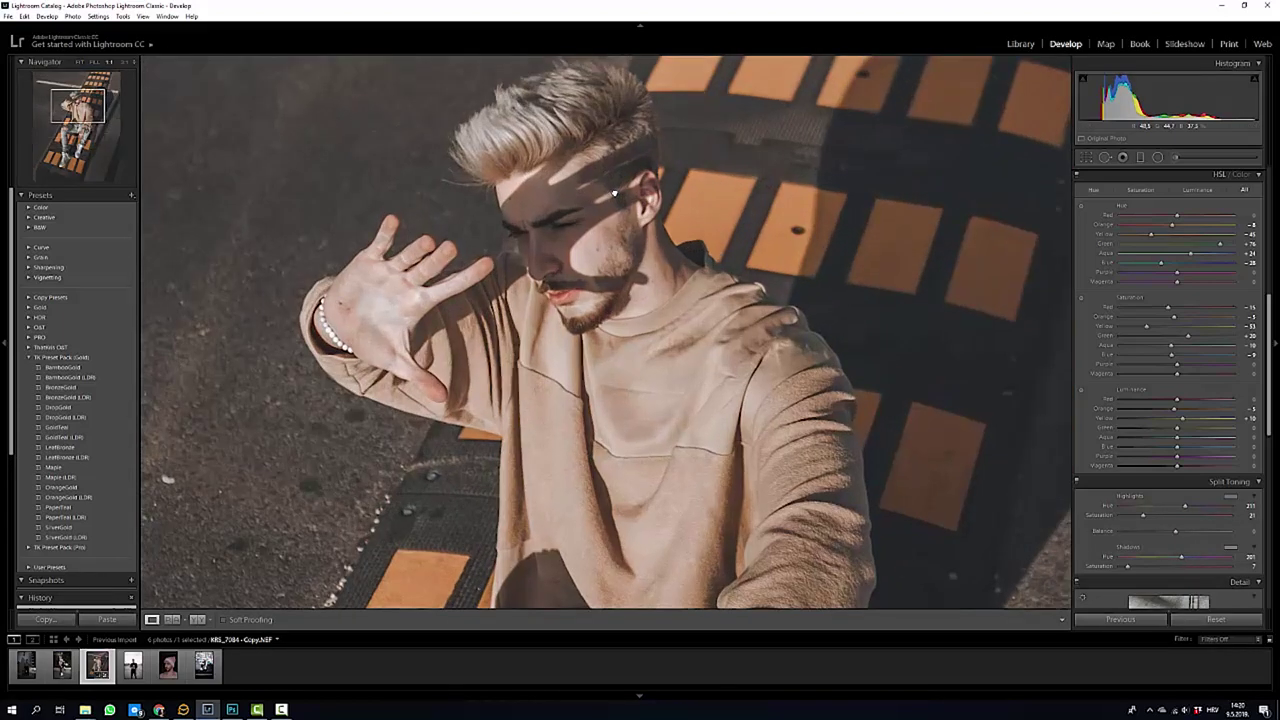
{"action": "left_click", "coordinate": [614, 192]}
{"action": "left_click", "coordinate": [614, 193]}
{"action": "left_click", "coordinate": [614, 194]}
{"action": "left_click", "coordinate": [613, 195]}
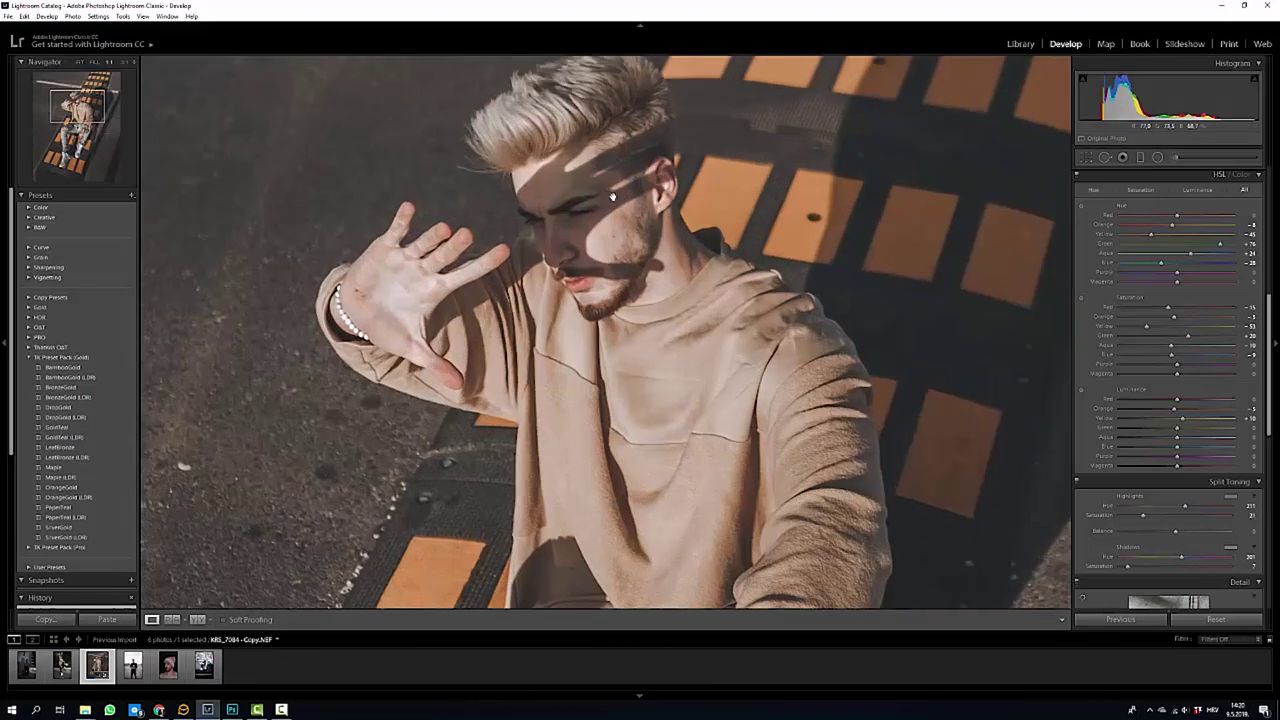
{"action": "left_click", "coordinate": [613, 196]}
{"action": "left_click", "coordinate": [620, 268]}
{"action": "left_click", "coordinate": [622, 280]}
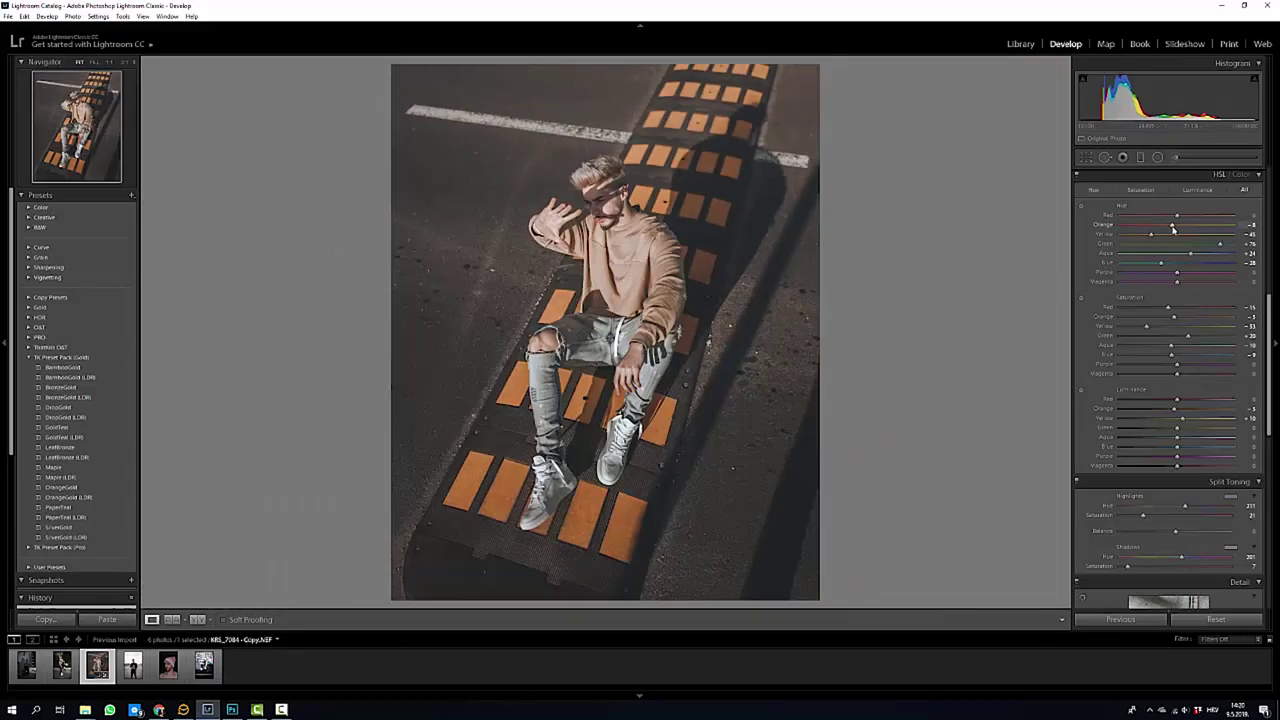
Review the HSL adjustments separately for hue, saturation and luminance, and show all of them together again.
{"action": "scroll", "coordinate": [1080, 305], "scroll_direction": "up", "scroll_amount": 2}
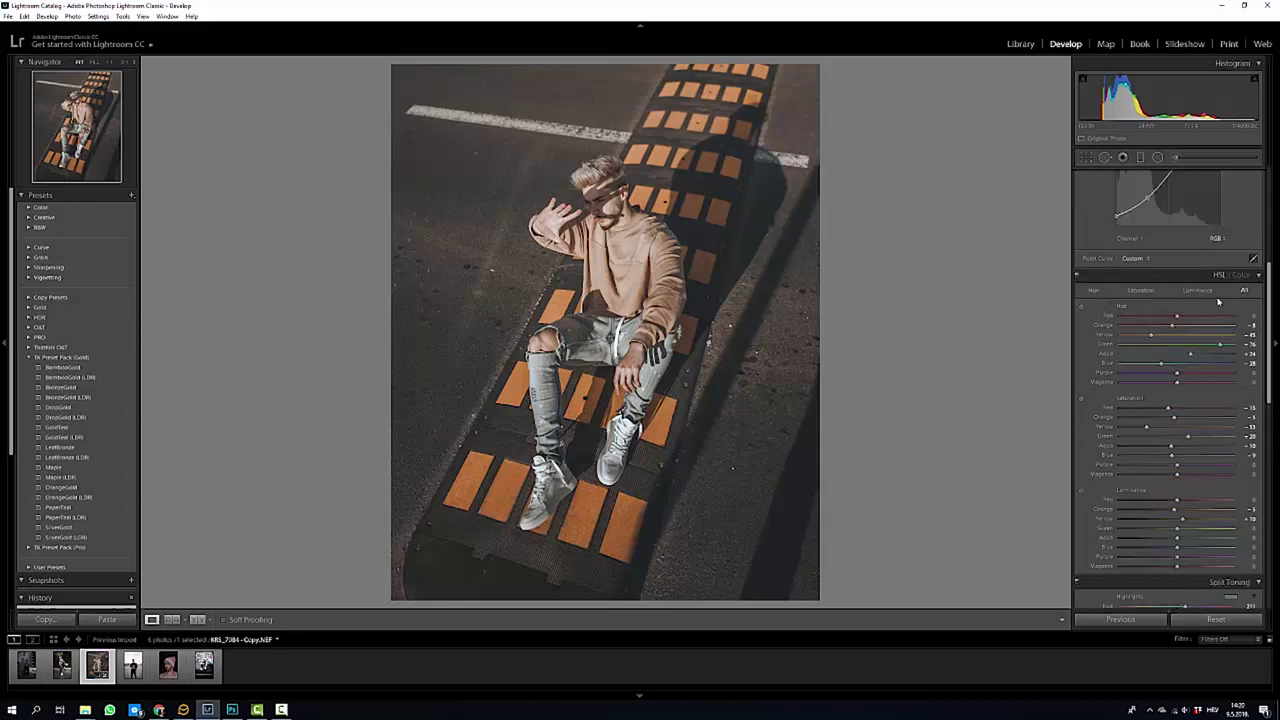
{"action": "left_click", "coordinate": [1094, 291]}
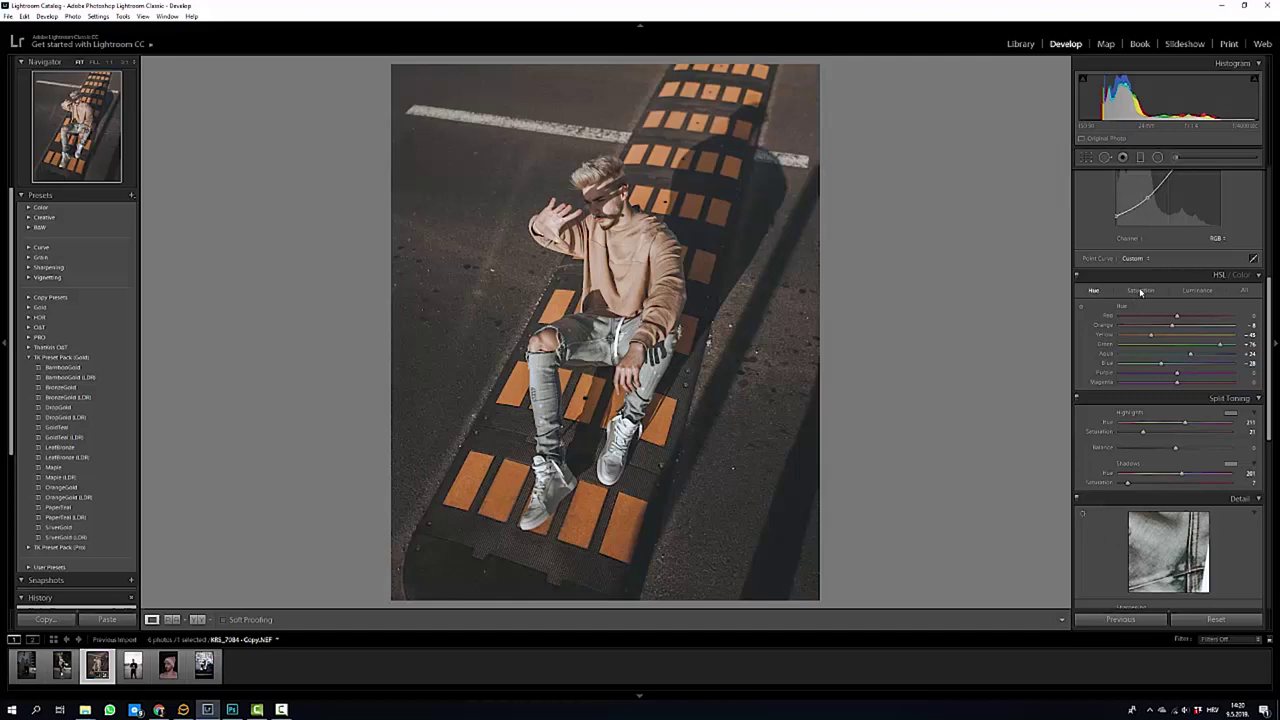
{"action": "left_click", "coordinate": [1141, 291]}
{"action": "left_click", "coordinate": [1197, 291]}
{"action": "left_click", "coordinate": [1141, 291]}
{"action": "left_click", "coordinate": [1094, 291]}
{"action": "left_click", "coordinate": [1244, 291]}
{"action": "scroll", "coordinate": [1168, 335], "scroll_direction": "down", "scroll_amount": 5}
{"action": "scroll", "coordinate": [1155, 380], "scroll_direction": "up", "scroll_amount": 5}
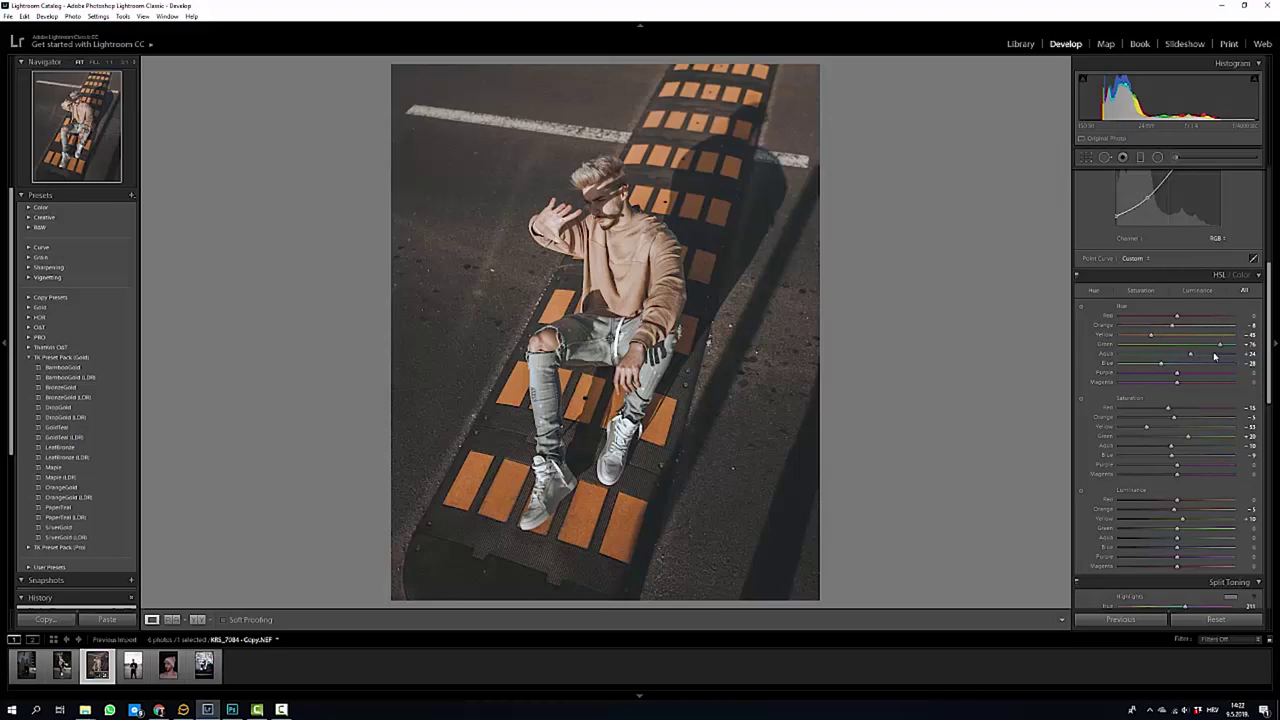
Set the HSL Orange hue to -13, checking the skin and the orange tiles up close, and review the remaining develop settings.
{"action": "left_click", "coordinate": [640, 207]}
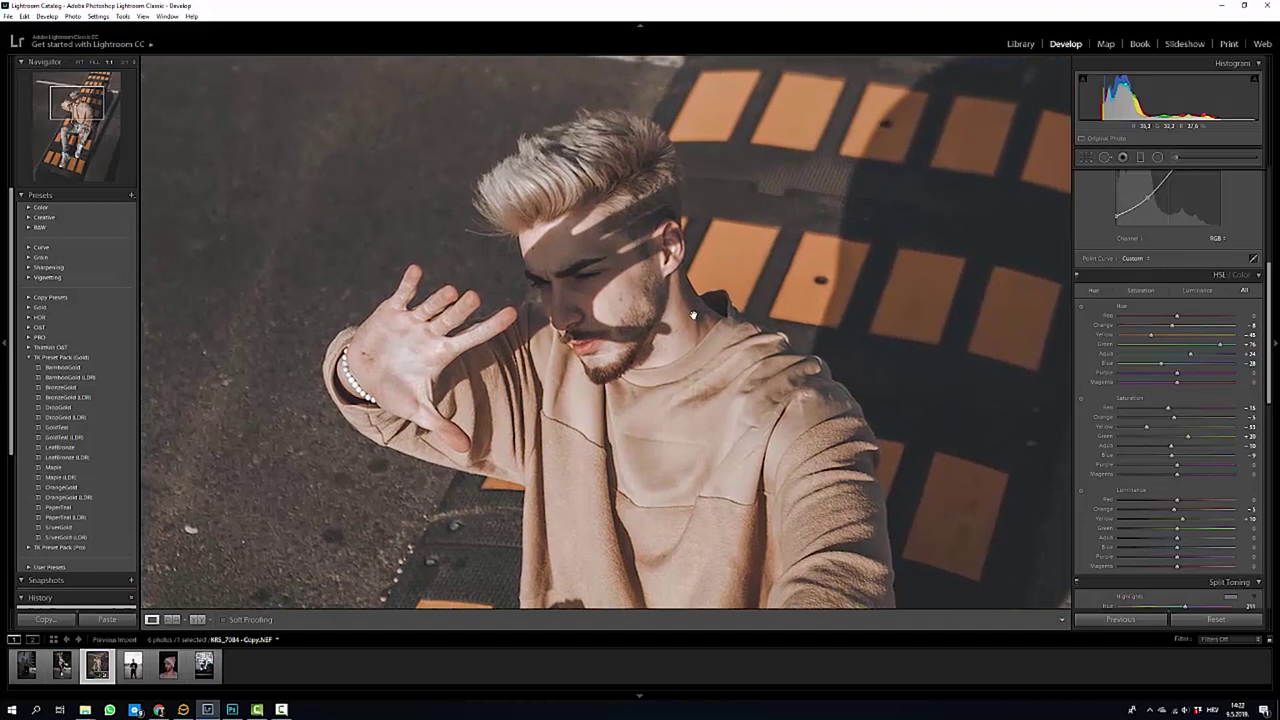
{"action": "left_click_drag", "start_coordinate": [662, 305], "coordinate": [615, 312]}
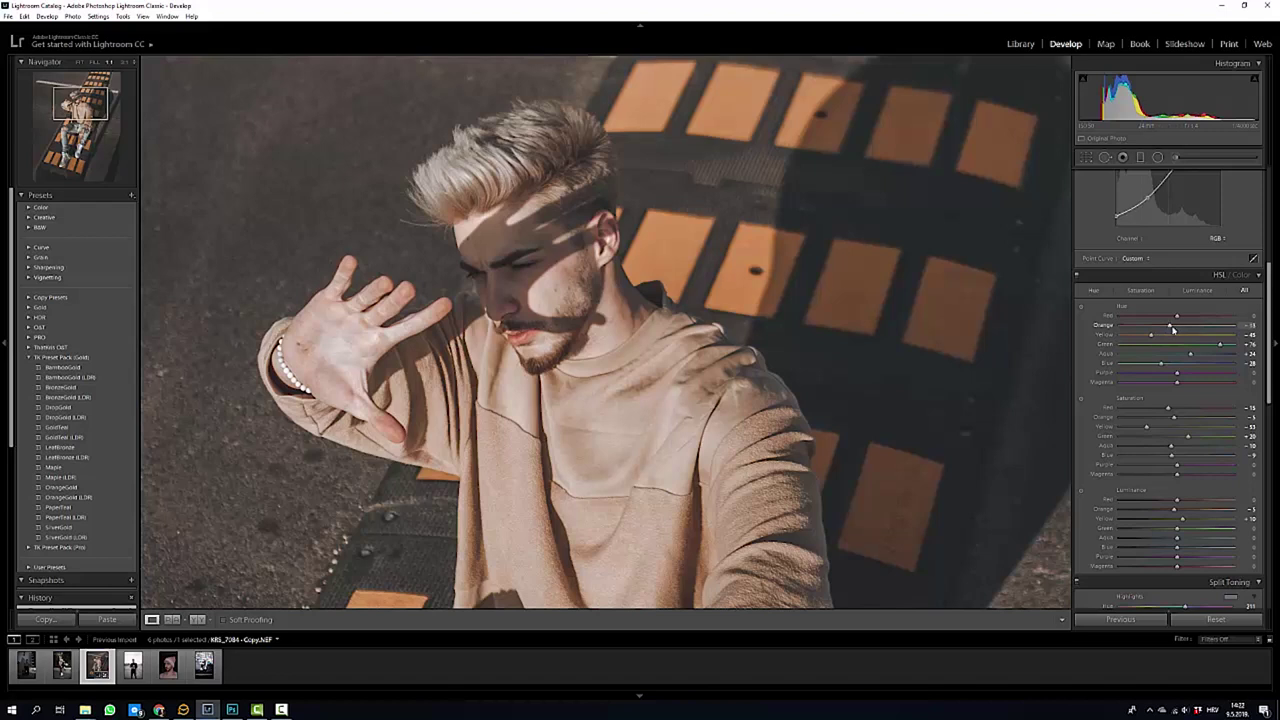
{"action": "left_click_drag", "start_coordinate": [586, 317], "coordinate": [710, 200]}
{"action": "scroll", "coordinate": [710, 200], "scroll_direction": "down", "scroll_amount": 7}
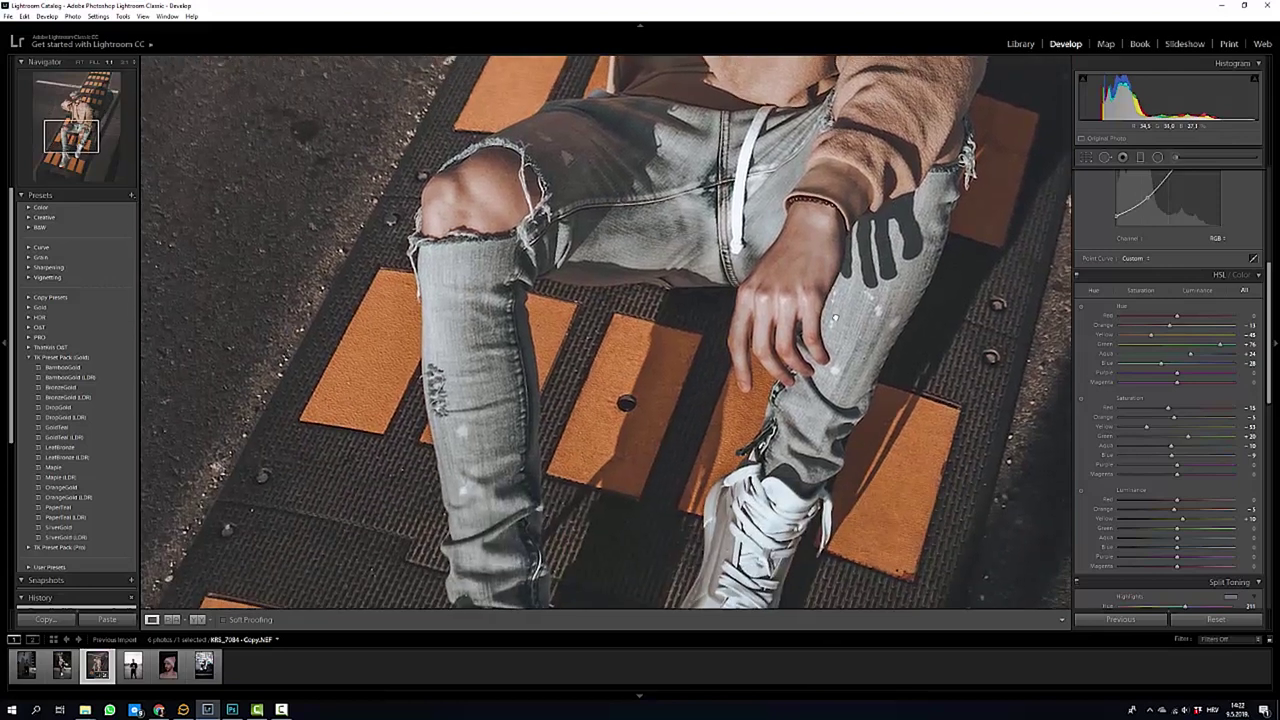
{"action": "scroll", "coordinate": [710, 200], "scroll_direction": "up", "scroll_amount": 8}
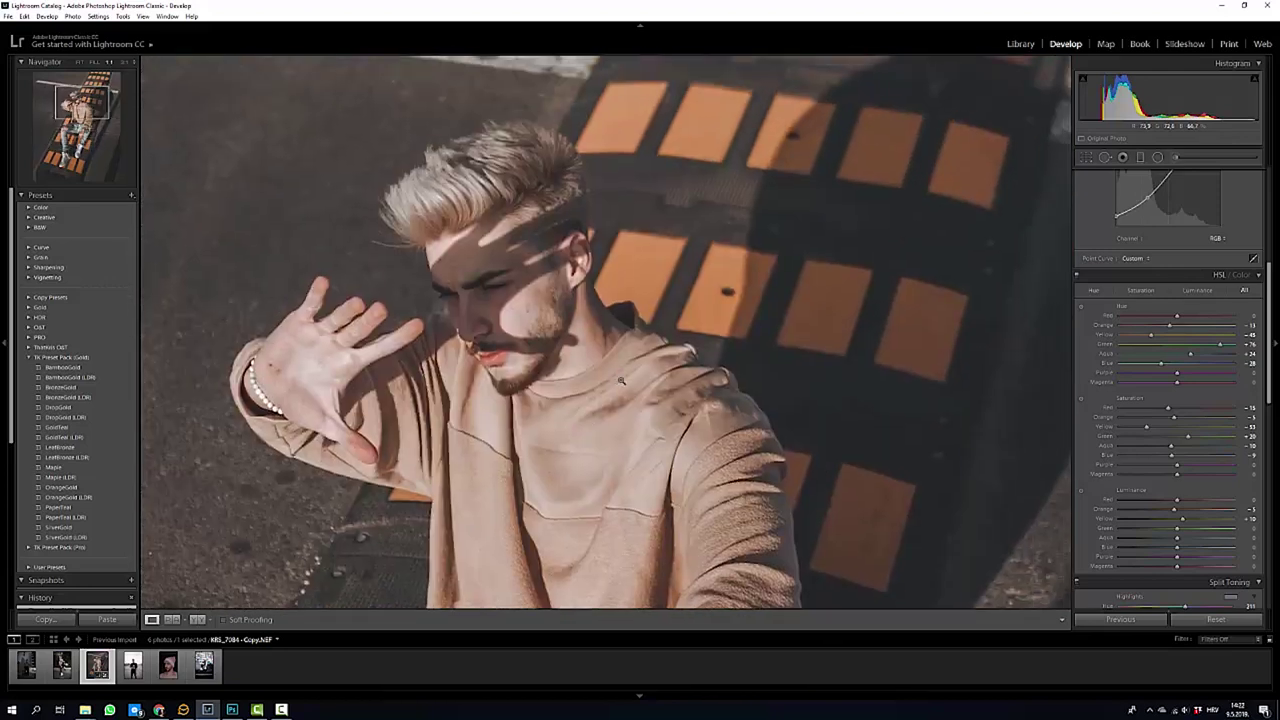
{"action": "key", "text": "z"}
{"action": "scroll", "coordinate": [1090, 458], "scroll_direction": "down", "scroll_amount": 5}
{"action": "scroll", "coordinate": [1119, 456], "scroll_direction": "down", "scroll_amount": 5}
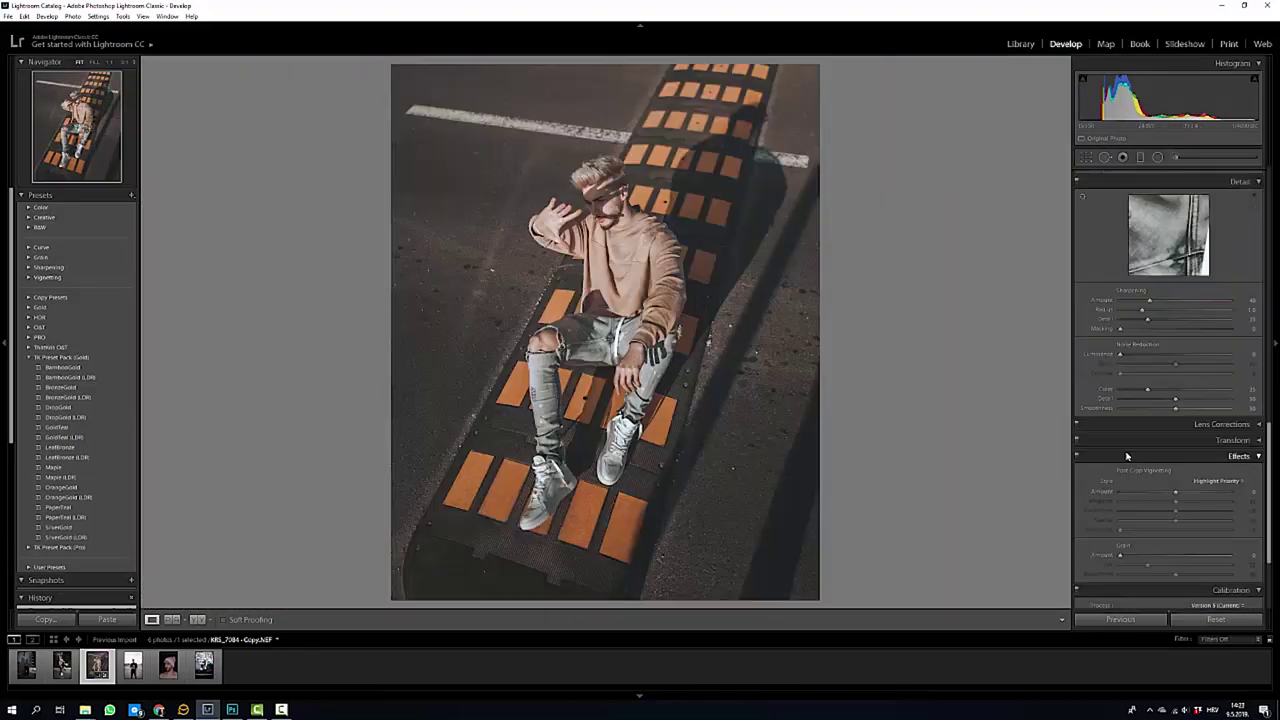
{"action": "scroll", "coordinate": [1130, 430], "scroll_direction": "up", "scroll_amount": 10}
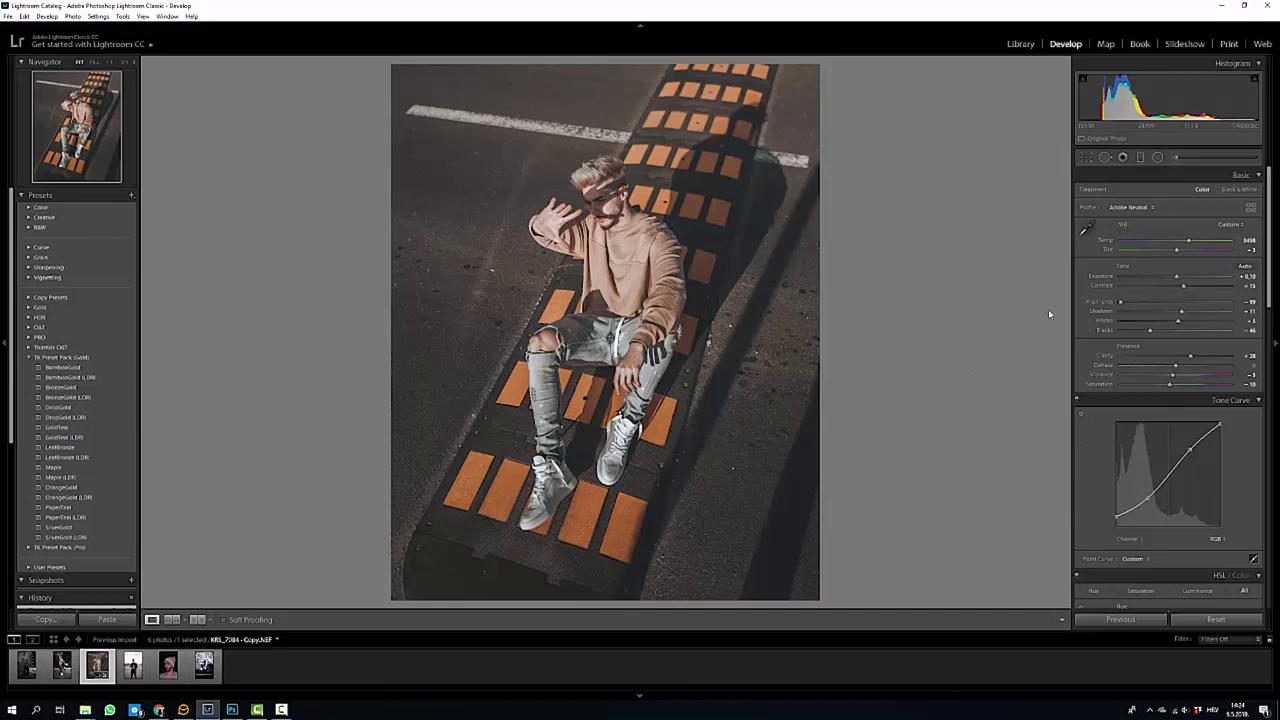
Start a new Adjustment Brush and reset all of its effect values to zero.
{"action": "left_click", "coordinate": [1176, 158]}
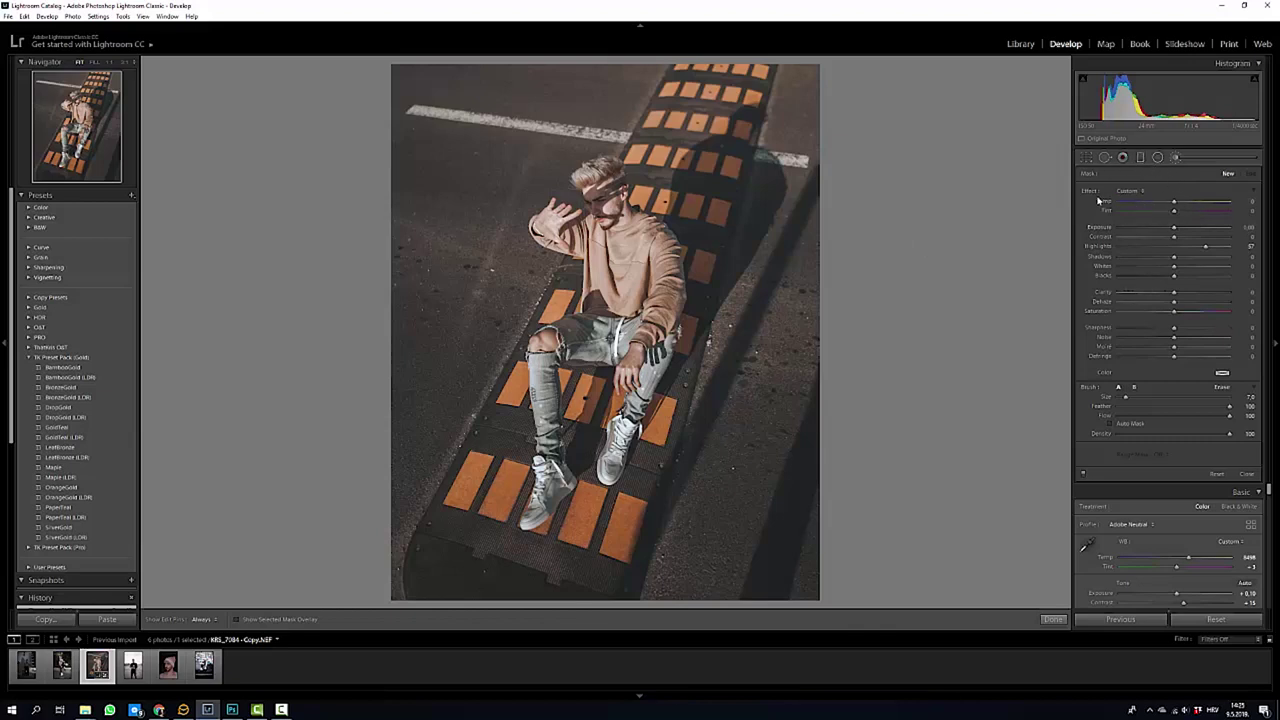
{"action": "double_click", "coordinate": [1206, 250]}
{"action": "left_click_drag", "start_coordinate": [1204, 253], "coordinate": [1204, 251]}
{"action": "key", "text": "alt"}
{"action": "left_click", "coordinate": [1089, 196], "text": "alt"}
Paint a brush mask over the seated man and the speed bump, varying the brush size for finer areas.
{"action": "key", "text": "bracketleft"}
{"action": "key", "text": "bracketright"}
{"action": "key", "text": "bracketright"}
{"action": "left_click", "coordinate": [660, 244]}
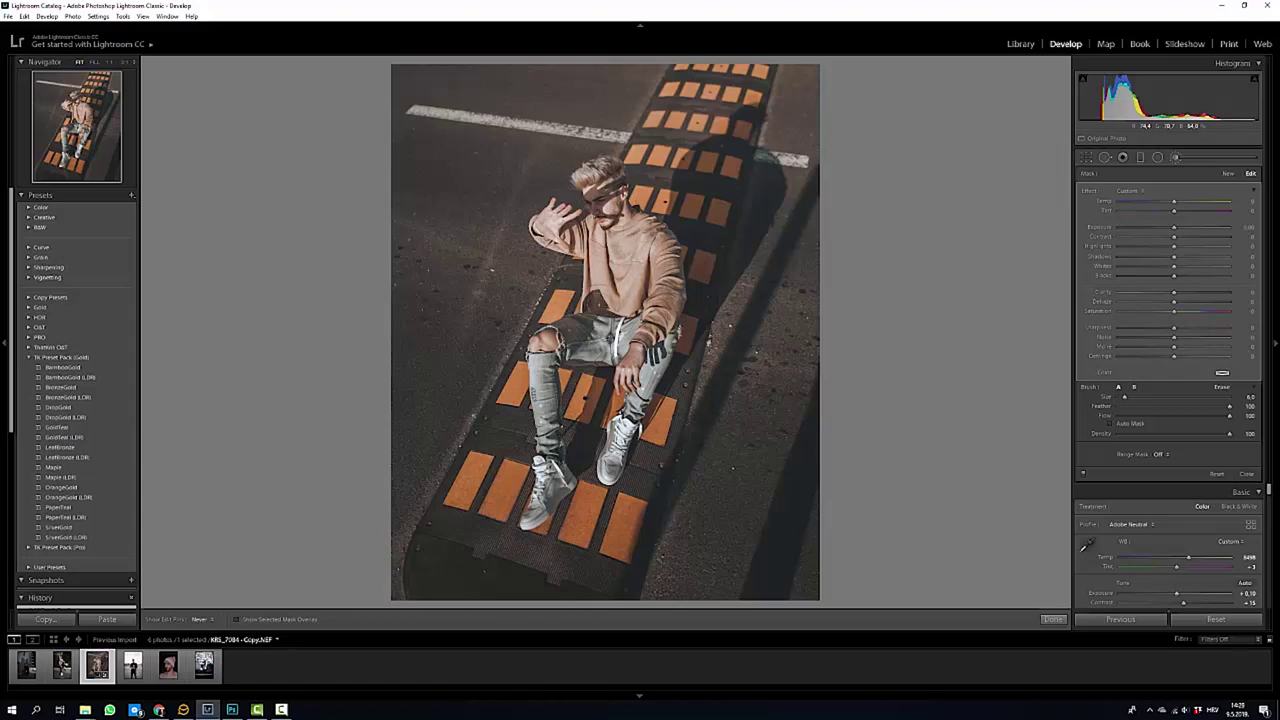
{"action": "key", "text": "z"}
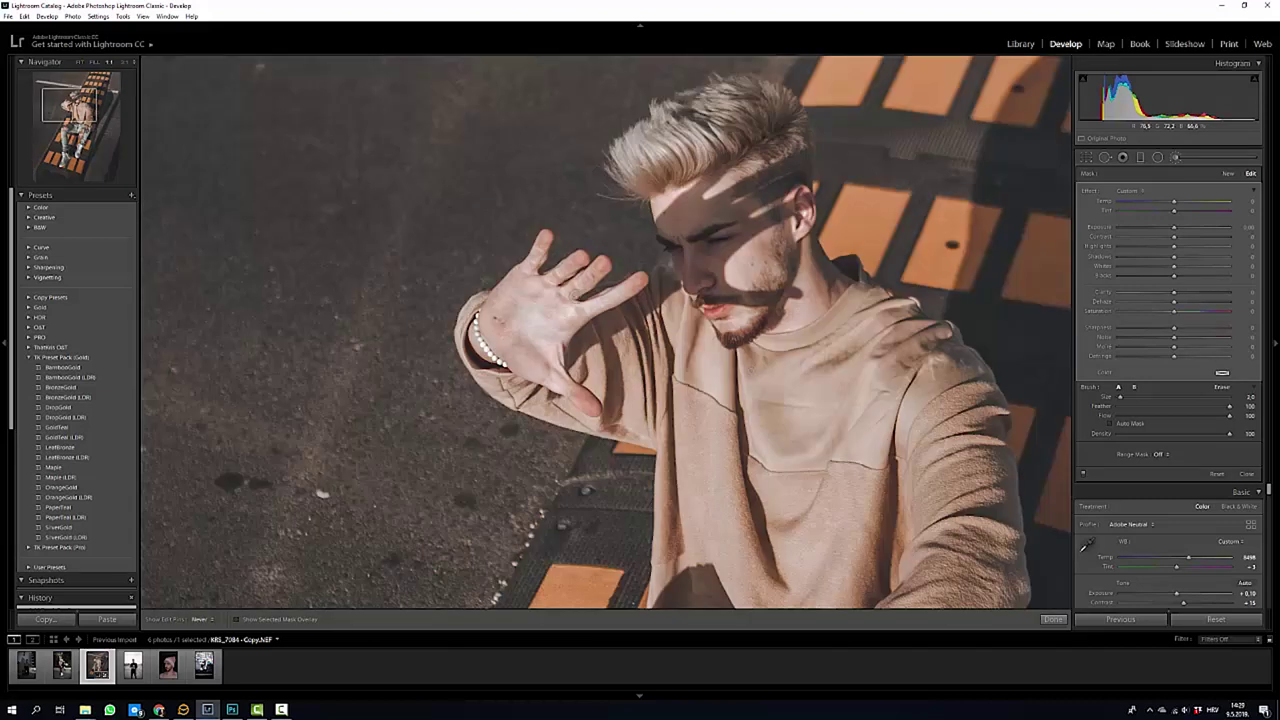
{"action": "key", "text": "z"}
{"action": "key", "text": "z"}
{"action": "key", "text": "z"}
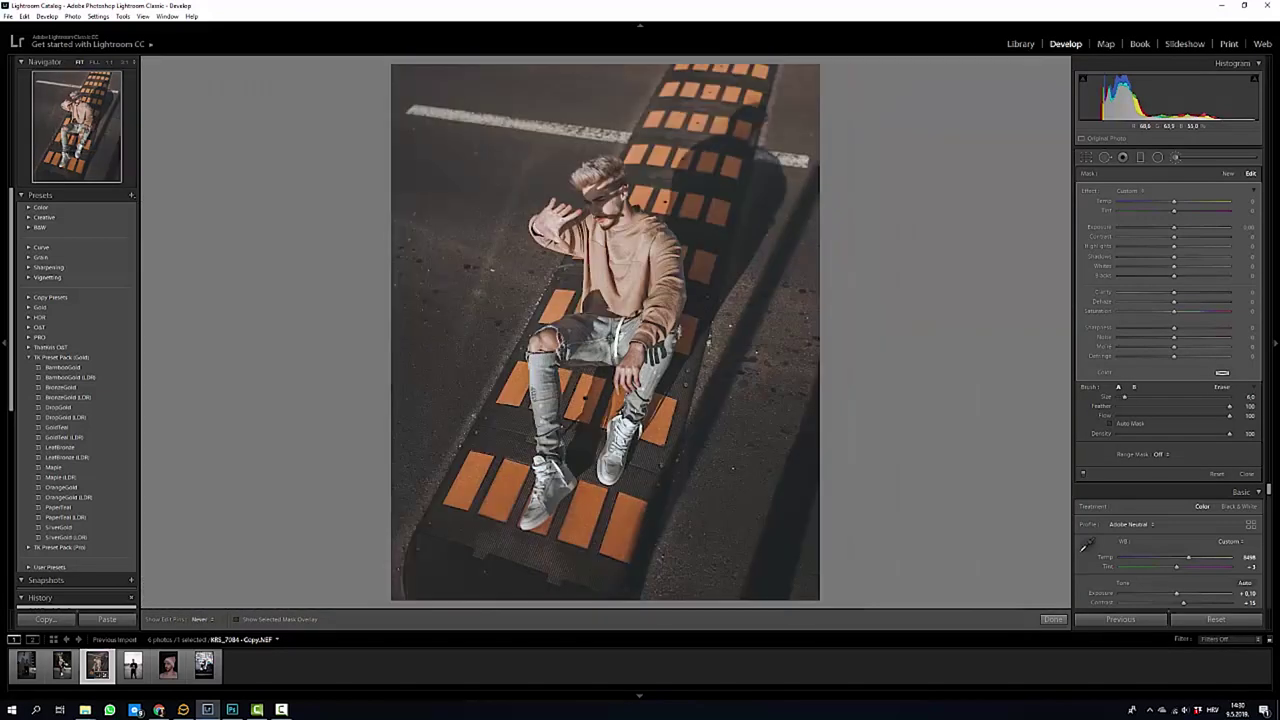
Show the edit pins and check the brush mask's coverage with the red overlay, then hide the overlay.
{"action": "key", "text": "h"}
{"action": "scroll", "coordinate": [685, 365], "scroll_direction": "up", "scroll_amount": 4}
{"action": "scroll", "coordinate": [698, 172], "scroll_direction": "down", "scroll_amount": 3}
{"action": "key", "text": "o"}
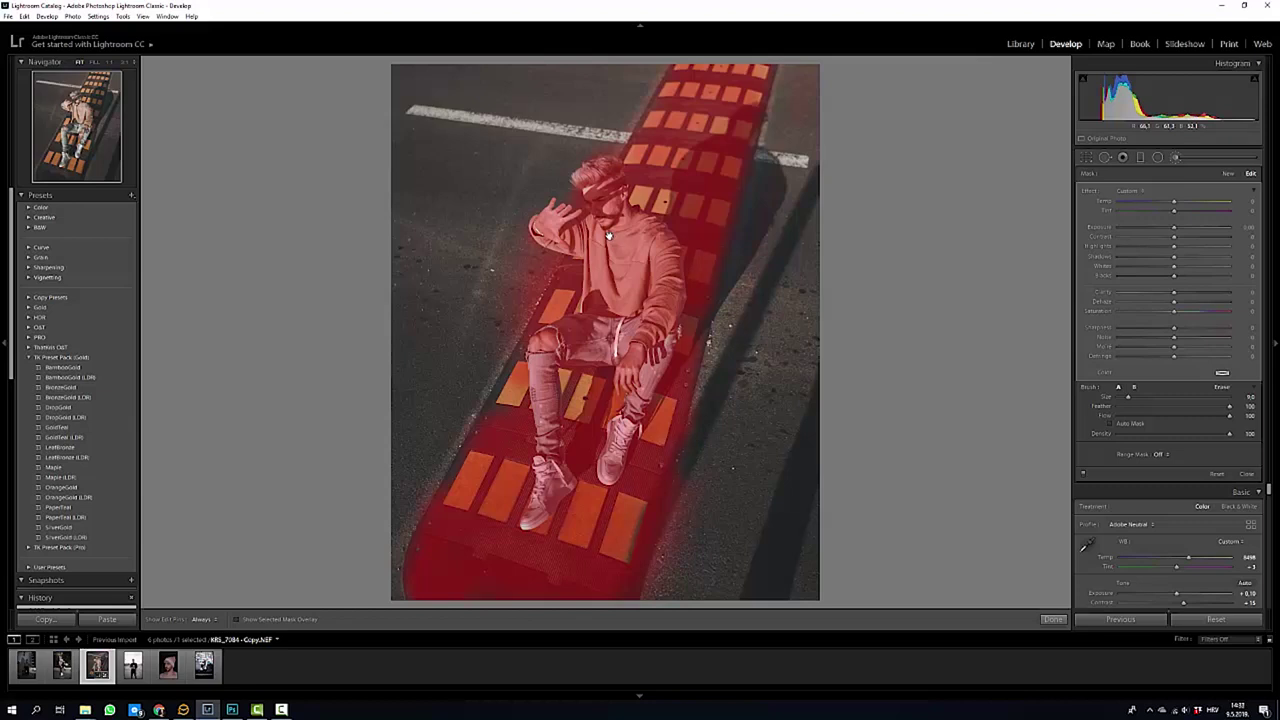
{"action": "key", "text": "o"}
Lower the brush mask's Exposure to -1.86 to reveal gaps and paint over the missed orange tiles on the speed bump.
{"action": "key", "text": "alt"}
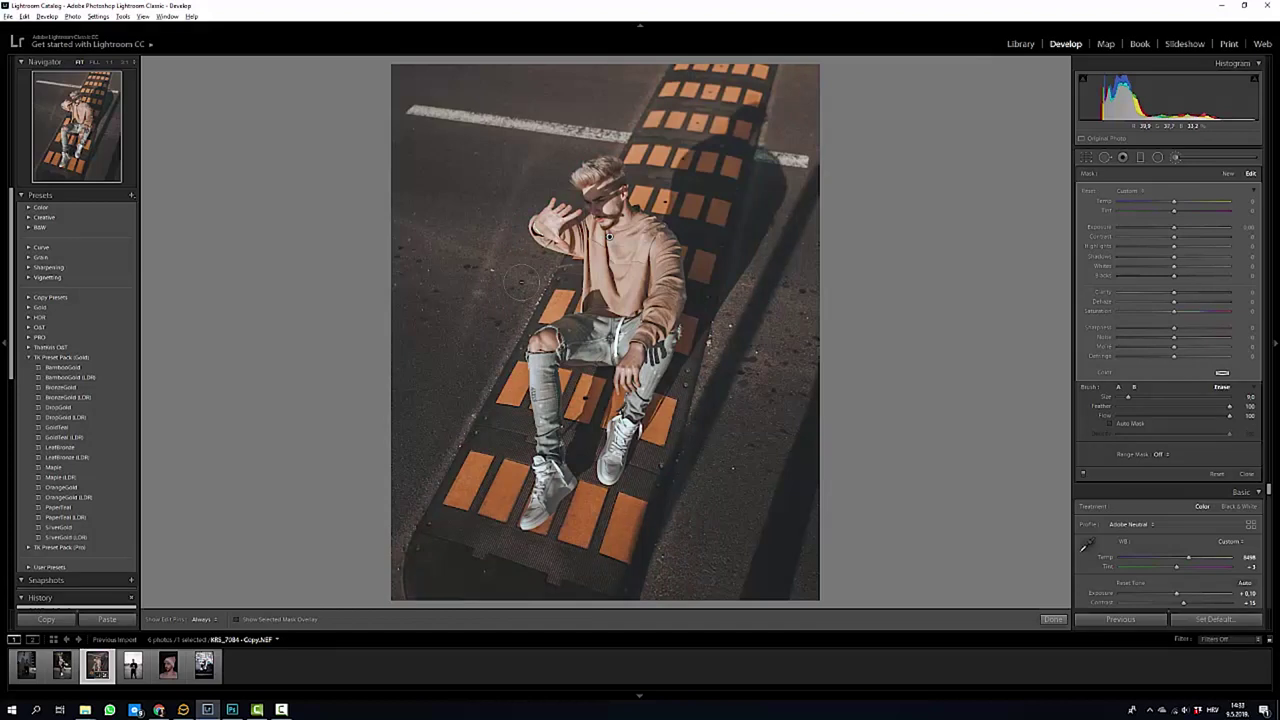
{"action": "key", "text": "alt"}
{"action": "left_click", "coordinate": [1222, 388]}
{"action": "left_click_drag", "start_coordinate": [1174, 231], "coordinate": [1148, 228]}
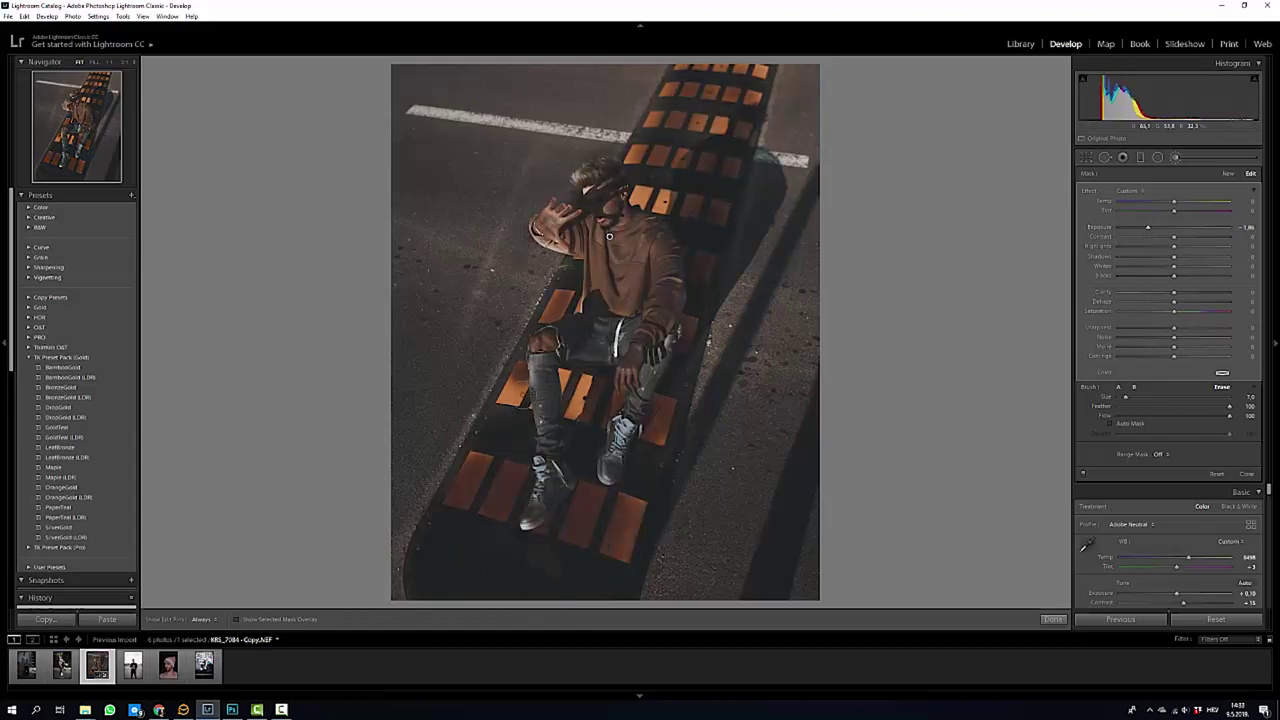
{"action": "left_click_drag", "start_coordinate": [1126, 398], "coordinate": [1132, 403]}
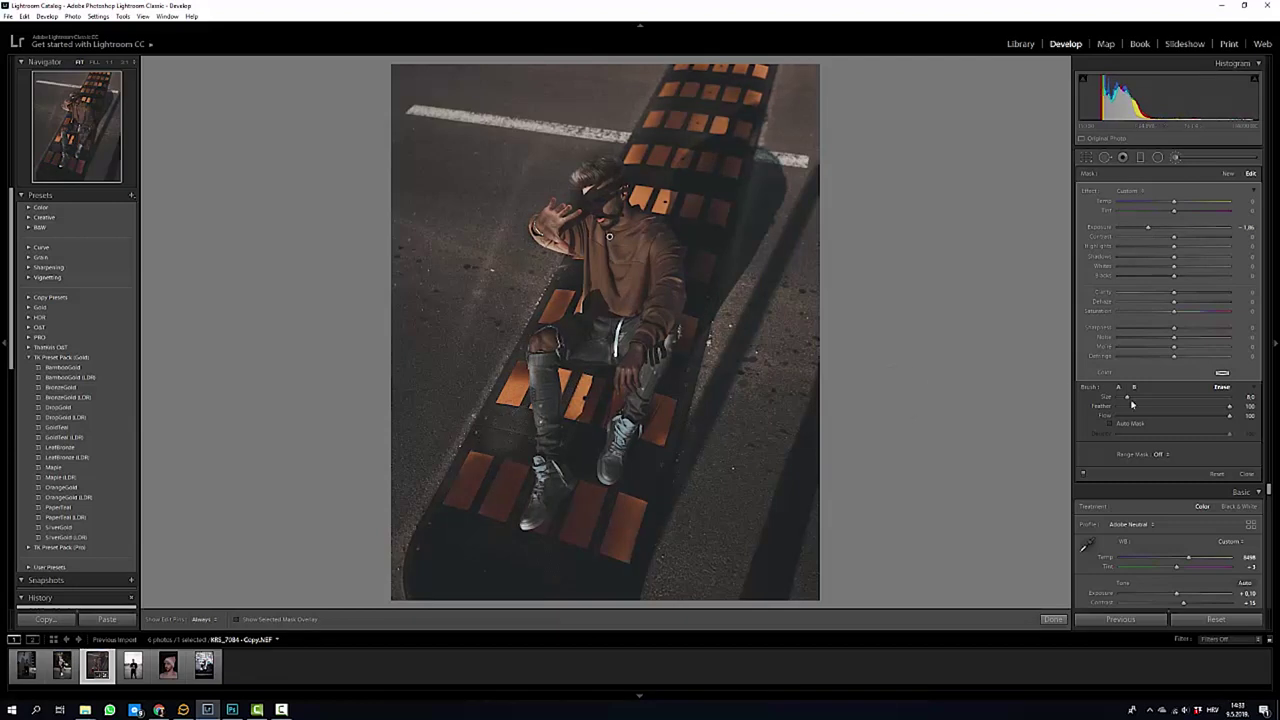
{"action": "key", "text": "h"}
{"action": "mouse_move", "coordinate": [492, 448]}
{"action": "left_mouse_down"}
{"action": "mouse_move", "coordinate": [597, 375]}
{"action": "mouse_move", "coordinate": [595, 430]}
{"action": "mouse_move", "coordinate": [612, 404]}
{"action": "mouse_move", "coordinate": [549, 335]}
{"action": "mouse_move", "coordinate": [516, 382]}
{"action": "mouse_move", "coordinate": [583, 367]}
{"action": "mouse_move", "coordinate": [579, 440]}
{"action": "mouse_move", "coordinate": [684, 201]}
{"action": "mouse_move", "coordinate": [656, 215]}
{"action": "mouse_move", "coordinate": [664, 183]}
{"action": "mouse_move", "coordinate": [652, 189]}
{"action": "mouse_move", "coordinate": [740, 99]}
{"action": "mouse_move", "coordinate": [748, 78]}
{"action": "left_mouse_up"}
{"action": "key", "text": "alt"}
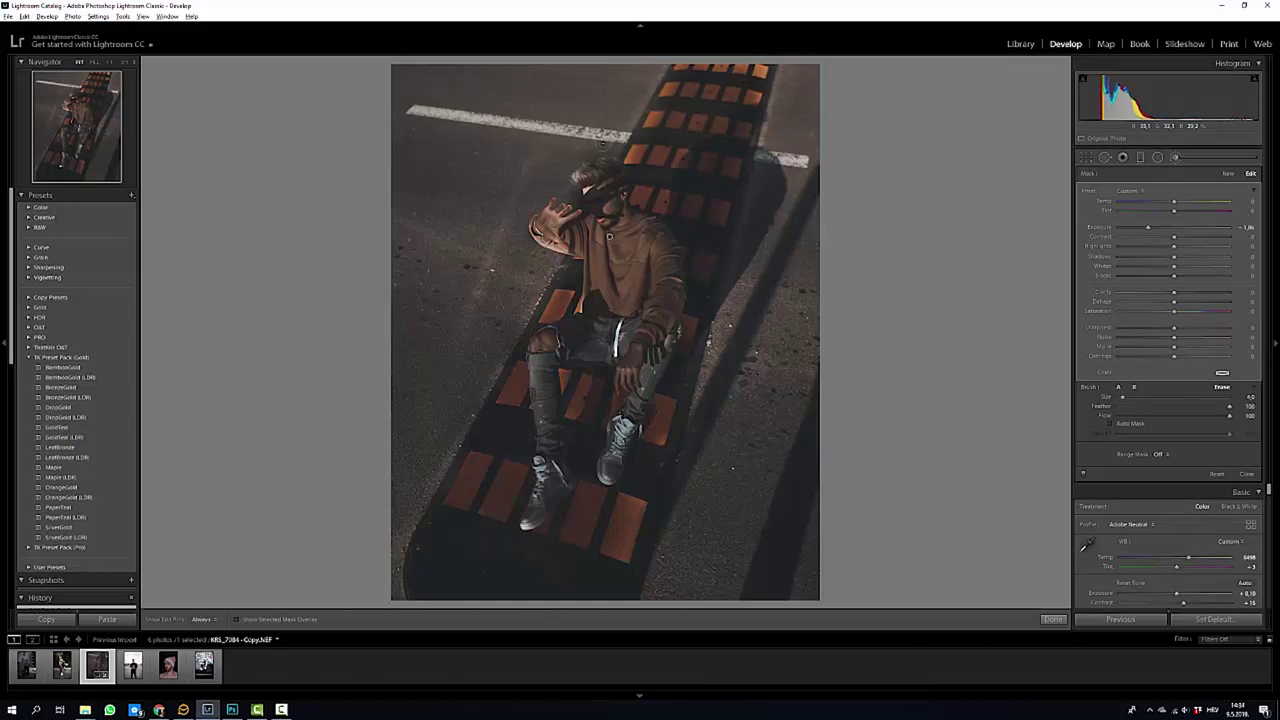
Fill the remaining mask gaps on the man's face, raised hand and sleeve up close, and return to the full image.
{"action": "key", "text": "z"}
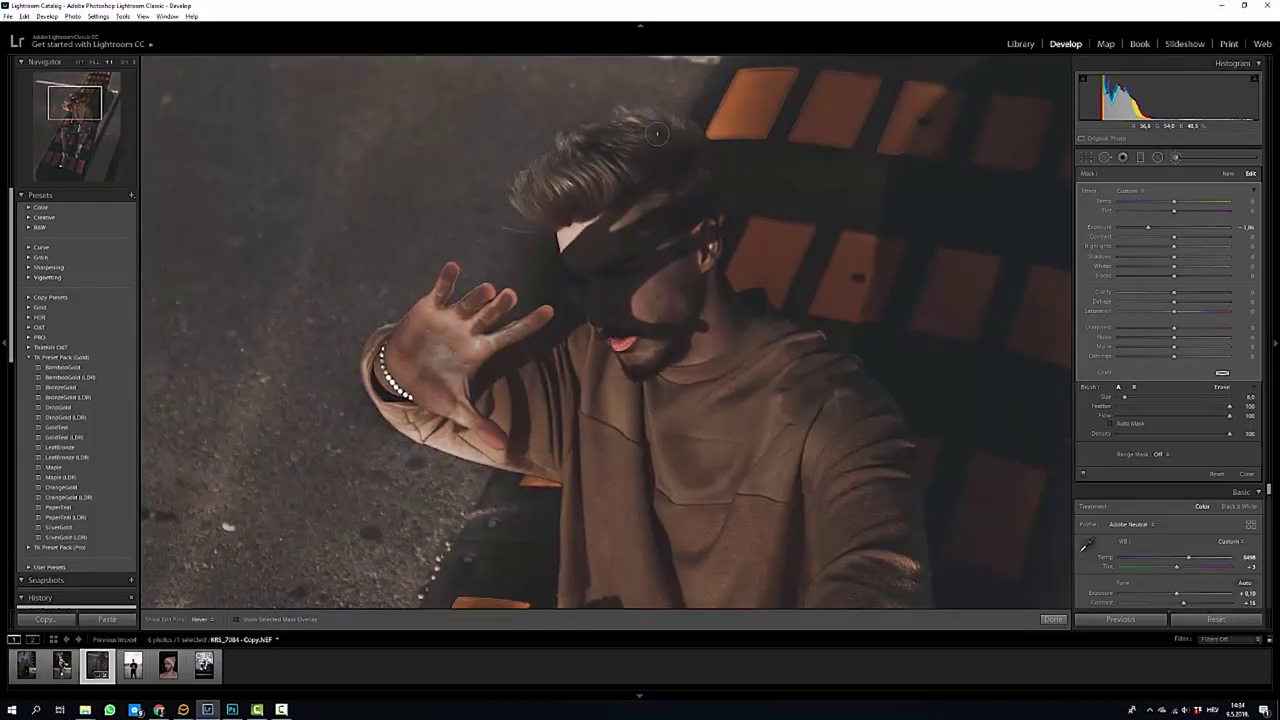
{"action": "left_click_drag", "start_coordinate": [522, 307], "coordinate": [627, 316]}
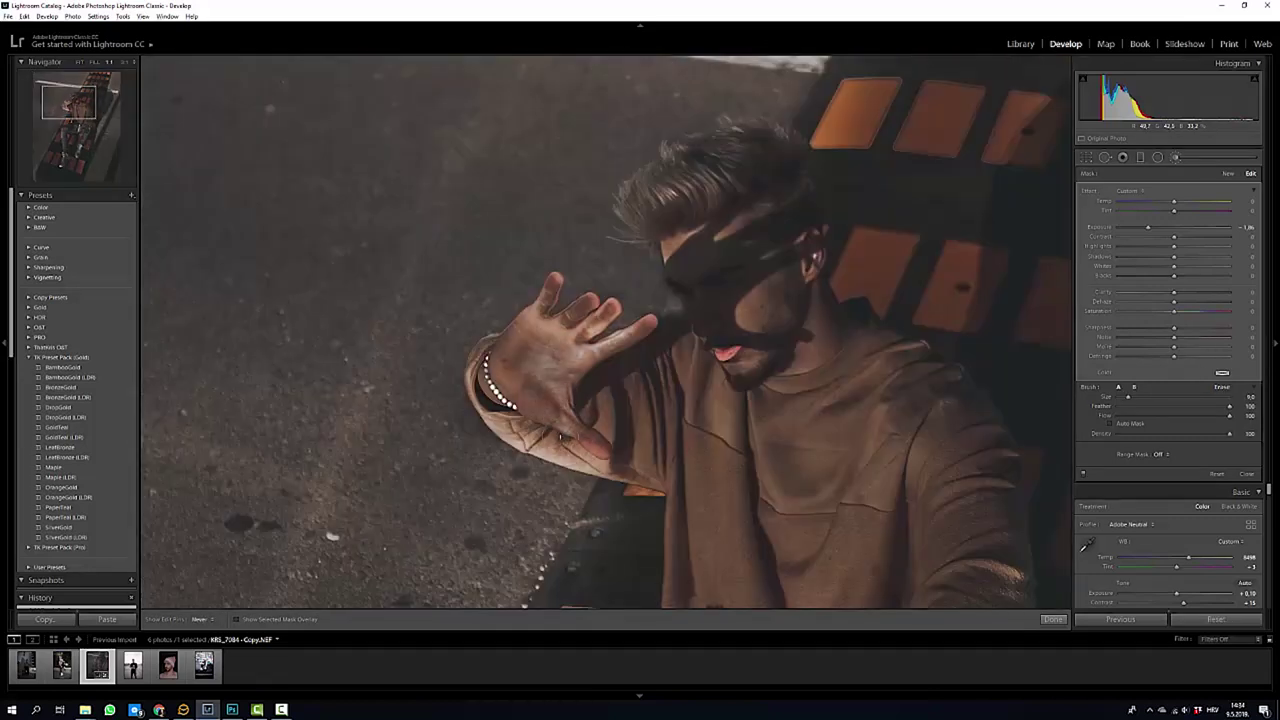
{"action": "left_click_drag", "start_coordinate": [540, 330], "coordinate": [525, 90]}
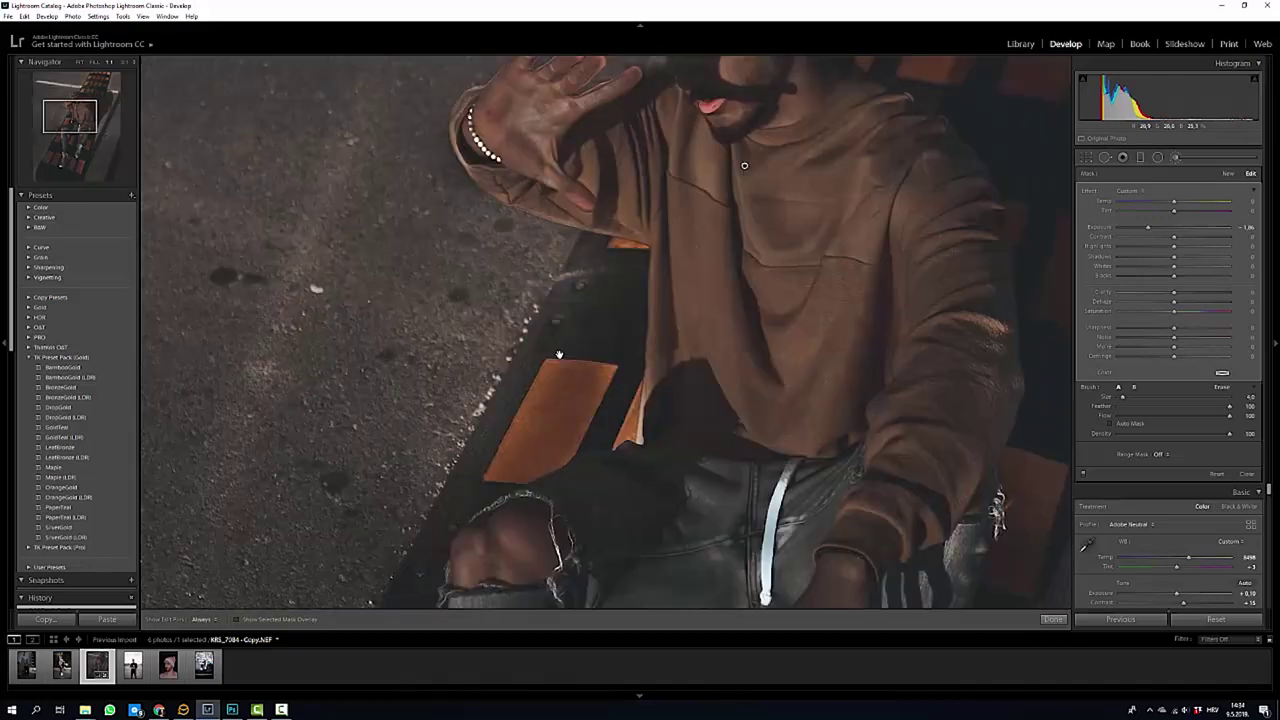
{"action": "key", "text": "z"}
{"action": "key", "text": "z"}
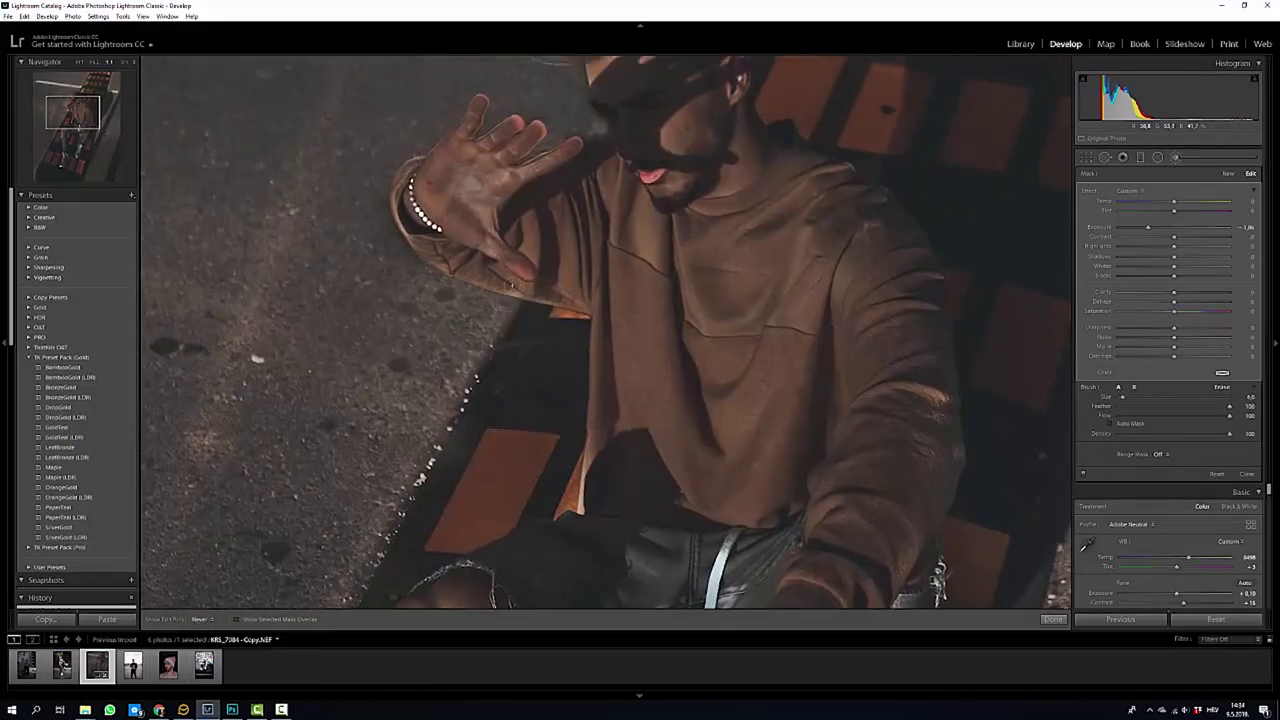
{"action": "key", "text": "z"}
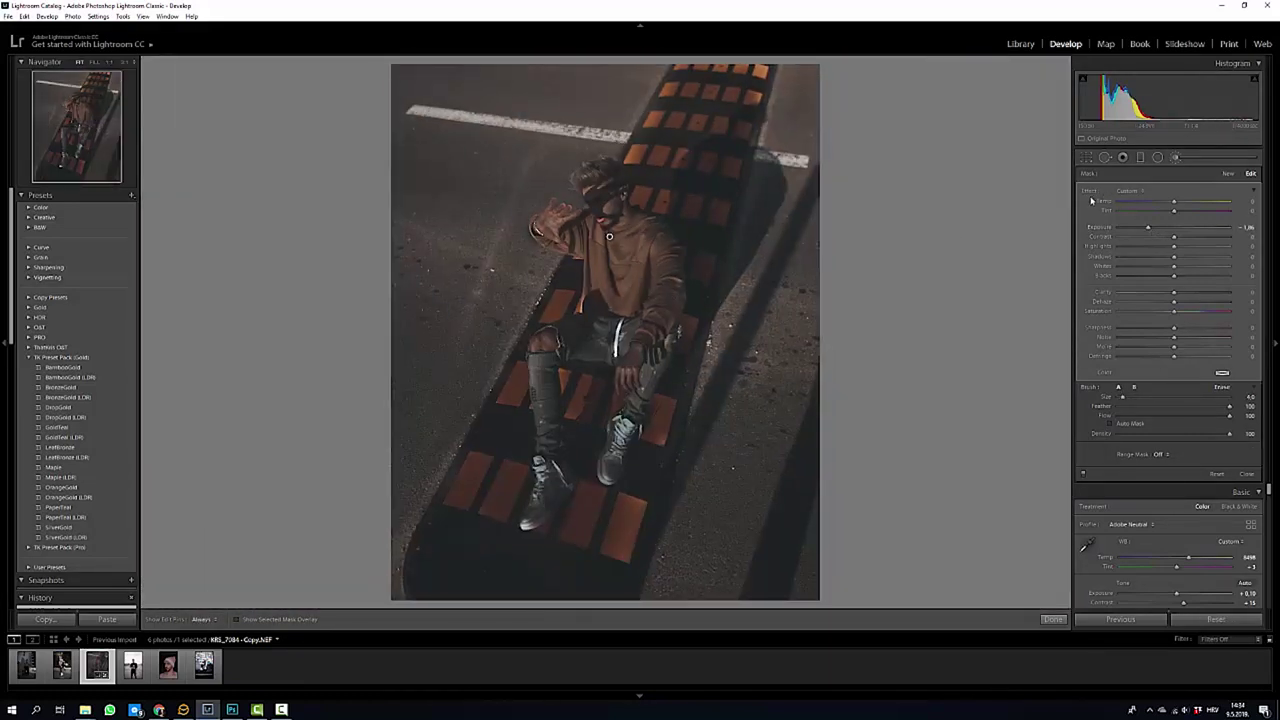
Reset the brush mask's effect, then set its Exposure to about 0.20 and Shadows to about -48.
{"action": "double_click", "coordinate": [1089, 195]}
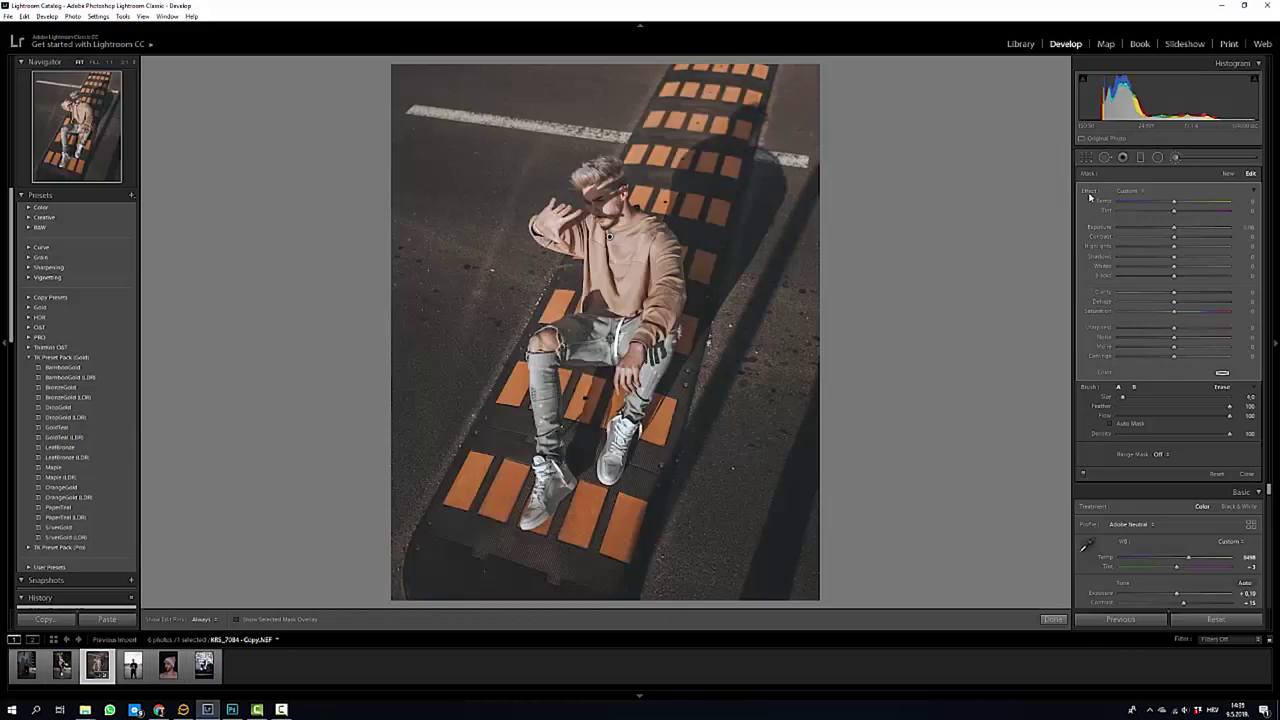
{"action": "left_click_drag", "start_coordinate": [1175, 231], "coordinate": [1177, 231]}
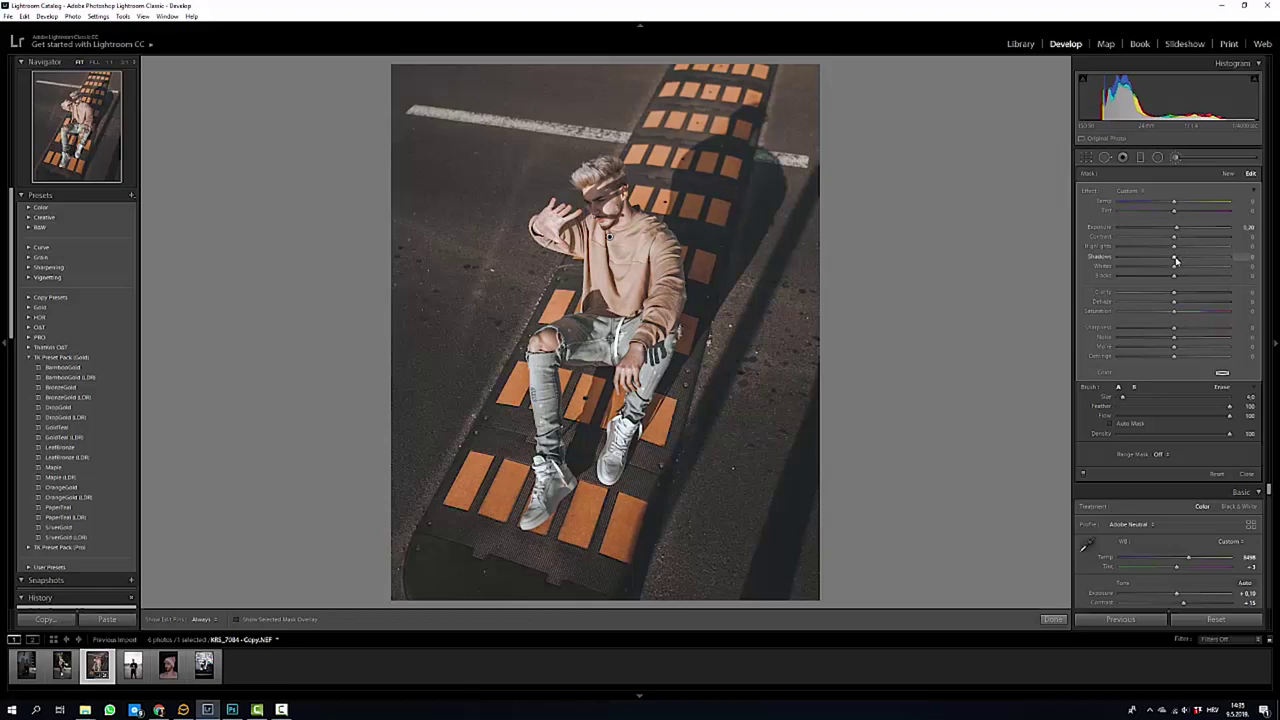
{"action": "left_click_drag", "start_coordinate": [1172, 260], "coordinate": [1149, 270]}
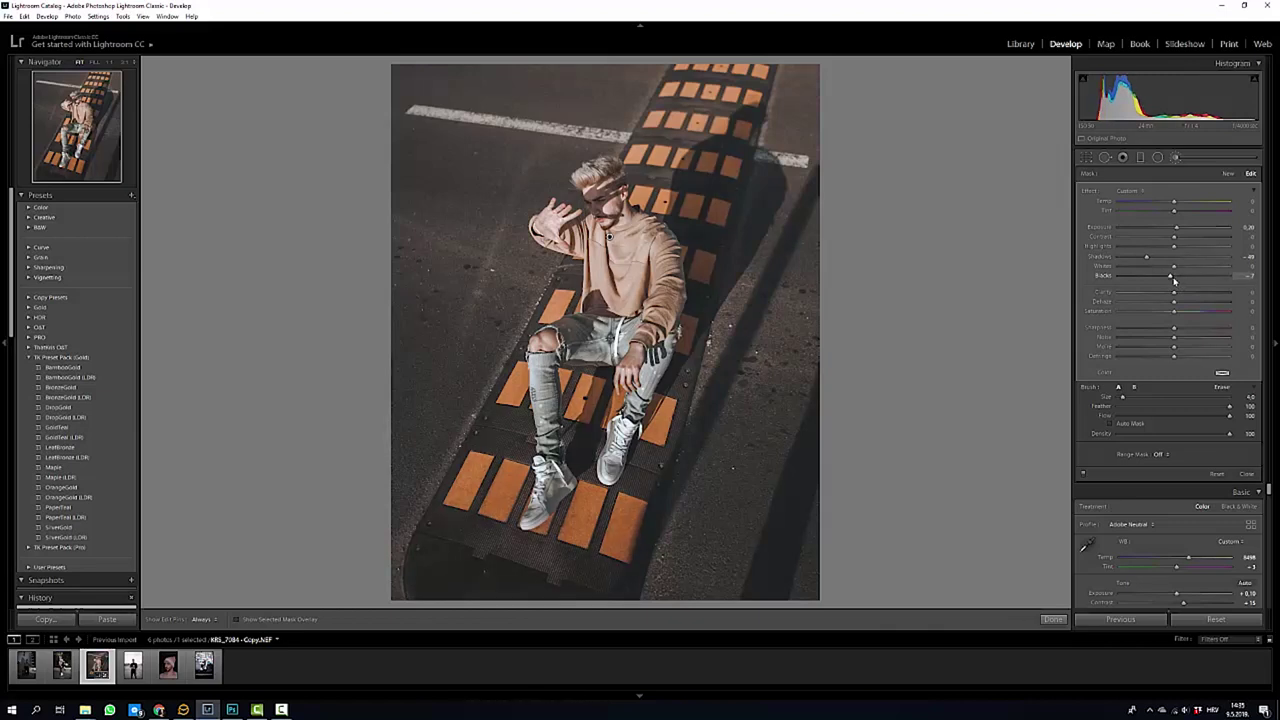
Inspect the masked subject's face, raised hand and sweater up close, and return to the full image.
{"action": "key", "text": "z"}
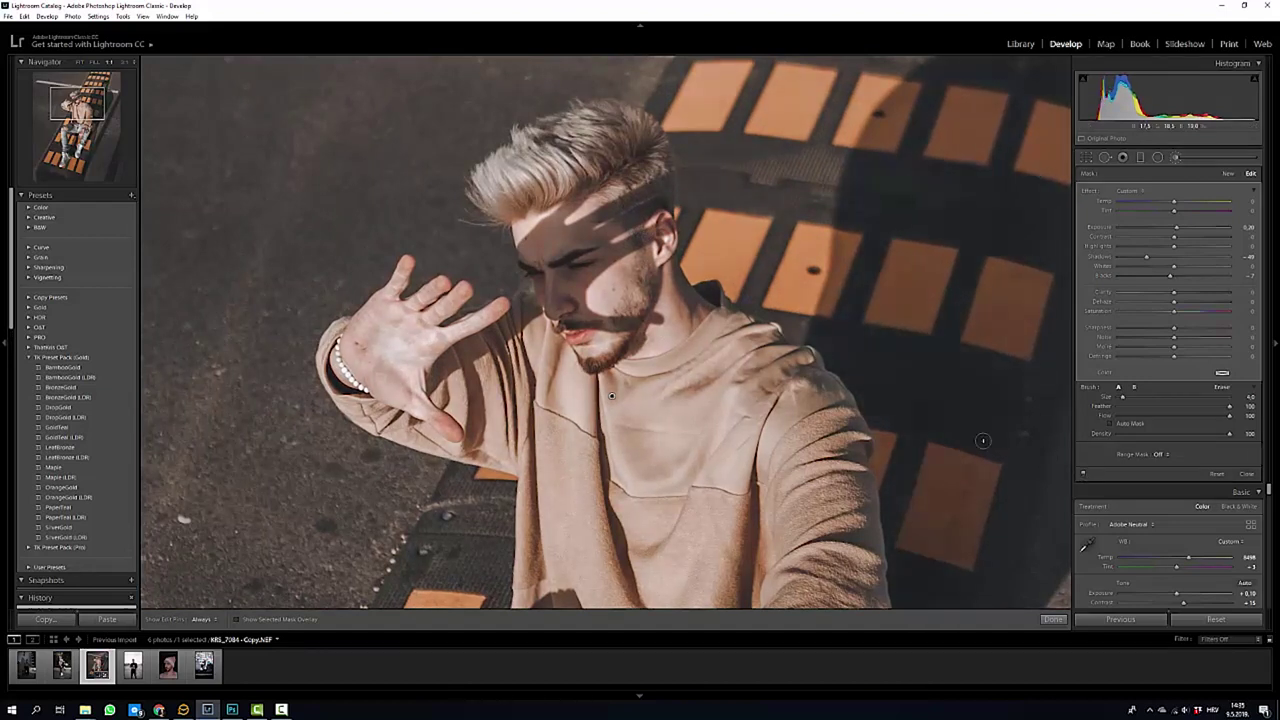
{"action": "left_click_drag", "start_coordinate": [820, 368], "coordinate": [676, 341]}
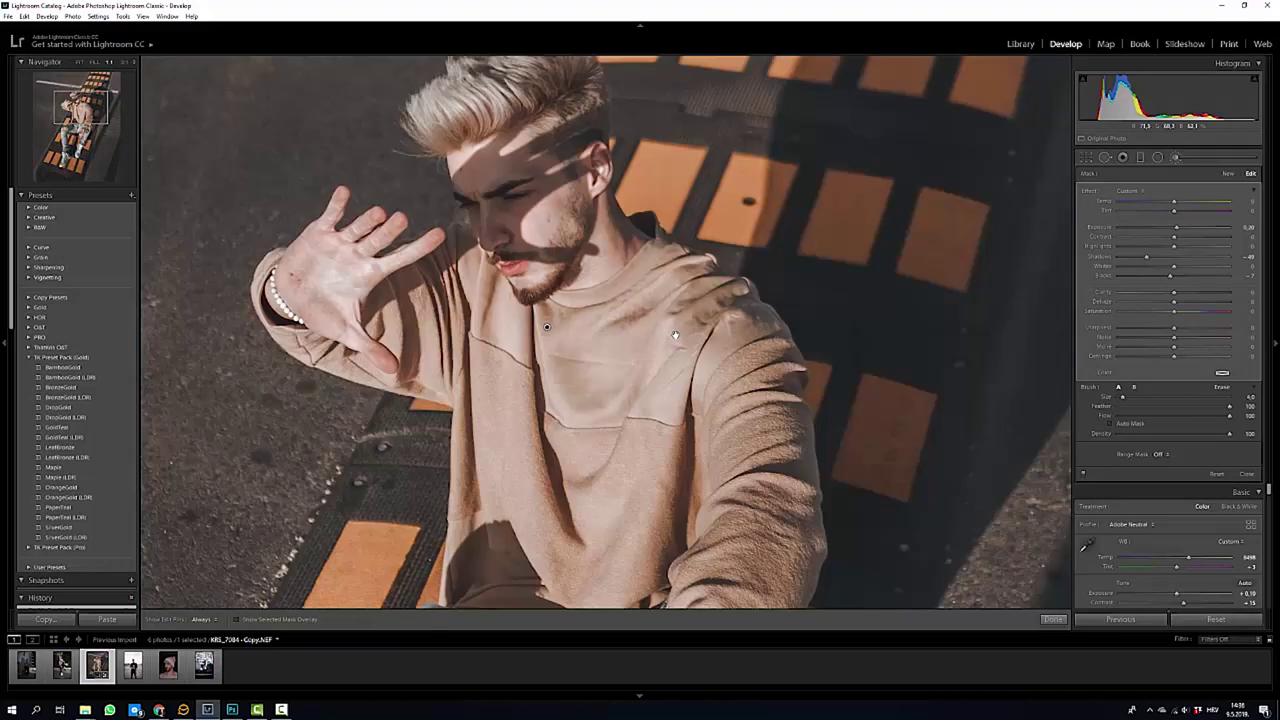
{"action": "left_click", "coordinate": [675, 334]}
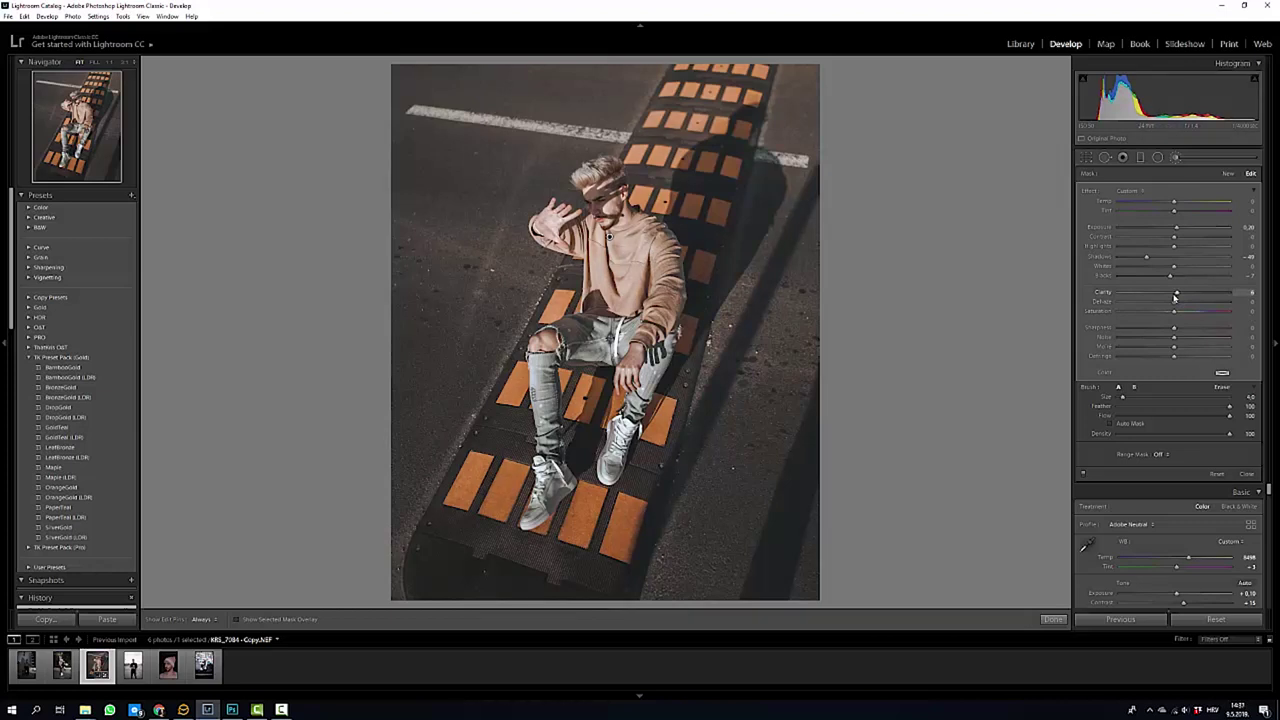
Finish the brush adjustment and compare the photo side by side before and after, returning to the single-image view.
{"action": "left_click", "coordinate": [1083, 474]}
{"action": "left_click", "coordinate": [1053, 619]}
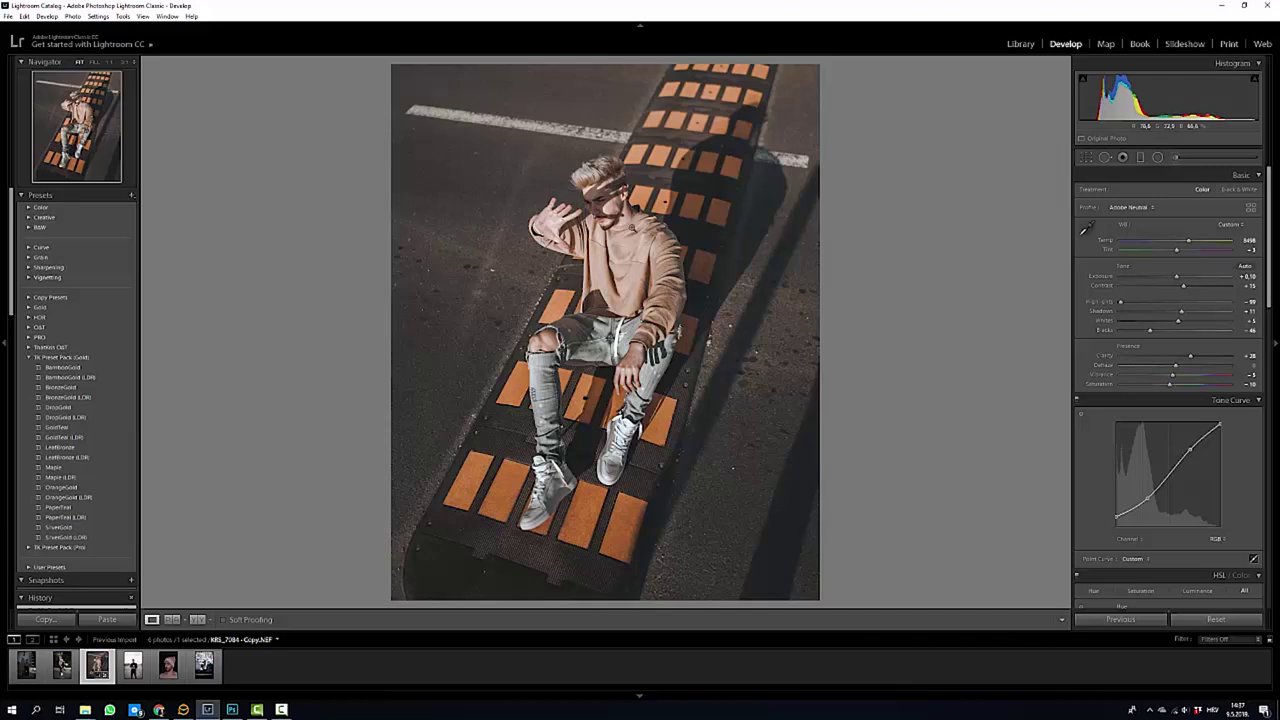
{"action": "left_click", "coordinate": [197, 619]}
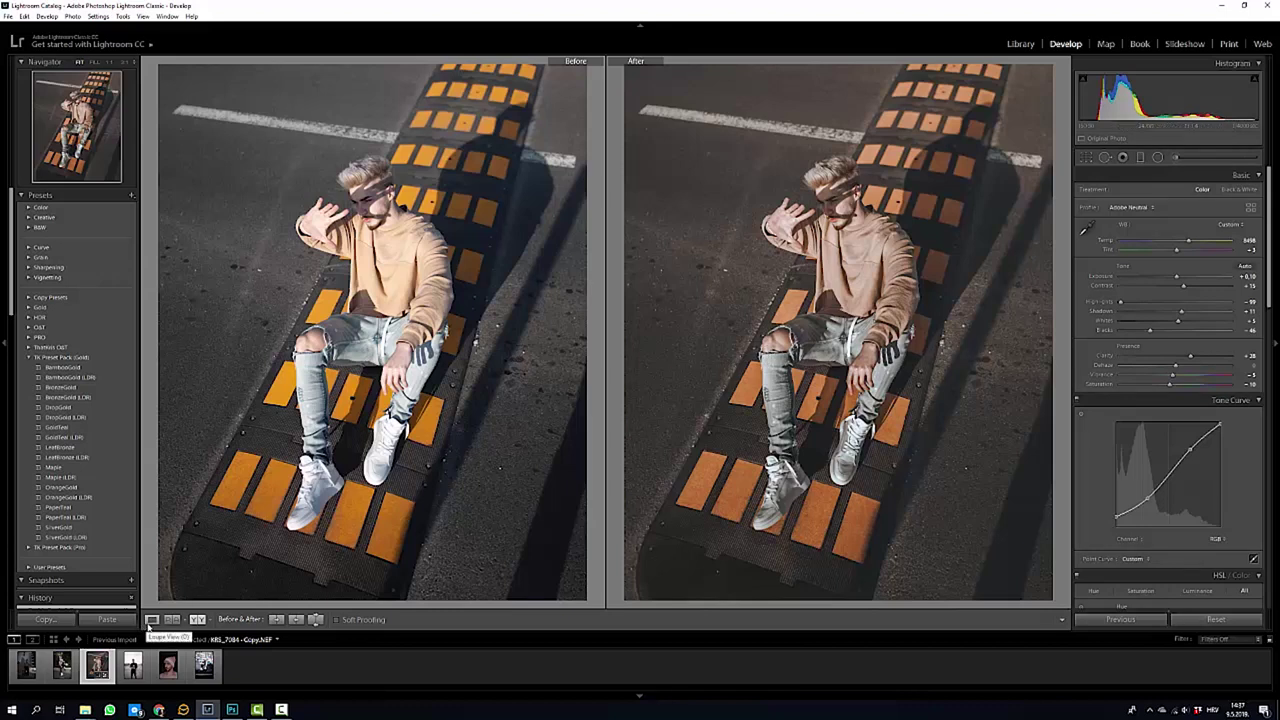
{"action": "left_click", "coordinate": [151, 621]}
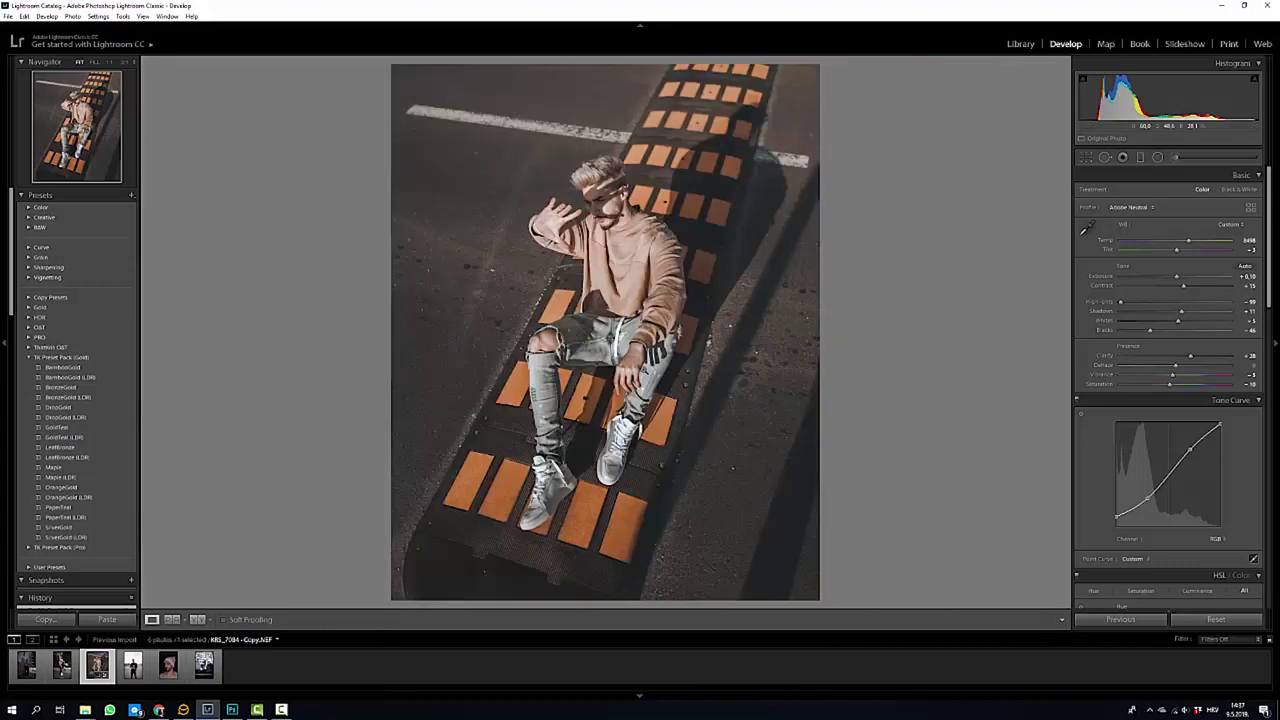
Set up an export of the photo to the Desktop without a subfolder, using the custom file name "asjdbsaj".
{"action": "left_click", "coordinate": [7, 17]}
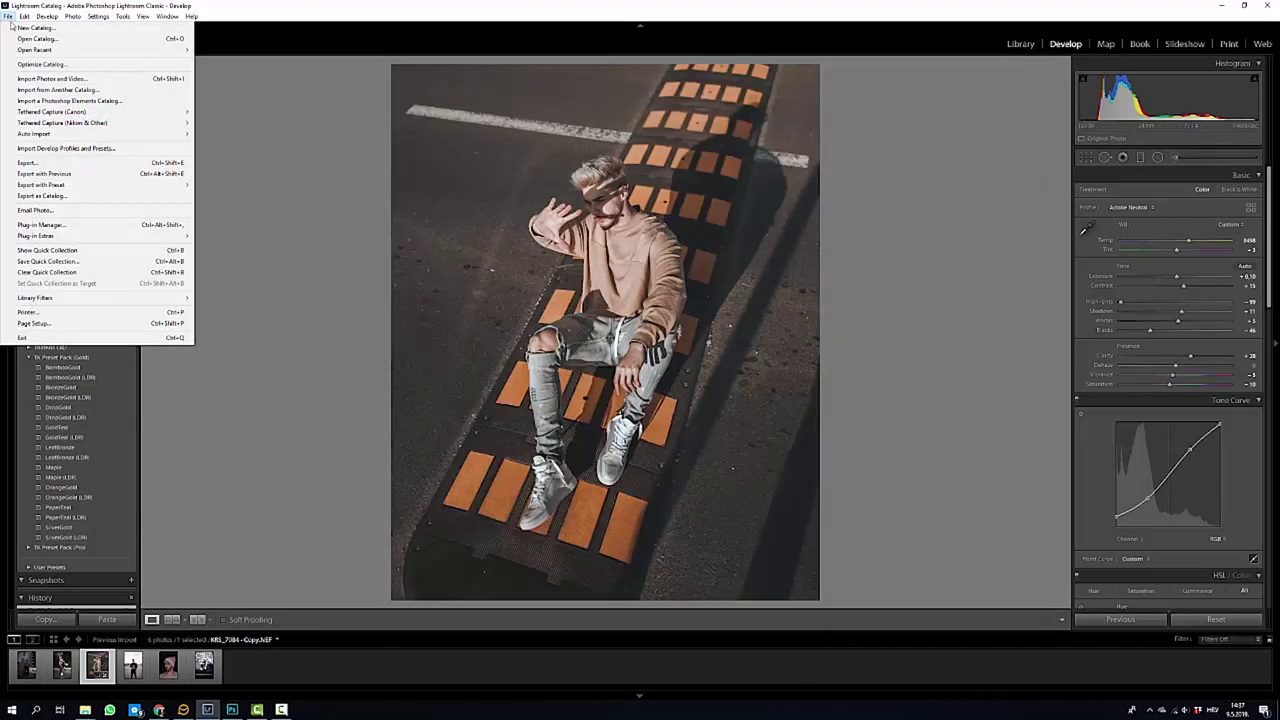
{"action": "left_click", "coordinate": [100, 162]}
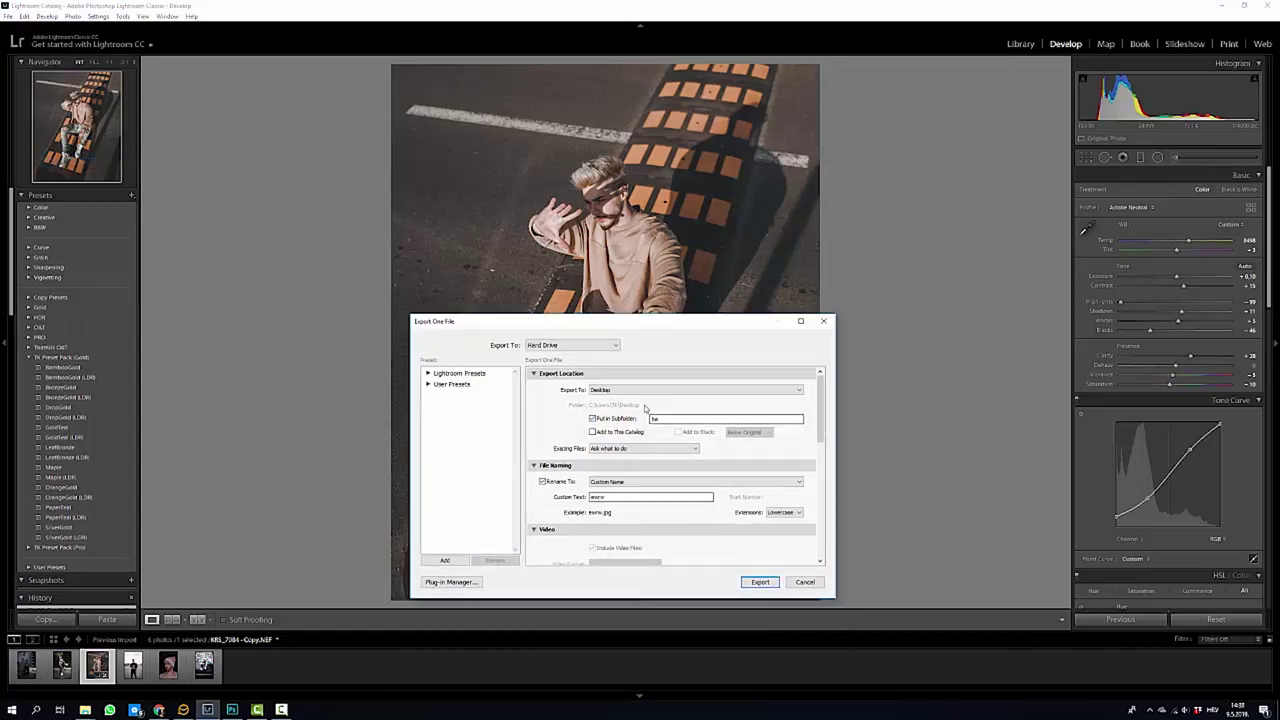
{"action": "left_click", "coordinate": [593, 419]}
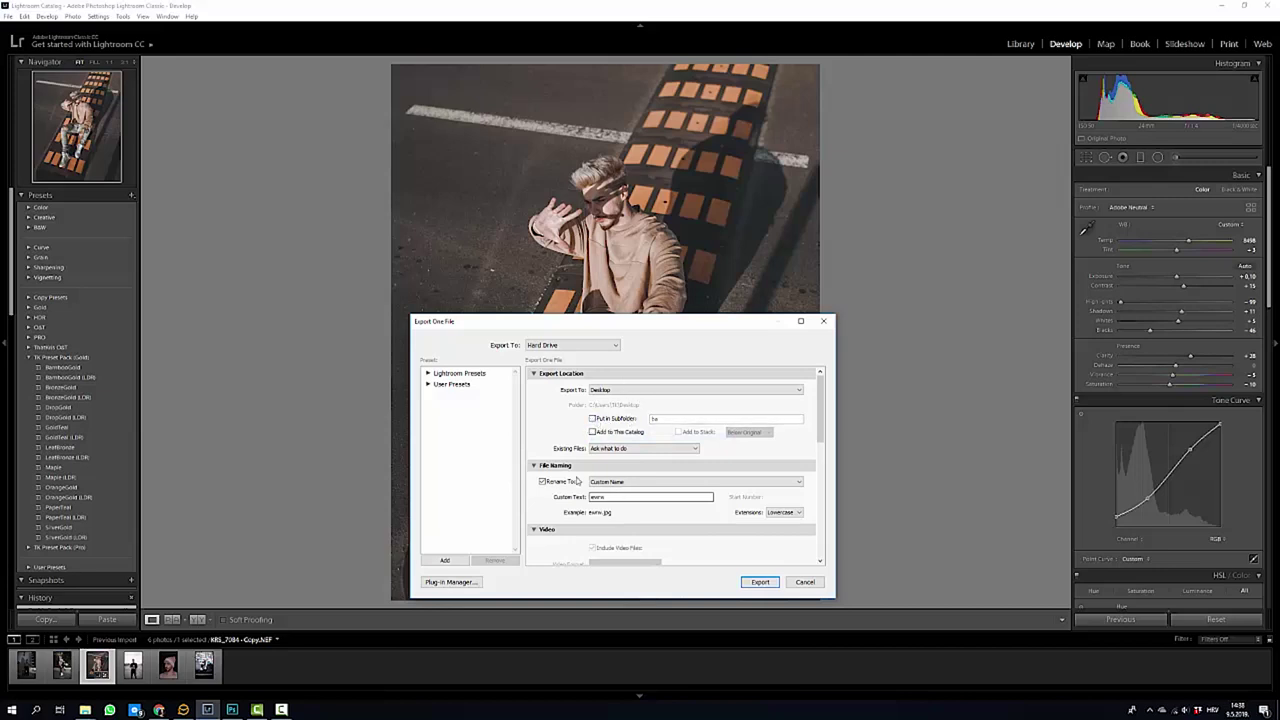
{"action": "left_click", "coordinate": [620, 485]}
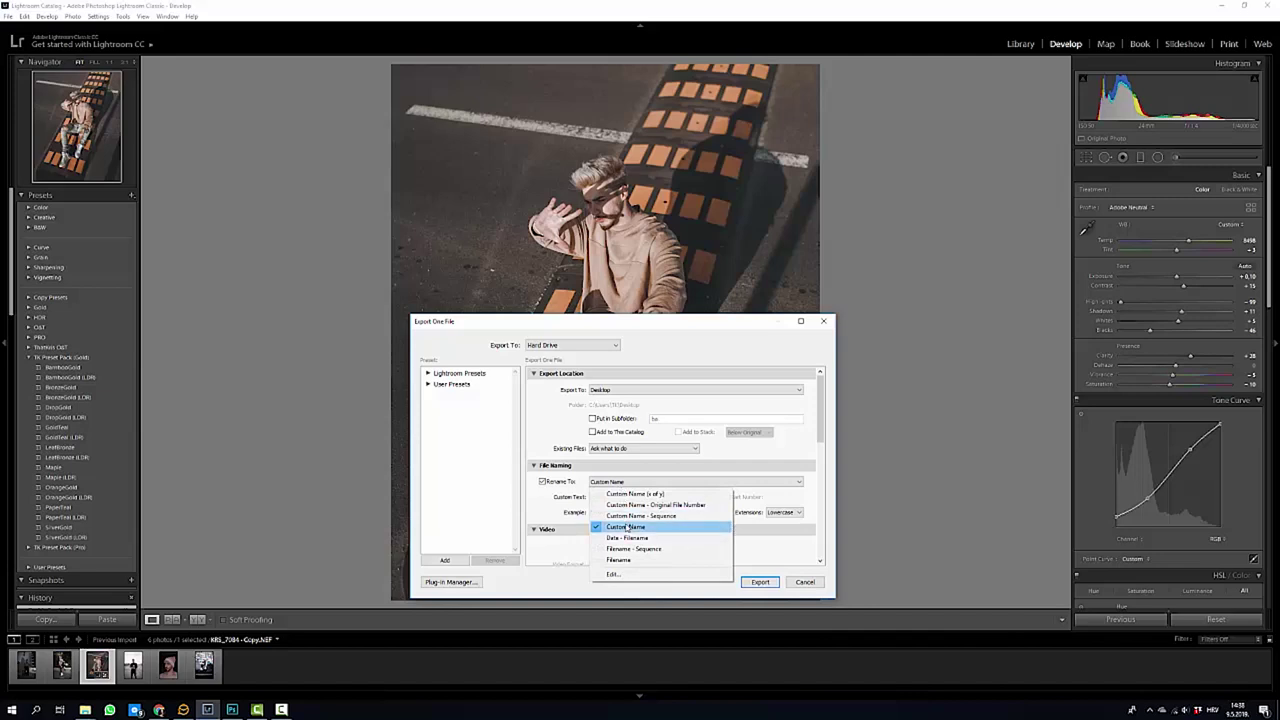
{"action": "left_click", "coordinate": [764, 500]}
{"action": "double_click", "coordinate": [632, 495]}
{"action": "type", "text": "1"}
{"action": "type", "text": "sjdbsaj"}
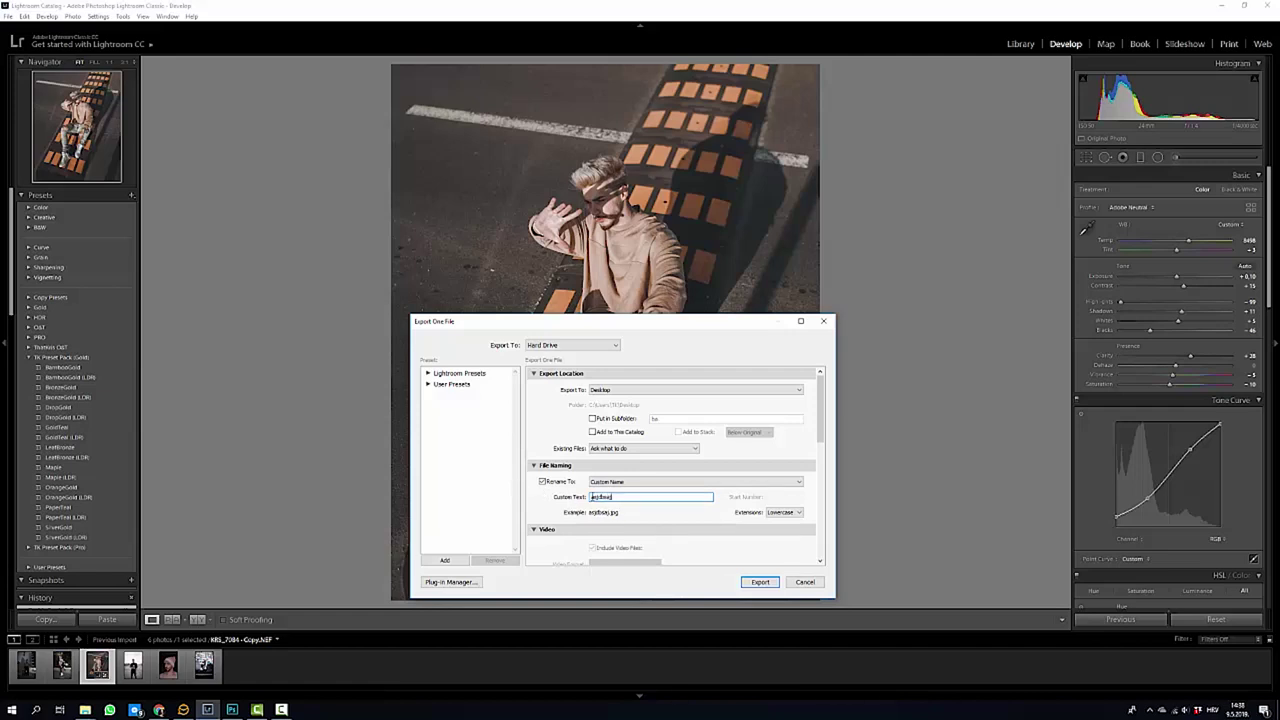
Choose to open the exported file in Adobe Photoshop CC 2018 and export the photo.
{"action": "scroll", "coordinate": [552, 509], "scroll_direction": "down", "scroll_amount": 10}
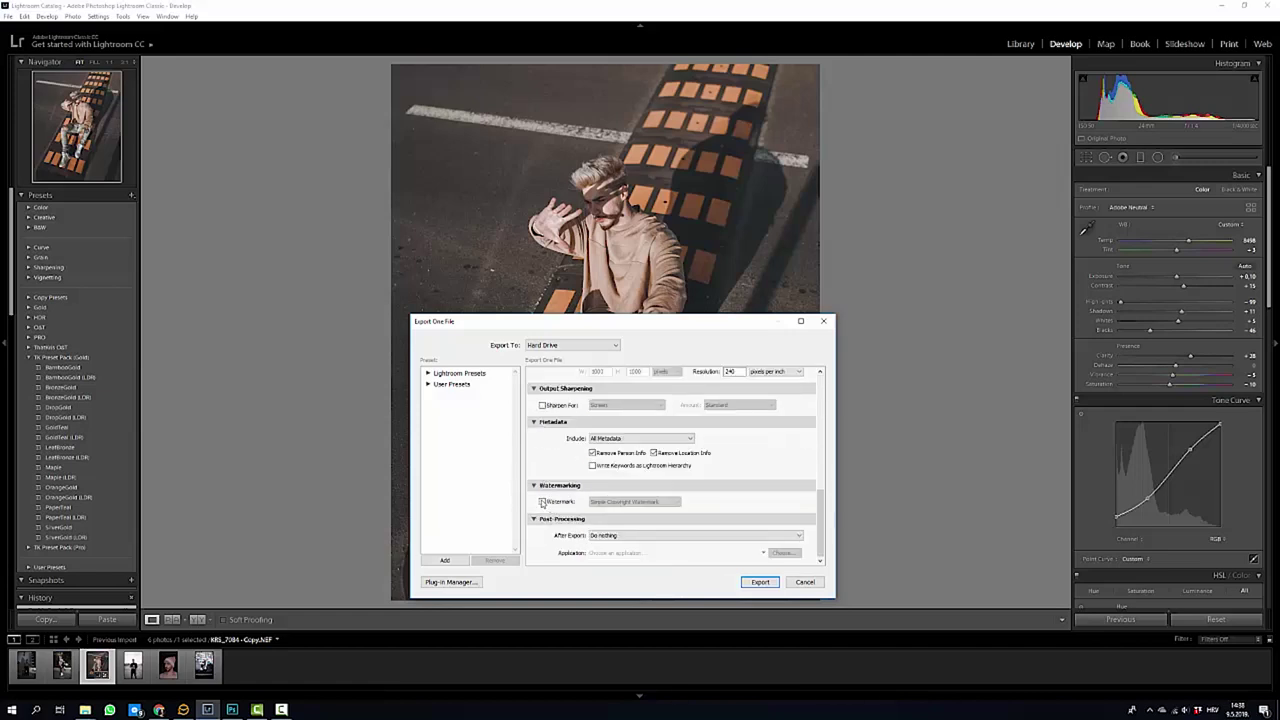
{"action": "left_click", "coordinate": [612, 537]}
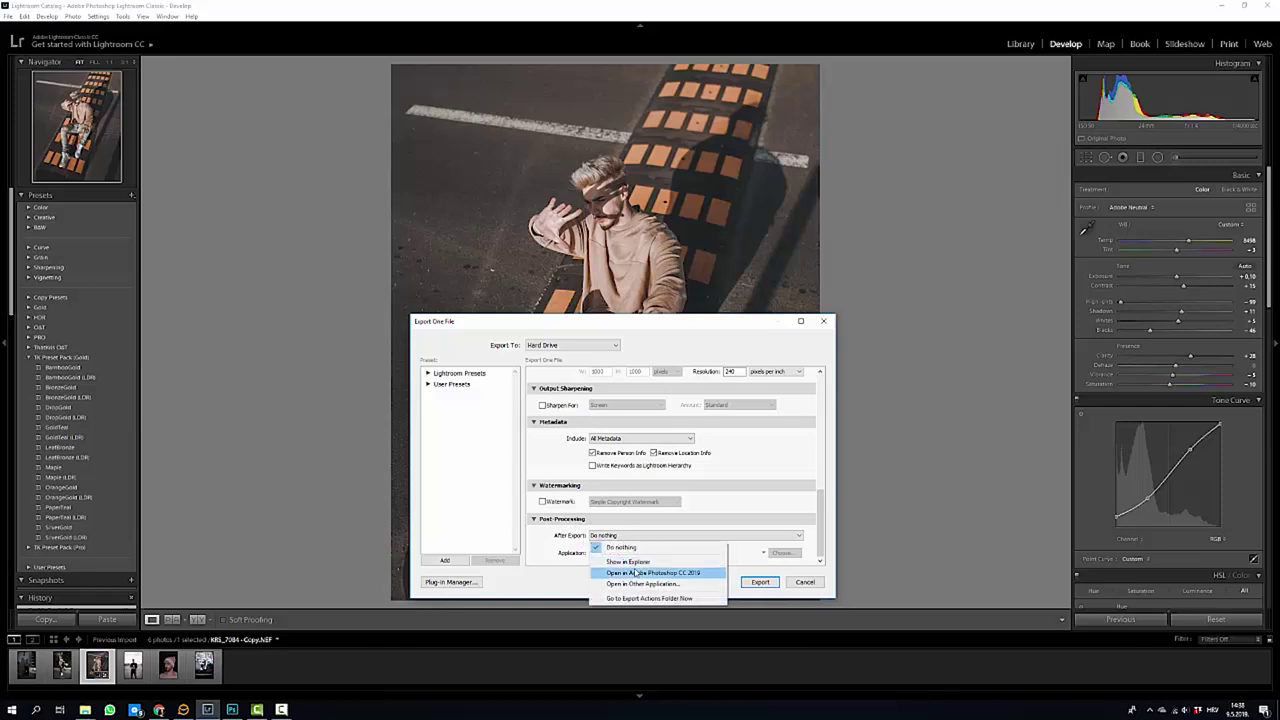
{"action": "left_click", "coordinate": [640, 574]}
{"action": "left_click", "coordinate": [760, 581]}
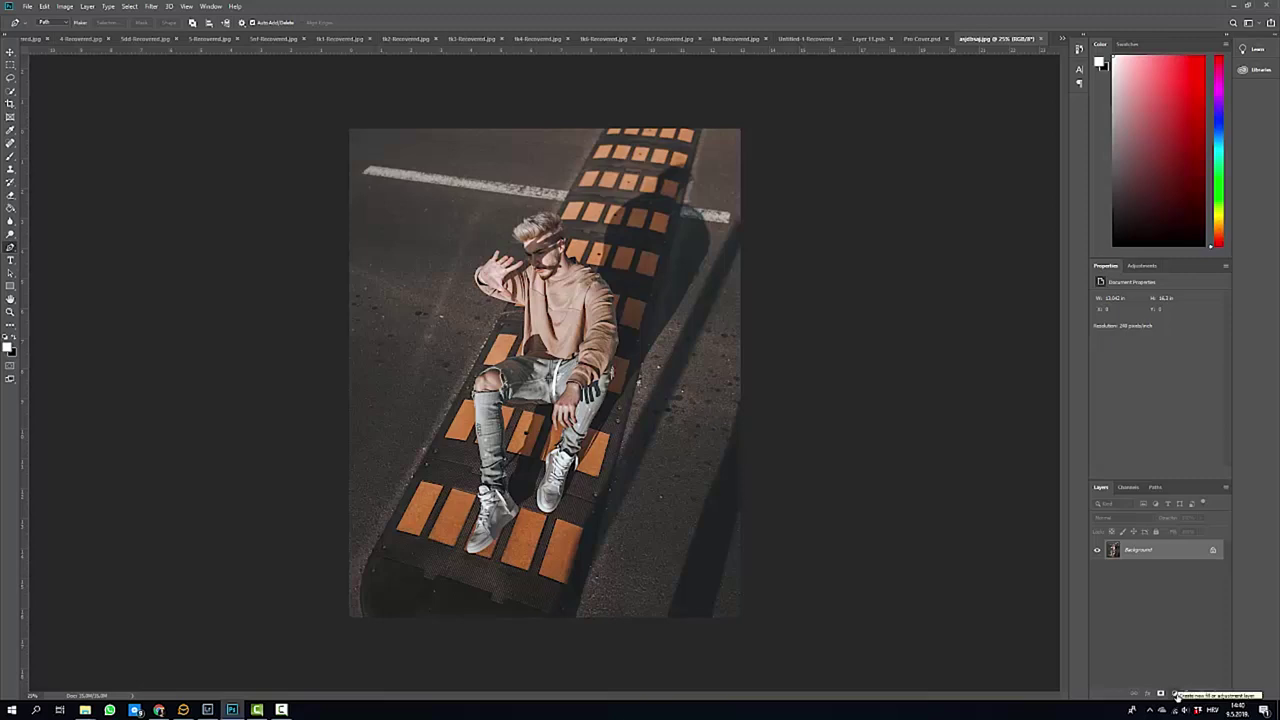
Add a Gradient Map adjustment layer in Photoshop above the photo, using the Black, White gradient preset.
{"action": "left_click", "coordinate": [1174, 697]}
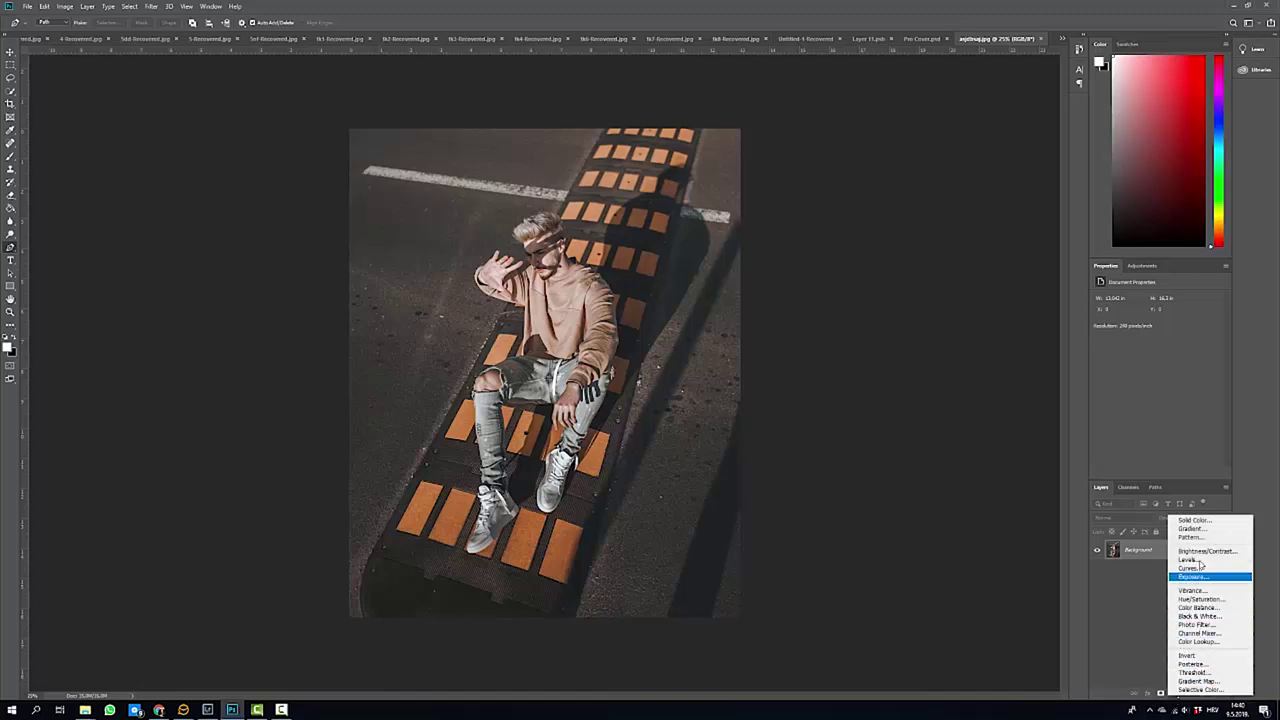
{"action": "left_click", "coordinate": [1205, 682]}
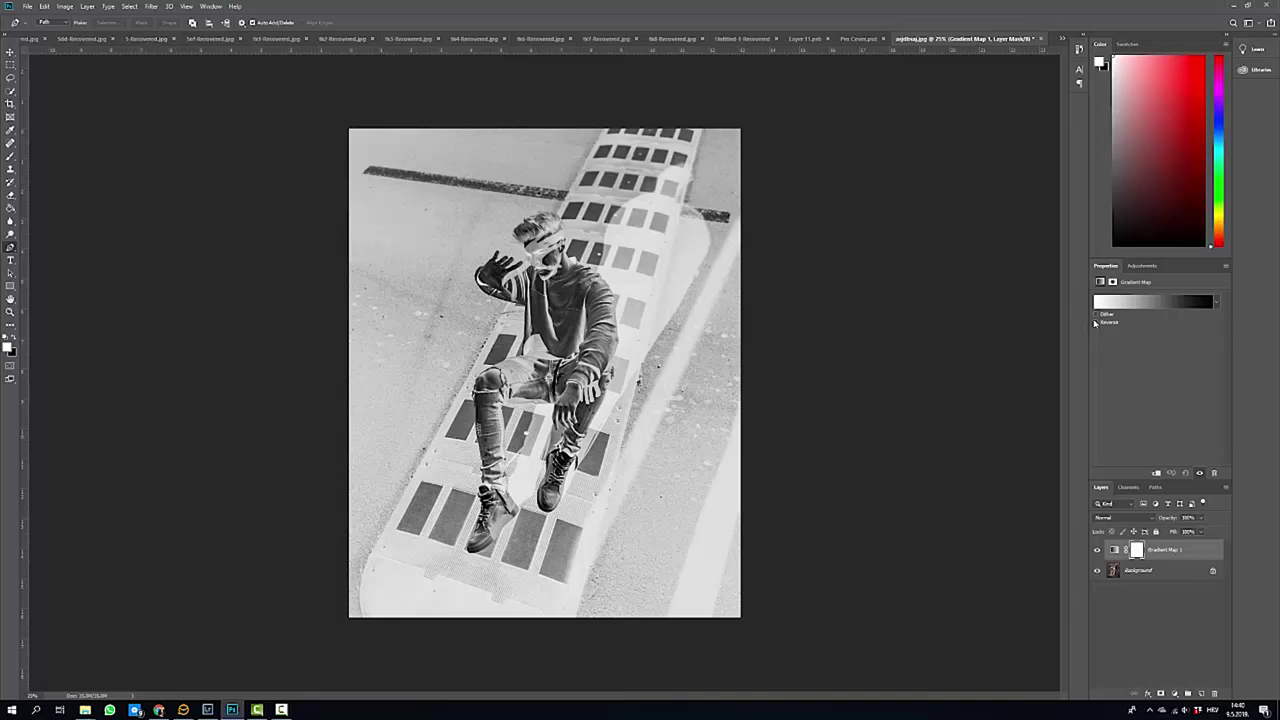
{"action": "left_click", "coordinate": [1160, 305]}
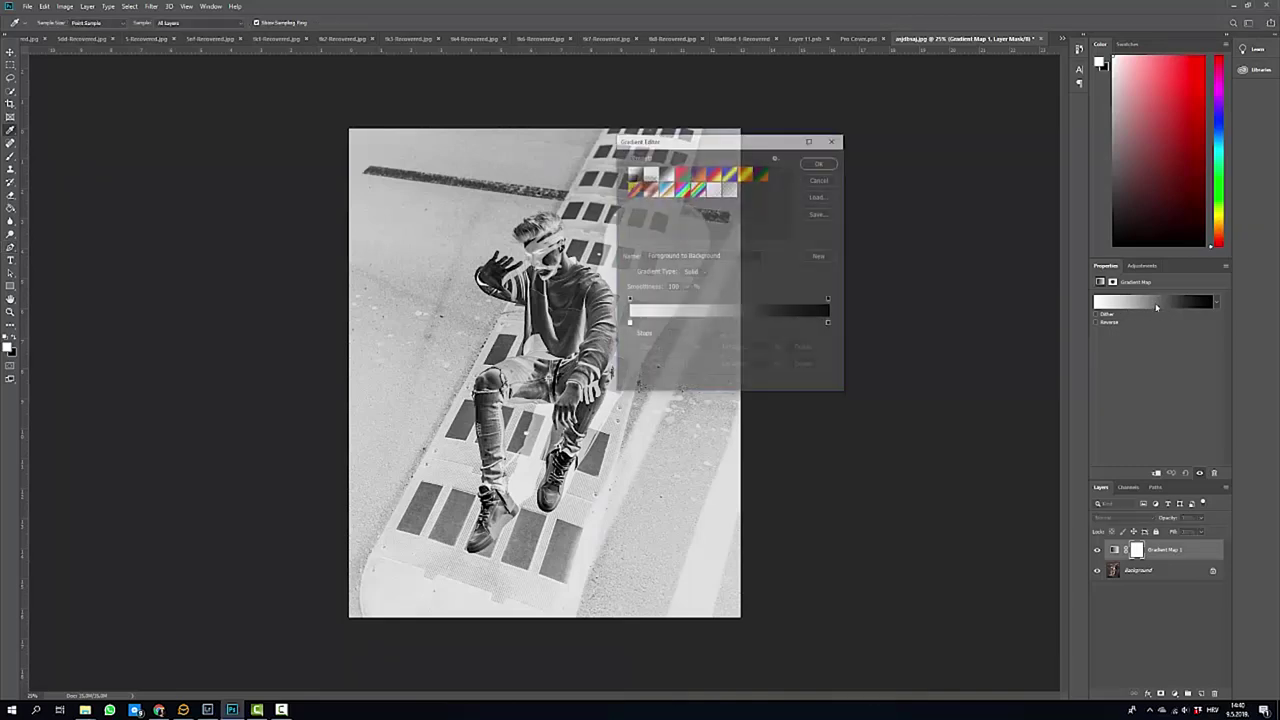
{"action": "left_click", "coordinate": [666, 174]}
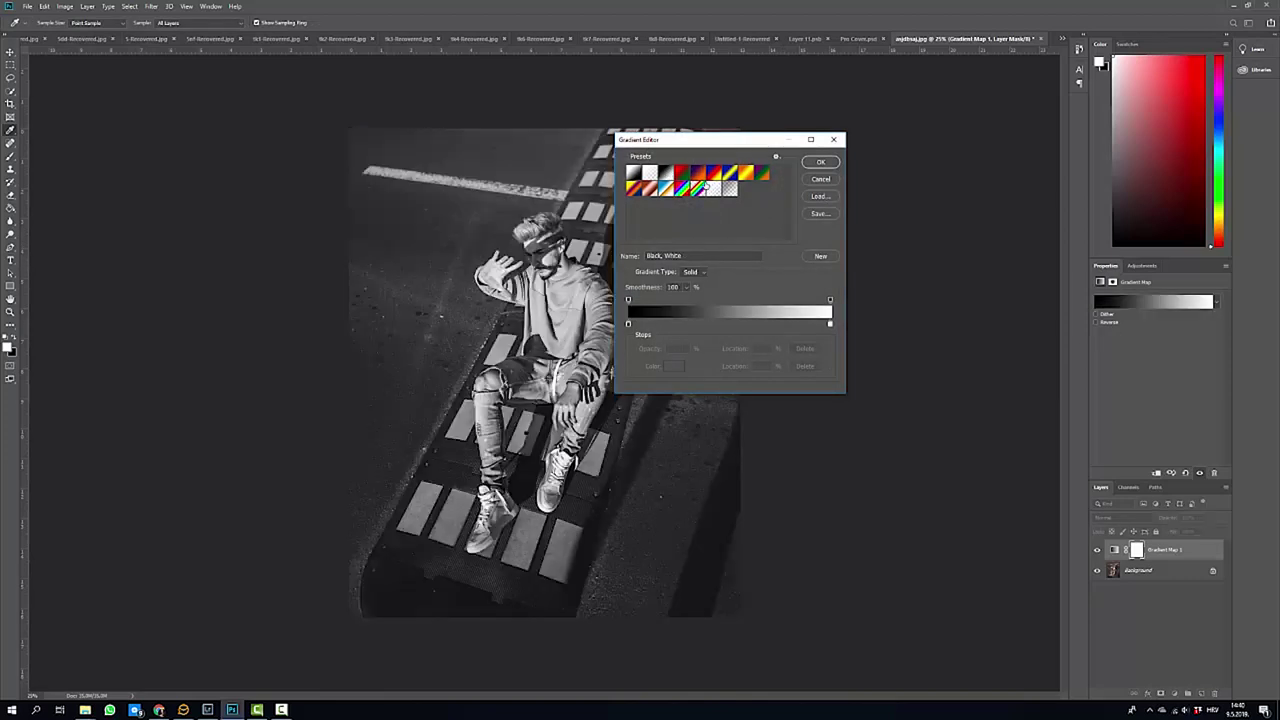
{"action": "left_click", "coordinate": [821, 163]}
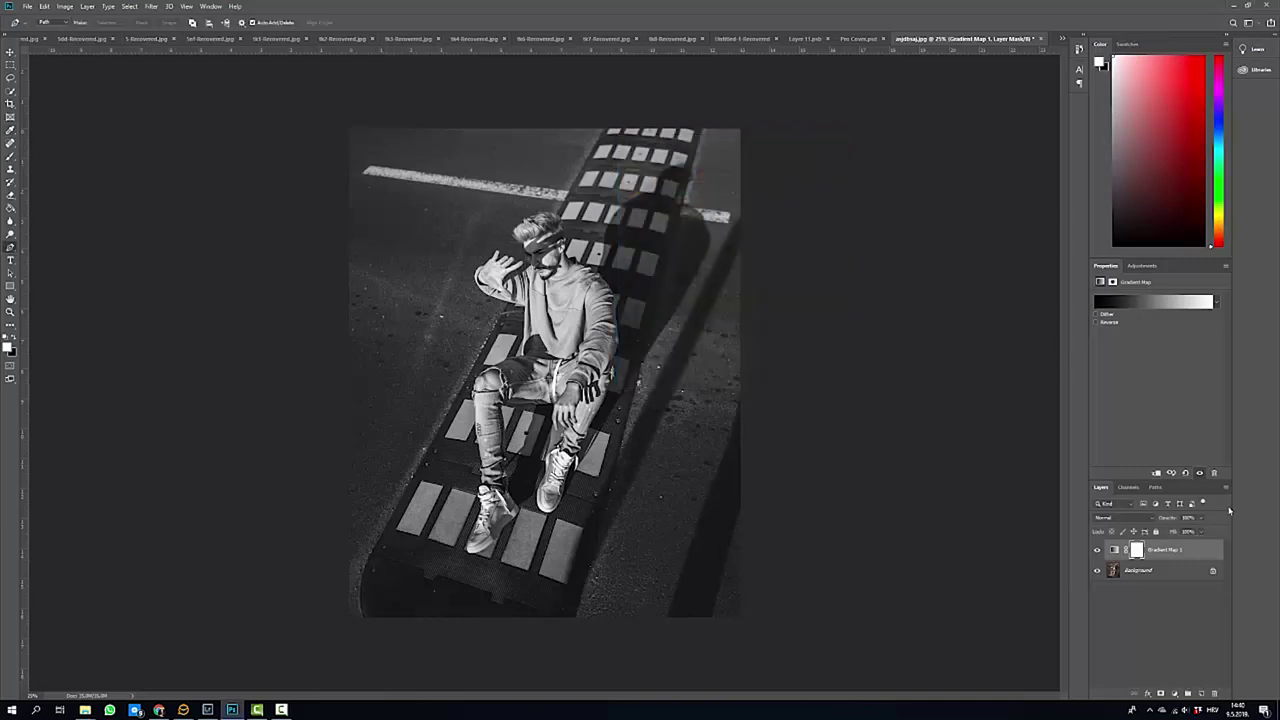
Set the Gradient Map layer's blend mode to Overlay and its opacity to about 20%.
{"action": "left_click", "coordinate": [1150, 518]}
{"action": "left_click", "coordinate": [1182, 575]}
{"action": "left_click", "coordinate": [1140, 570]}
{"action": "left_click", "coordinate": [1165, 551]}
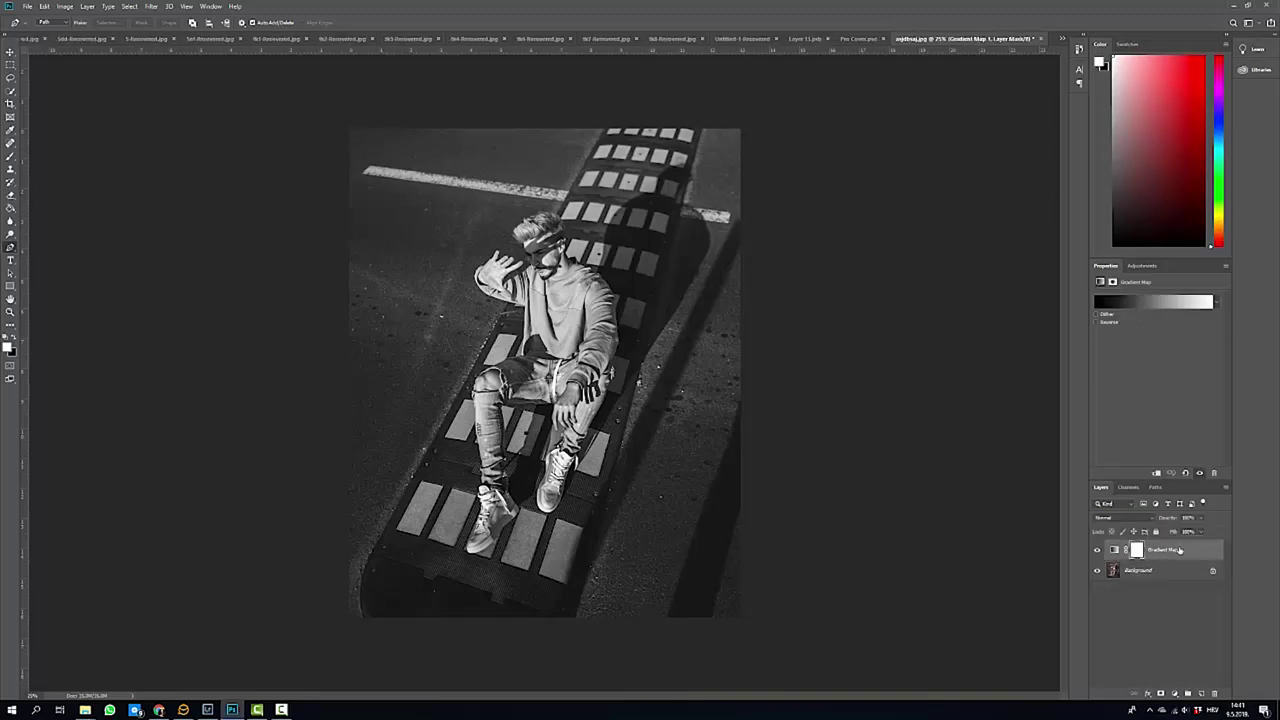
{"action": "left_click", "coordinate": [1134, 517]}
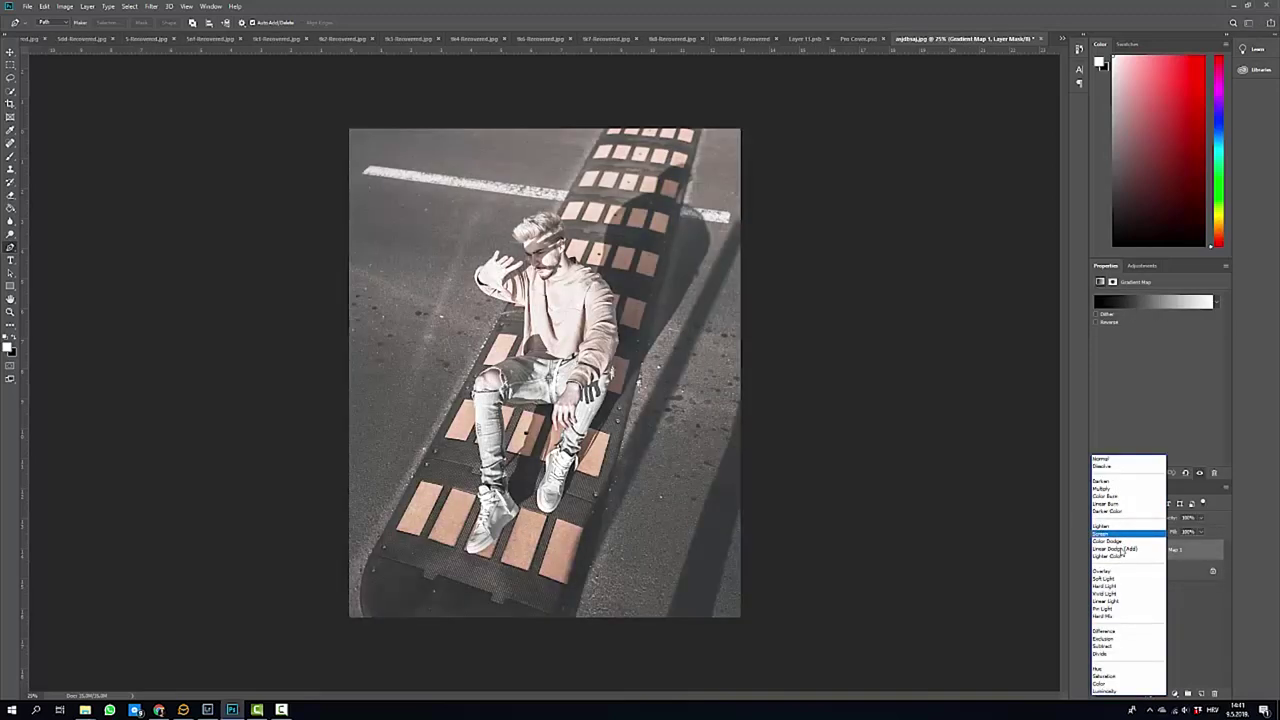
{"action": "left_click", "coordinate": [1110, 571]}
{"action": "left_click", "coordinate": [1200, 519]}
{"action": "left_click_drag", "start_coordinate": [1202, 532], "coordinate": [1157, 531]}
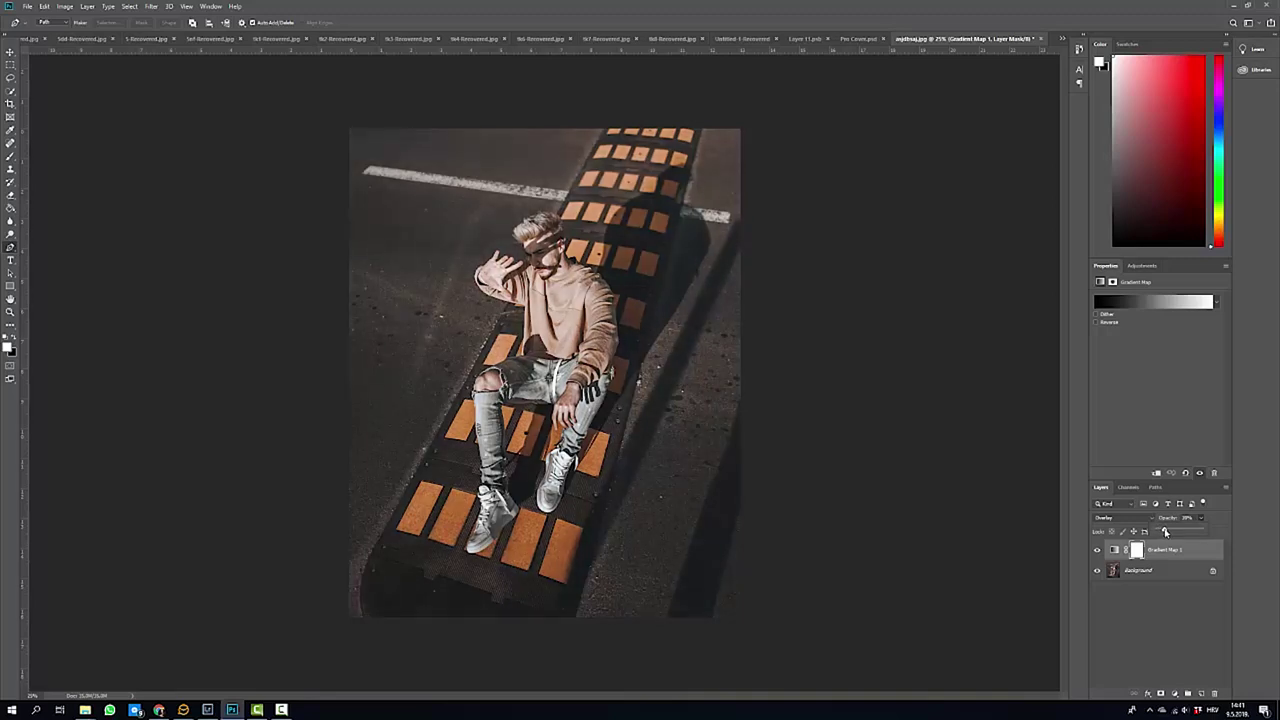
{"action": "left_click_drag", "start_coordinate": [1165, 532], "coordinate": [1188, 532]}
{"action": "left_click", "coordinate": [1202, 519]}
Toggle the Gradient Map layer's visibility repeatedly to compare the photo with and without the effect.
{"action": "left_click", "coordinate": [1165, 556], "text": "ctrl"}
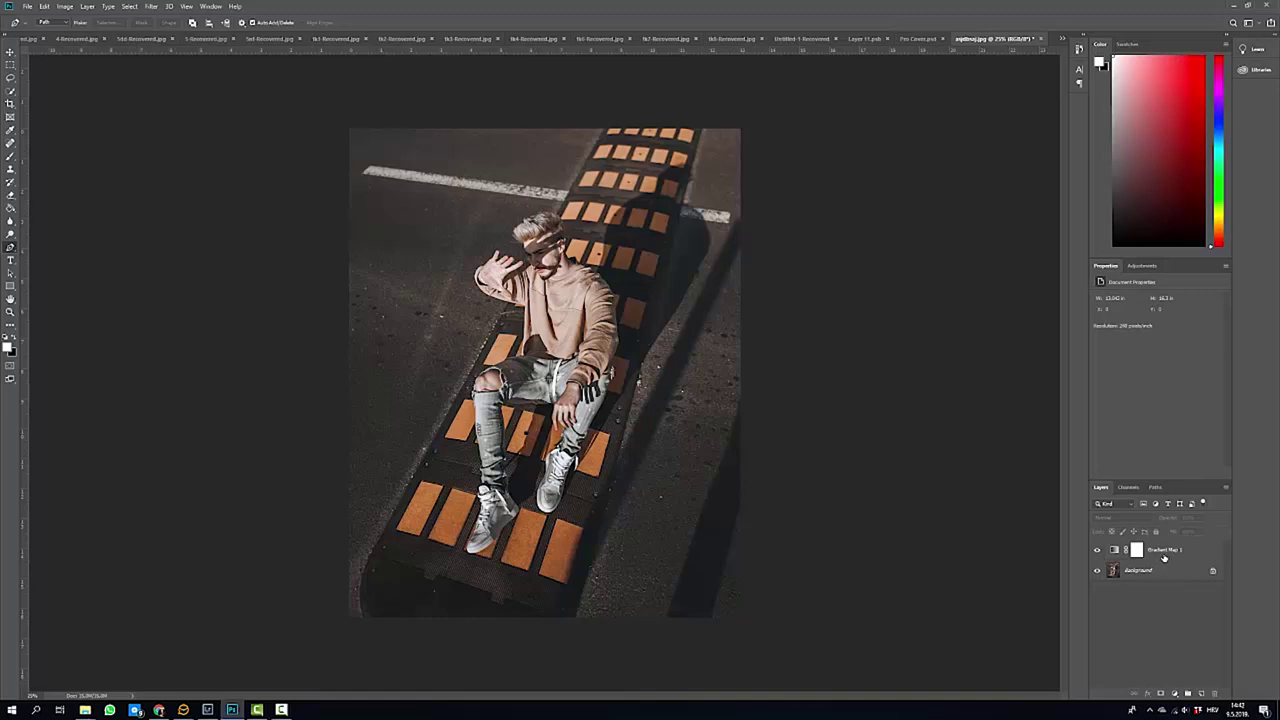
{"action": "left_click", "coordinate": [1097, 551]}
{"action": "left_click", "coordinate": [1097, 551]}
{"action": "left_click", "coordinate": [1097, 551]}
{"action": "left_click", "coordinate": [1097, 551]}
{"action": "left_click", "coordinate": [1097, 551]}
{"action": "left_click", "coordinate": [1097, 551]}
{"action": "left_click", "coordinate": [1097, 551]}
{"action": "left_click", "coordinate": [1097, 551]}
Duplicate the Gradient Map layer and set the copy to Normal blend mode with about 23% opacity.
{"action": "left_click", "coordinate": [1162, 551]}
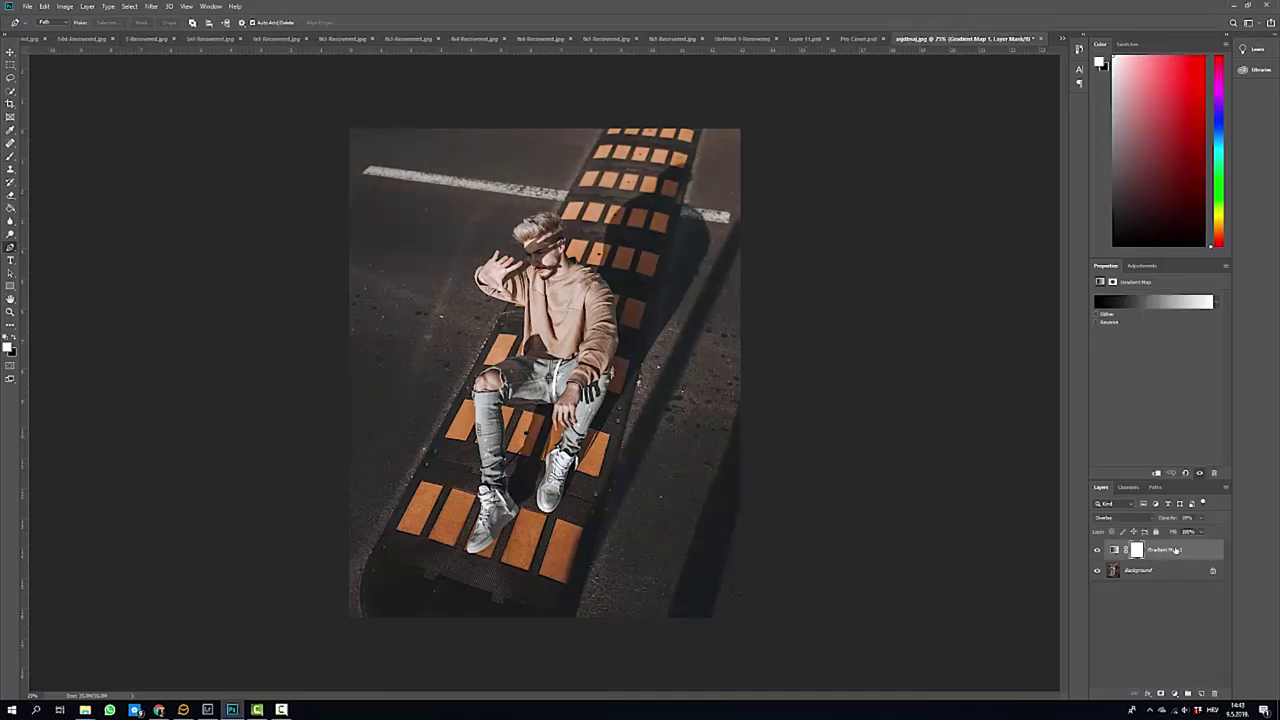
{"action": "left_click_drag", "start_coordinate": [1177, 553], "coordinate": [1200, 692]}
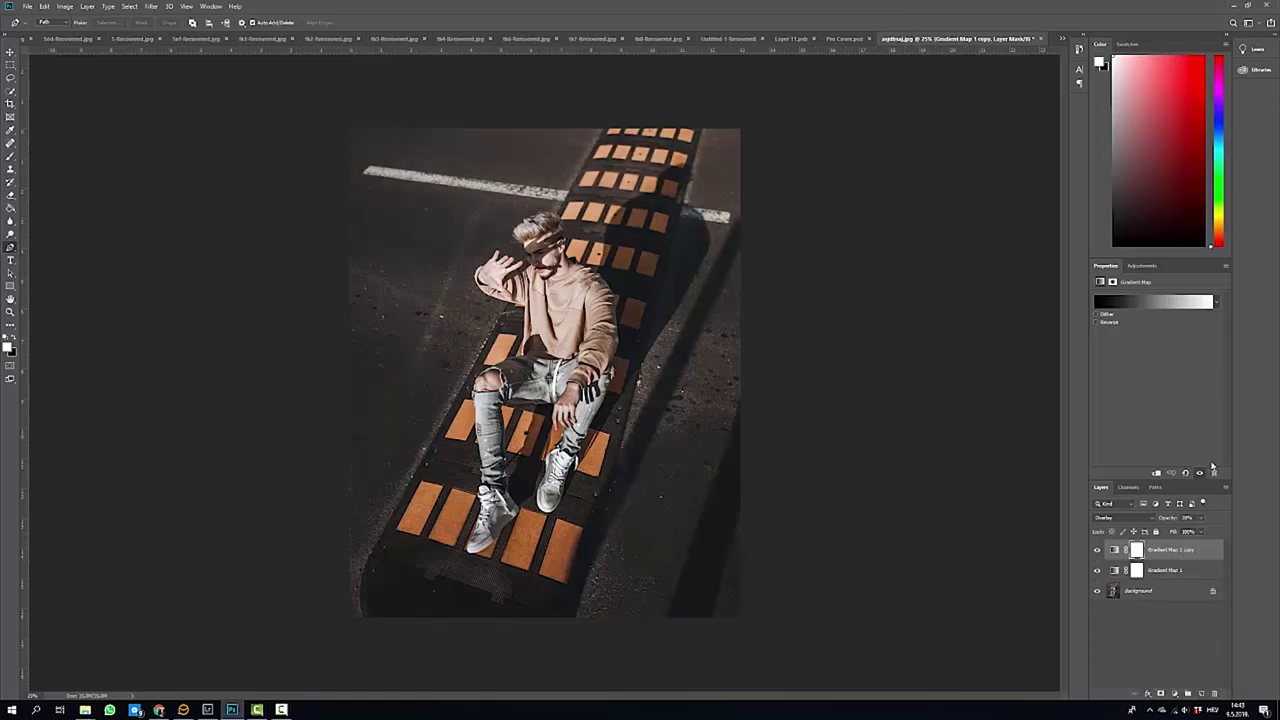
{"action": "left_click", "coordinate": [1133, 520]}
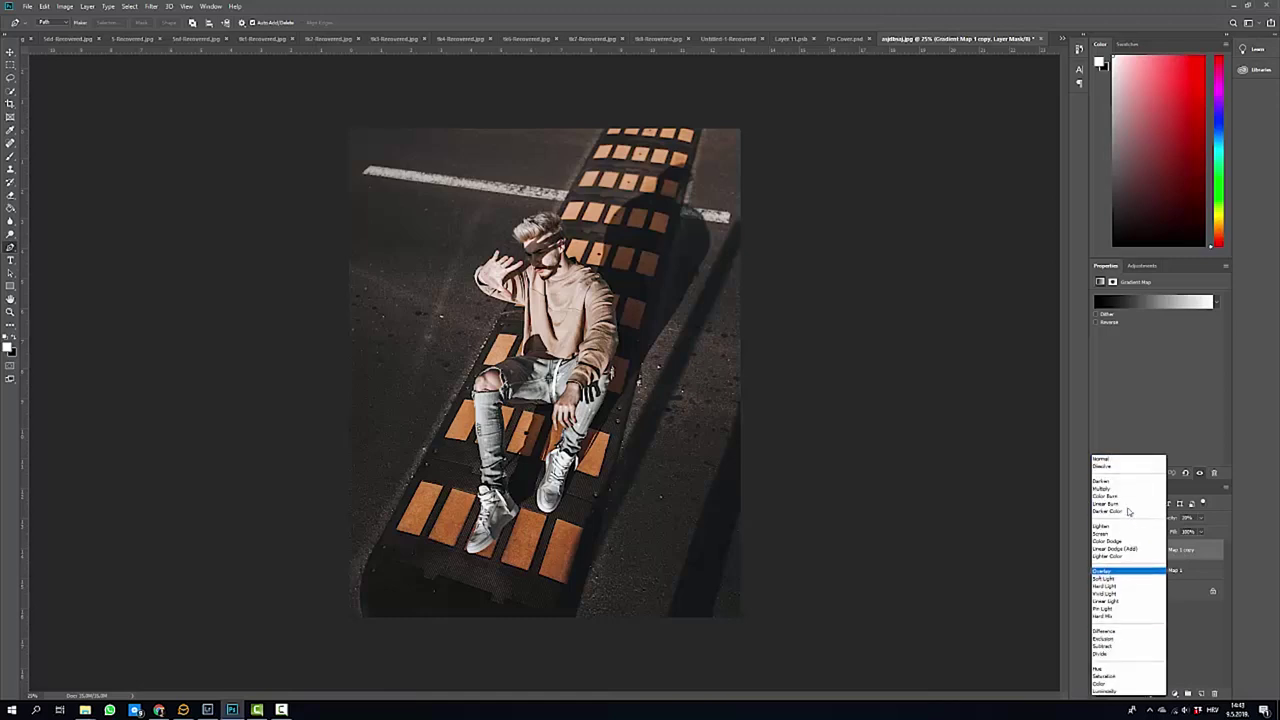
{"action": "left_click", "coordinate": [1110, 462]}
{"action": "left_click_drag", "start_coordinate": [1201, 517], "coordinate": [1190, 532]}
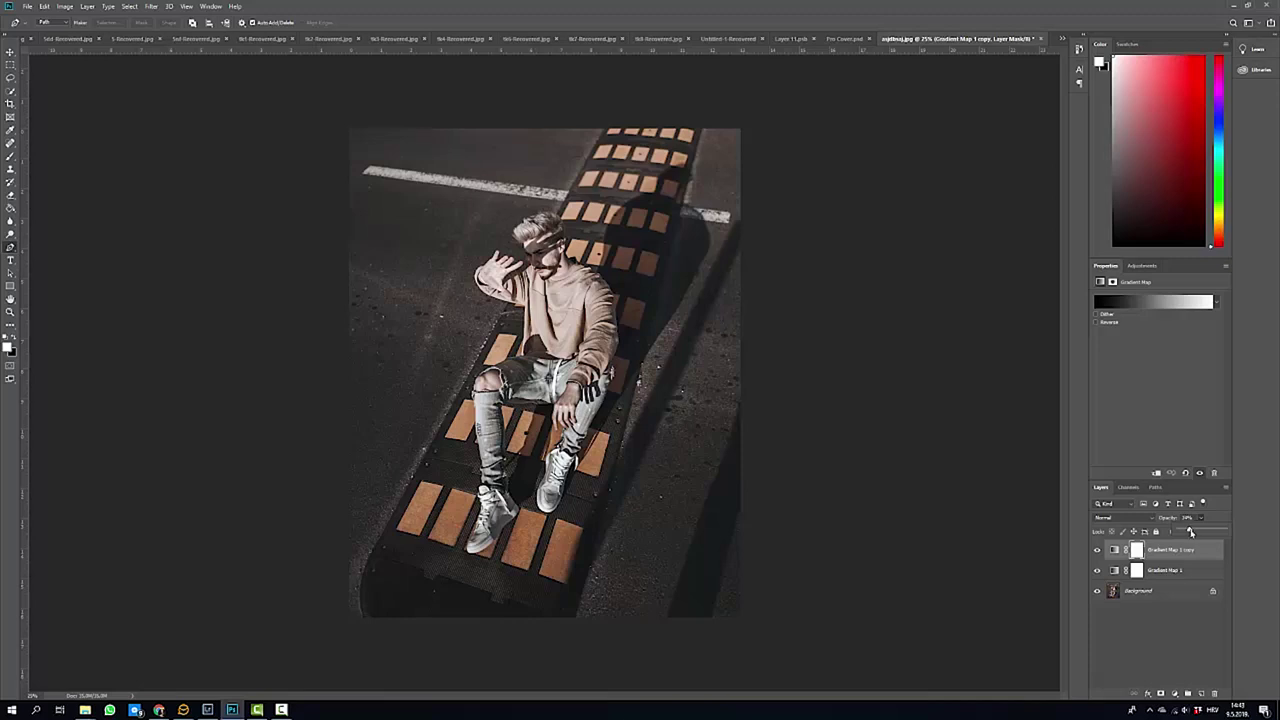
{"action": "left_click", "coordinate": [1178, 624]}
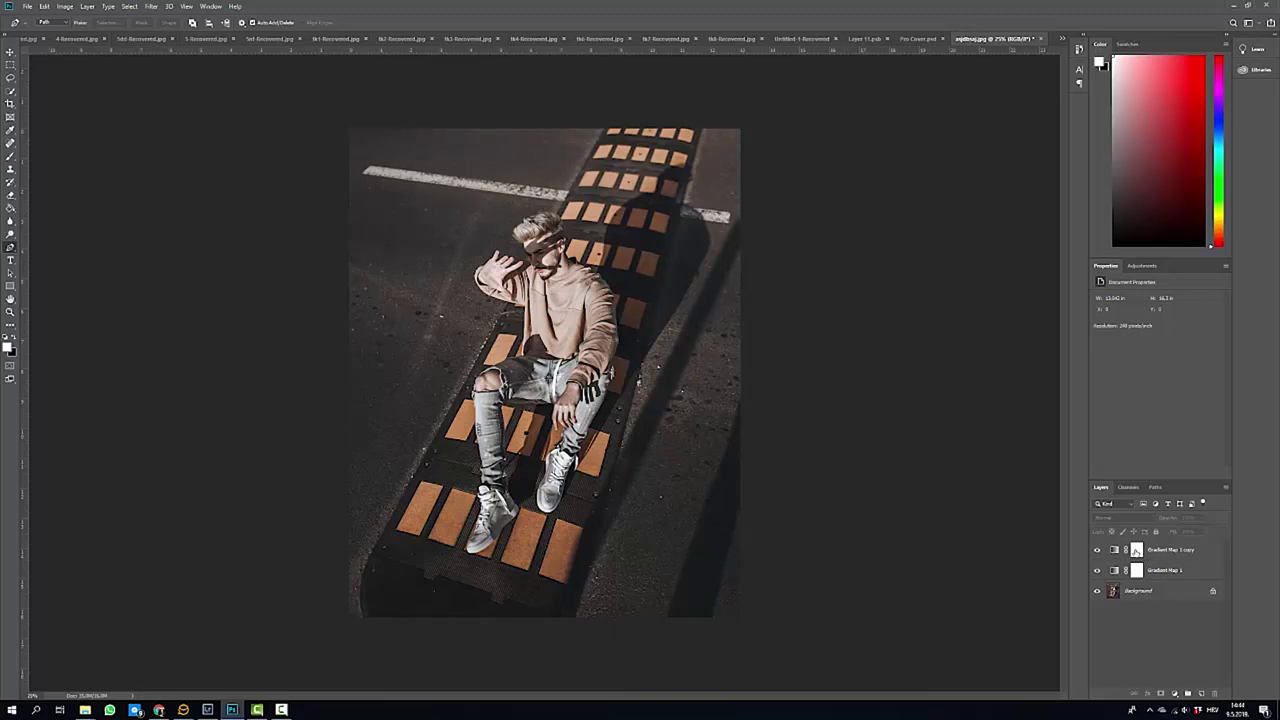
Select the layer mask of the upper Gradient Map copy and activate the Brush tool.
{"action": "left_click", "coordinate": [1136, 551]}
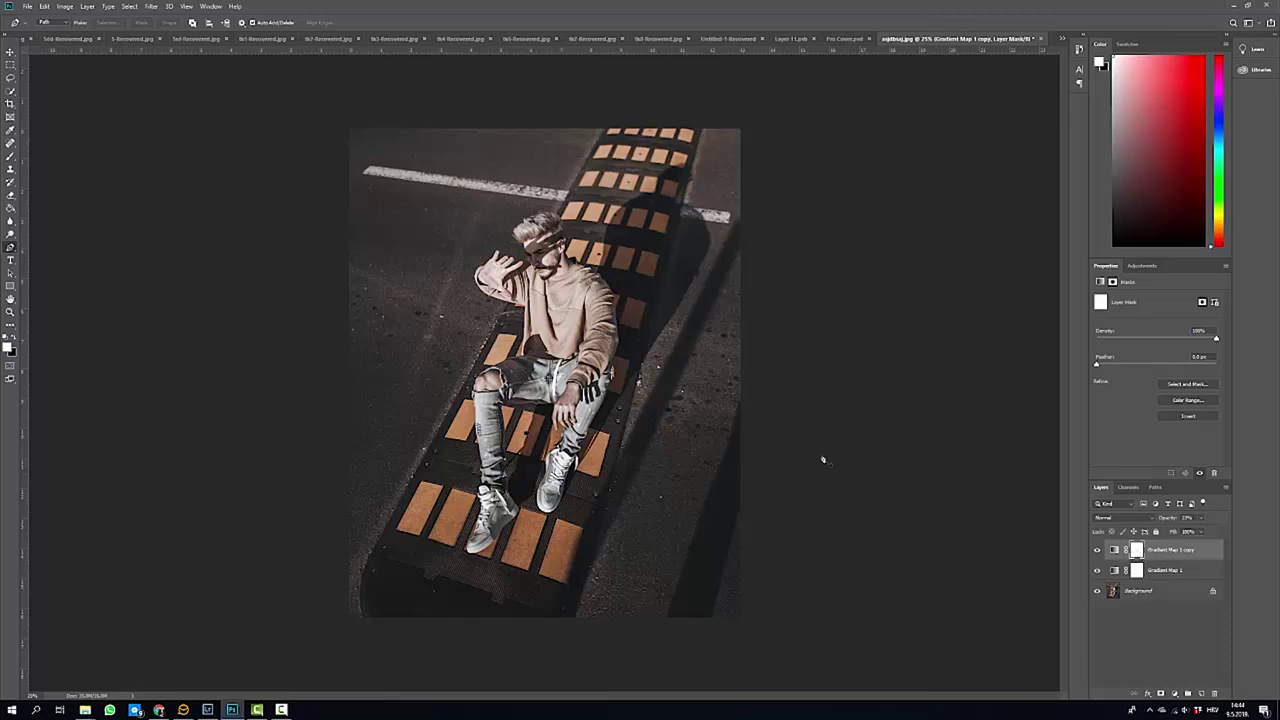
{"action": "left_click", "coordinate": [10, 158]}
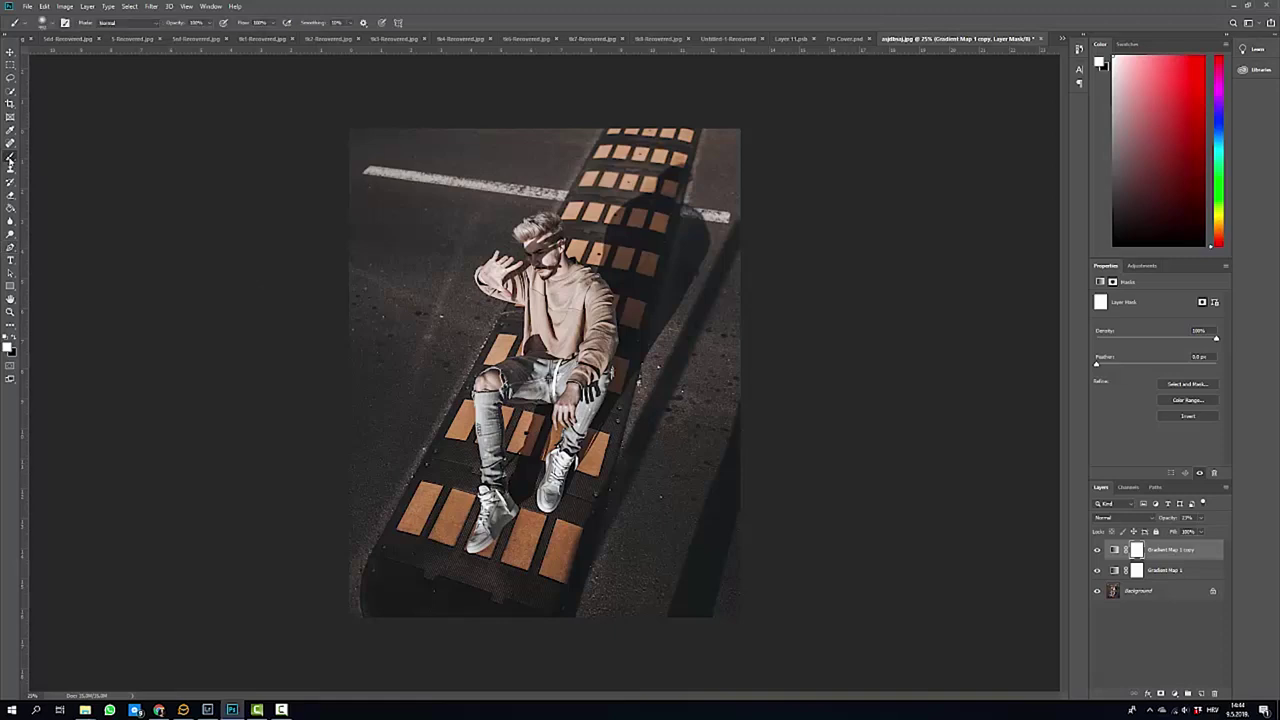
{"action": "right_click", "coordinate": [10, 158]}
{"action": "right_click", "coordinate": [10, 158]}
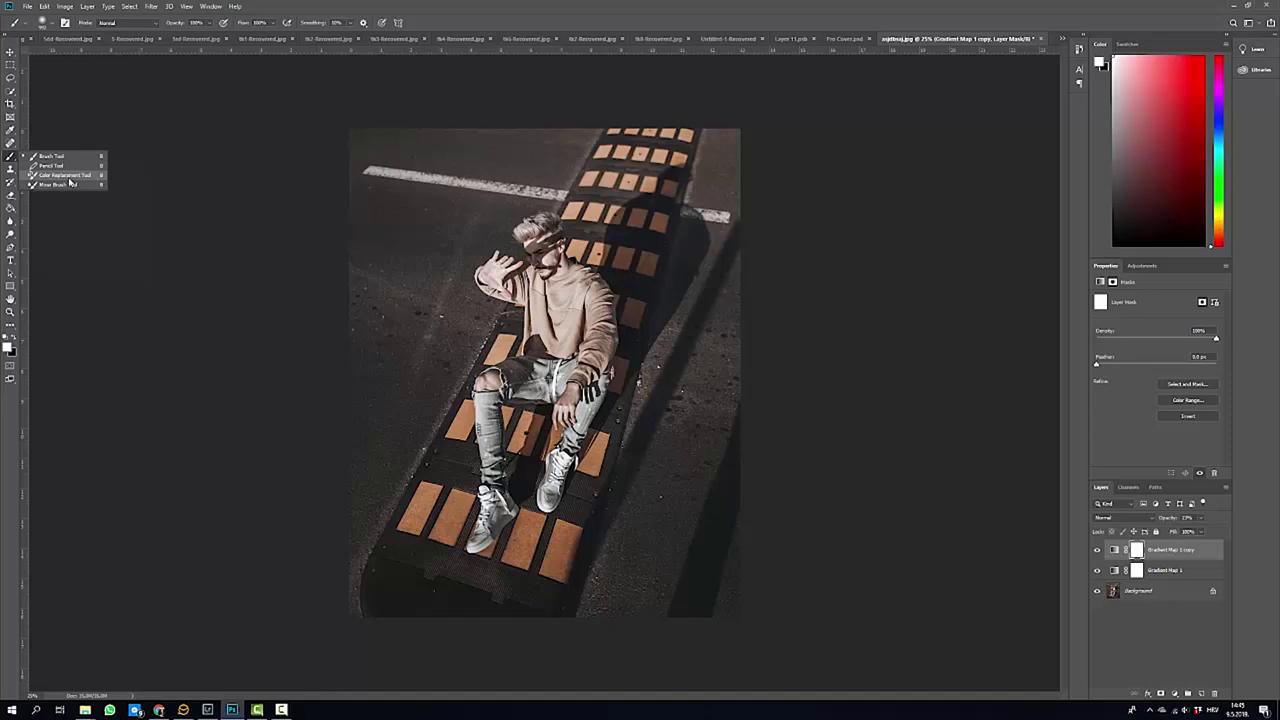
{"action": "left_click", "coordinate": [55, 157]}
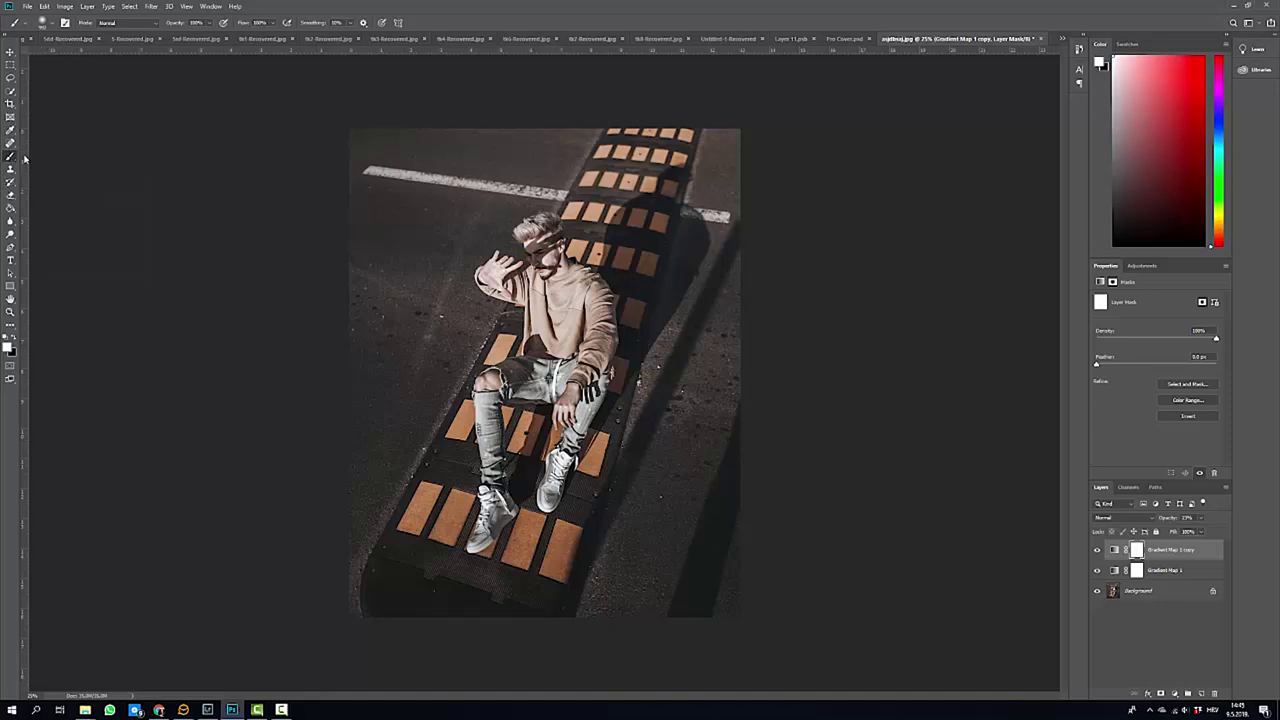
{"action": "right_click", "coordinate": [11, 157]}
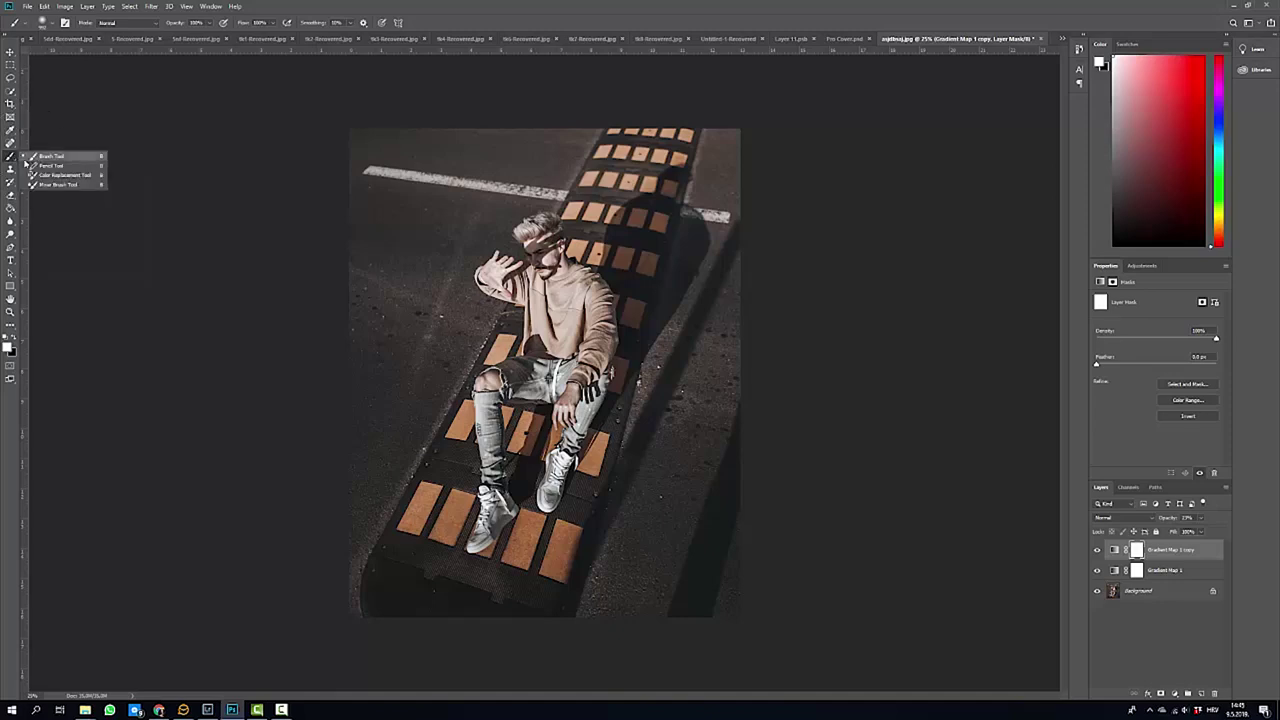
{"action": "left_click", "coordinate": [33, 158]}
Adjust the brush to a large soft tip with 0% hardness for painting on the layer mask.
{"action": "key", "text": "bracketleft"}
{"action": "key", "text": "bracketleft"}
{"action": "key", "text": "bracketleft"}
{"action": "key", "text": "bracketleft"}
{"action": "key", "text": "bracketleft"}
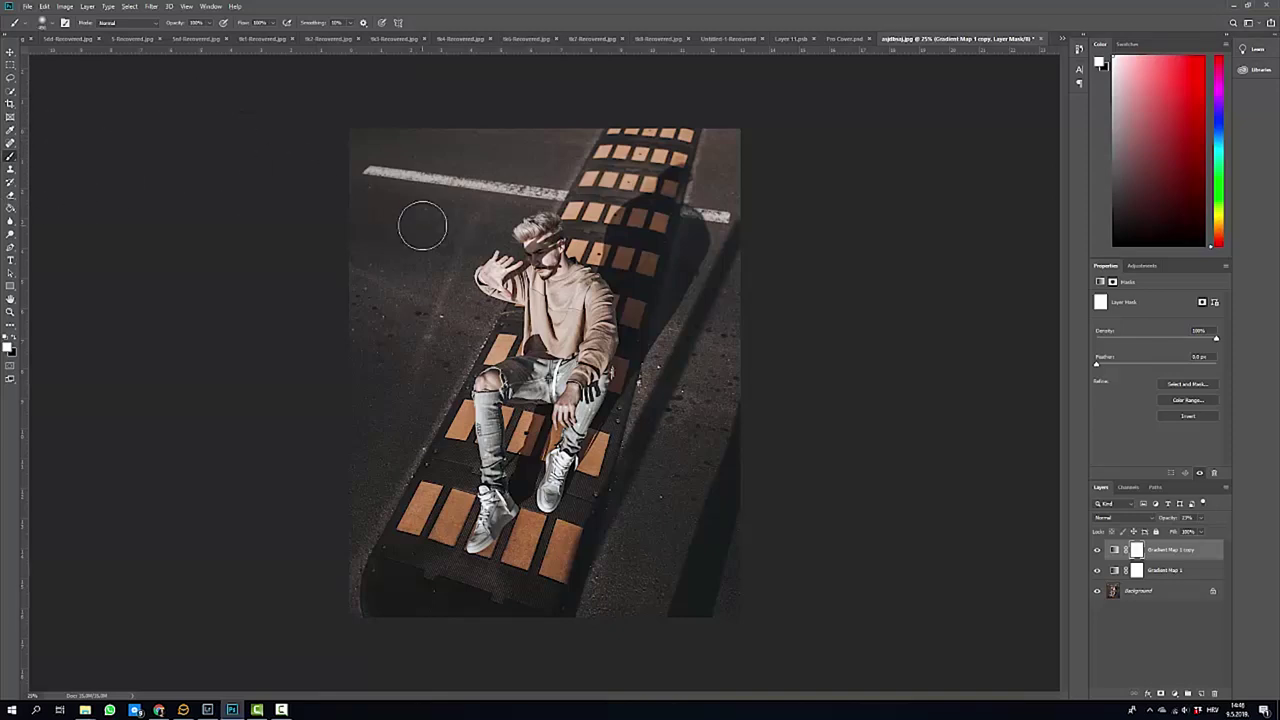
{"action": "right_click", "coordinate": [422, 226], "text": "alt"}
{"action": "mouse_move", "coordinate": [424, 226]}
{"action": "left_mouse_down"}
{"action": "mouse_move", "coordinate": [442, 252]}
{"action": "mouse_move", "coordinate": [403, 258]}
{"action": "mouse_move", "coordinate": [410, 240]}
{"action": "mouse_move", "coordinate": [395, 235]}
{"action": "left_mouse_up"}
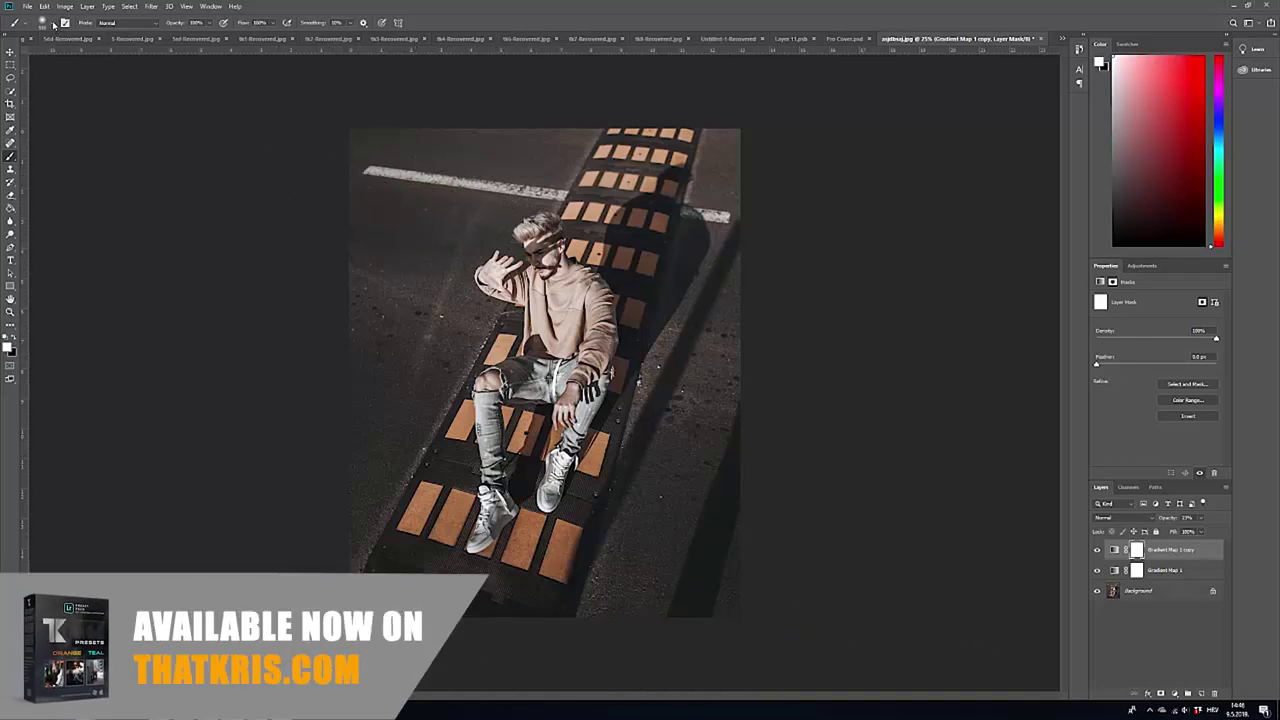
{"action": "left_click", "coordinate": [54, 25]}
{"action": "left_click", "coordinate": [56, 79]}
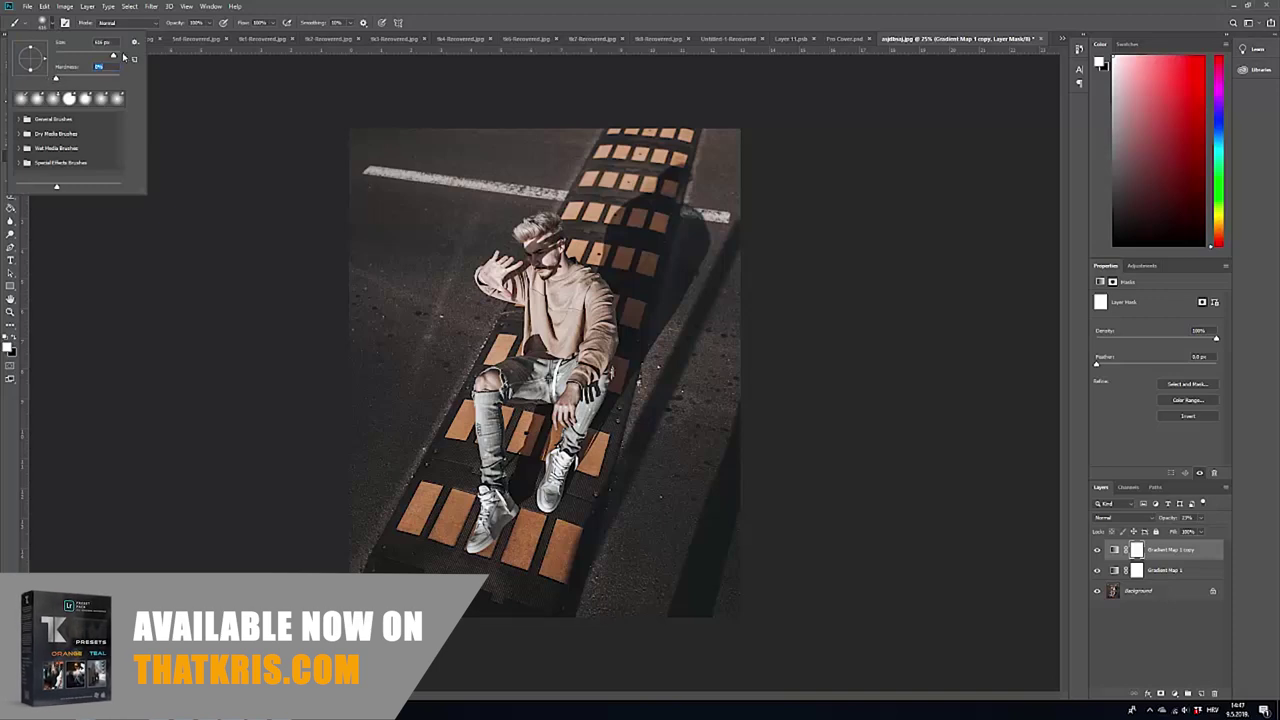
{"action": "key", "text": "Return"}
{"action": "mouse_move", "coordinate": [455, 223]}
{"action": "left_mouse_down"}
{"action": "mouse_move", "coordinate": [366, 232]}
{"action": "mouse_move", "coordinate": [503, 225]}
{"action": "mouse_move", "coordinate": [401, 234]}
{"action": "left_mouse_up"}
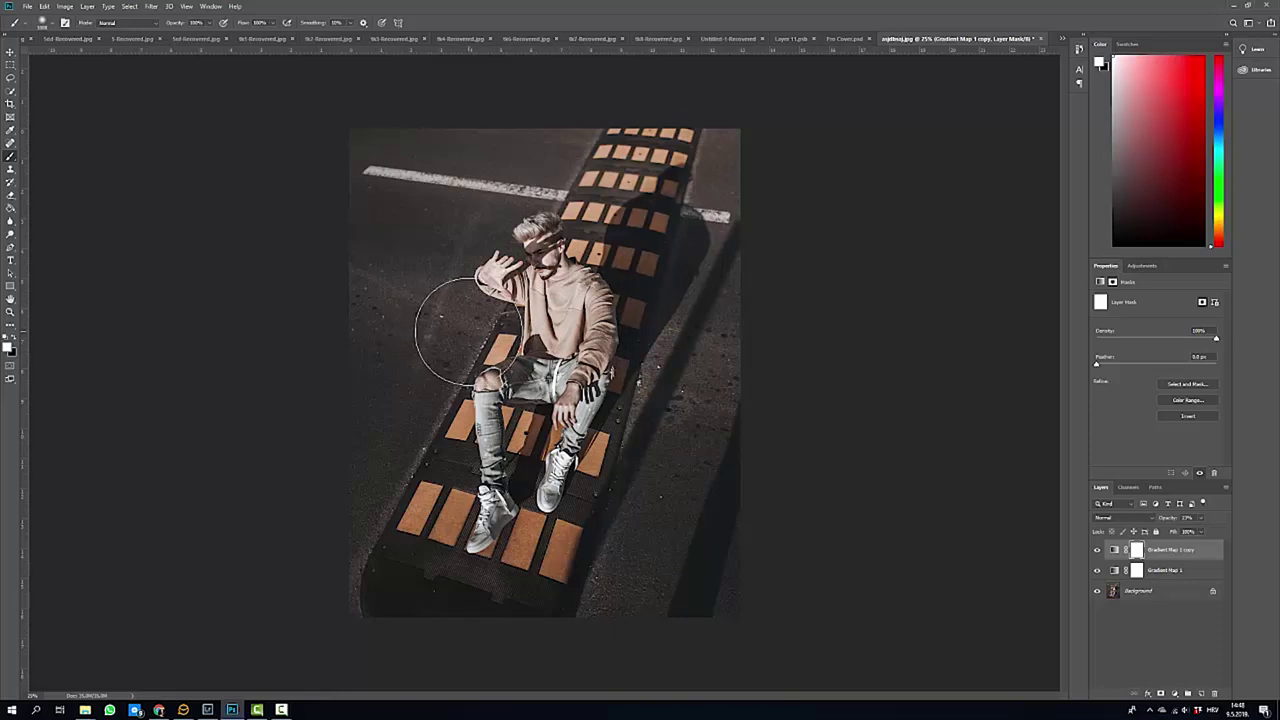
Set the foreground colour to black and paint over the man and the speed bump on the upper Gradient Map copy's mask.
{"action": "left_click", "coordinate": [13, 342]}
{"action": "left_click", "coordinate": [13, 342]}
{"action": "left_click", "coordinate": [13, 342]}
{"action": "left_click", "coordinate": [12, 350]}
{"action": "left_click", "coordinate": [12, 350]}
{"action": "left_click", "coordinate": [12, 350]}
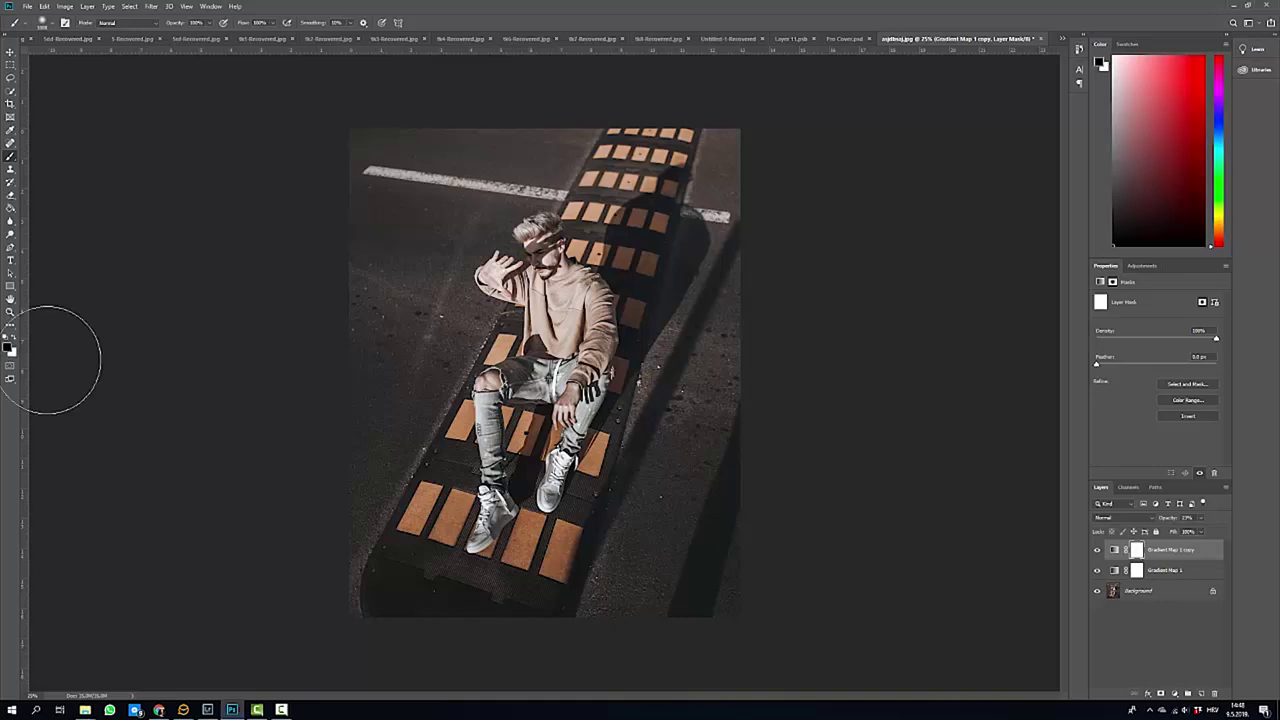
{"action": "right_click", "coordinate": [596, 272], "text": "alt"}
{"action": "mouse_move", "coordinate": [596, 272]}
{"action": "left_mouse_down"}
{"action": "mouse_move", "coordinate": [630, 272]}
{"action": "mouse_move", "coordinate": [605, 272]}
{"action": "mouse_move", "coordinate": [617, 272]}
{"action": "left_mouse_up"}
{"action": "left_click", "coordinate": [1137, 550]}
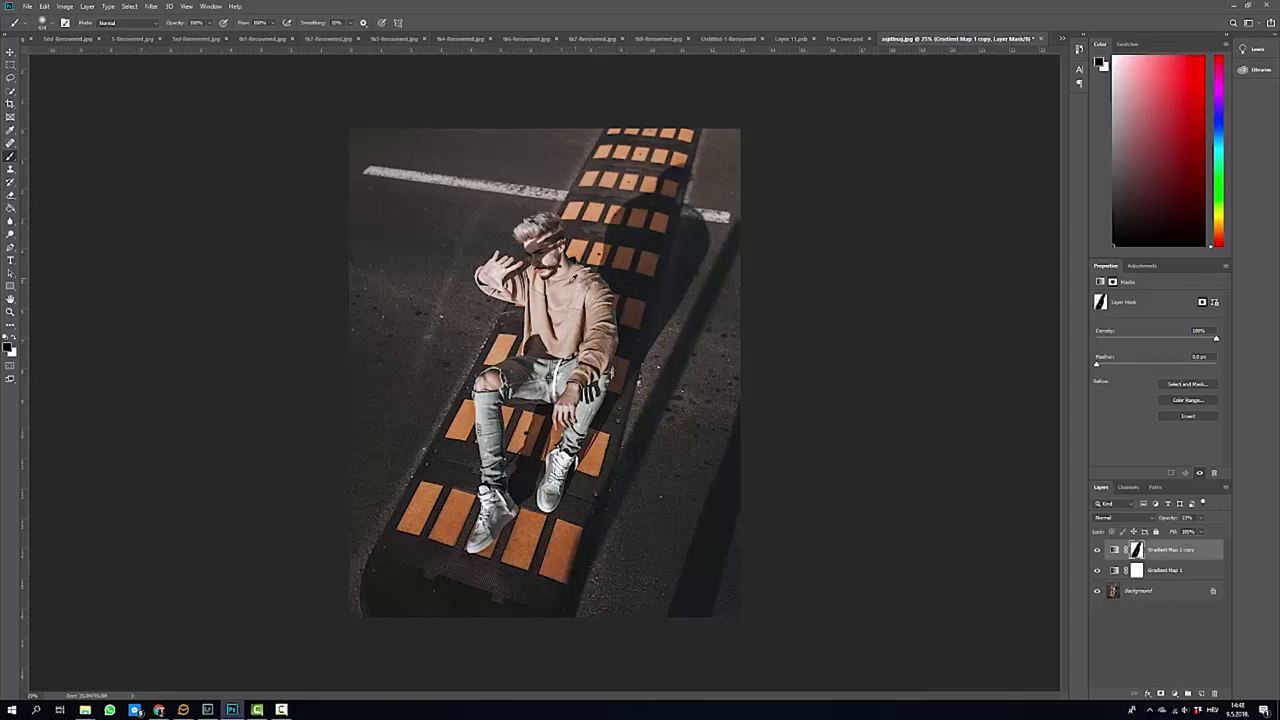
Refine the mask in black around the man's hair, face and raised hand using a smaller brush, and fit the photo on screen.
{"action": "scroll", "coordinate": [545, 272], "scroll_direction": "up", "scroll_amount": 5}
{"action": "left_click_drag", "start_coordinate": [486, 386], "coordinate": [482, 386]}
{"action": "mouse_move", "coordinate": [535, 280]}
{"action": "left_mouse_down"}
{"action": "mouse_move", "coordinate": [556, 340]}
{"action": "mouse_move", "coordinate": [601, 328]}
{"action": "mouse_move", "coordinate": [578, 278]}
{"action": "mouse_move", "coordinate": [549, 272]}
{"action": "mouse_move", "coordinate": [531, 302]}
{"action": "left_mouse_up"}
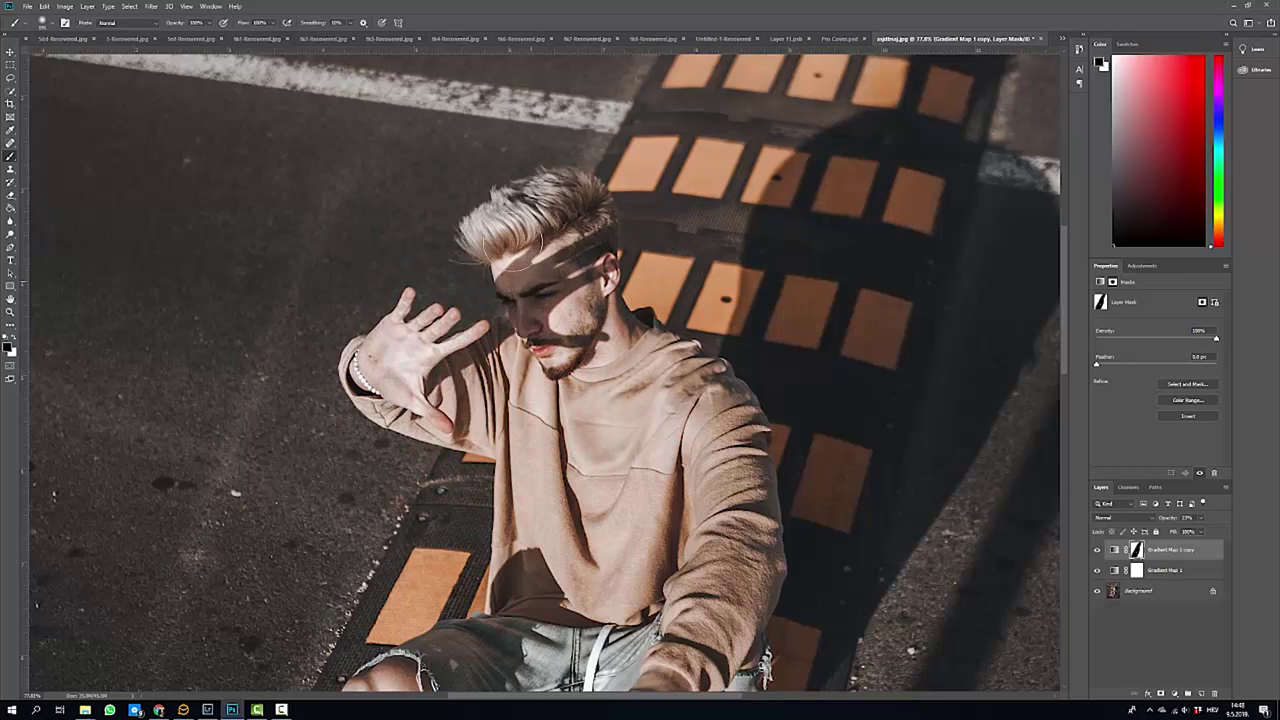
{"action": "mouse_move", "coordinate": [500, 232]}
{"action": "left_mouse_down"}
{"action": "mouse_move", "coordinate": [482, 235]}
{"action": "mouse_move", "coordinate": [545, 190]}
{"action": "left_mouse_up"}
{"action": "mouse_move", "coordinate": [390, 416]}
{"action": "left_mouse_down"}
{"action": "mouse_move", "coordinate": [355, 353]}
{"action": "mouse_move", "coordinate": [409, 353]}
{"action": "mouse_move", "coordinate": [426, 367]}
{"action": "mouse_move", "coordinate": [414, 352]}
{"action": "mouse_move", "coordinate": [447, 338]}
{"action": "left_mouse_up"}
{"action": "right_click", "coordinate": [445, 322], "text": "alt"}
{"action": "key", "text": "ctrl+0"}
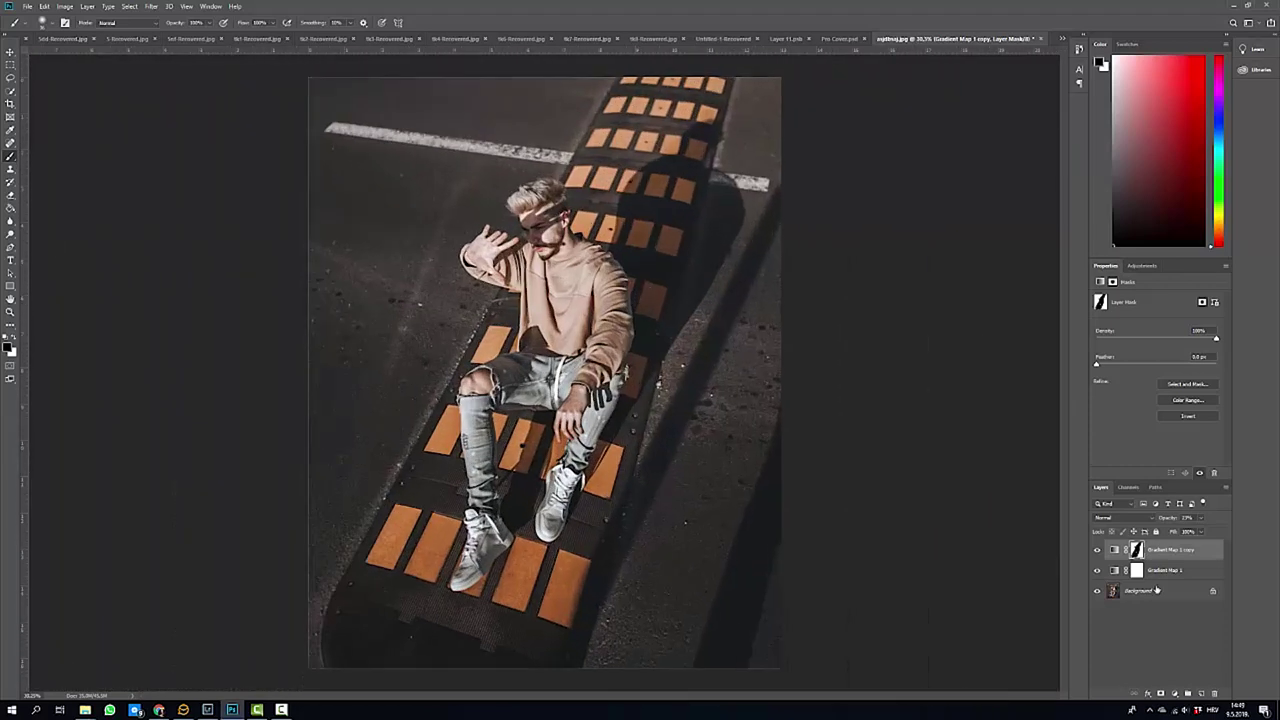
Toggle the visibility of the Background and the masked Gradient Map copy to compare the photo with and without the effect.
{"action": "left_click", "coordinate": [1097, 591]}
{"action": "left_click", "coordinate": [1097, 591]}
{"action": "left_click", "coordinate": [1097, 551]}
{"action": "left_click", "coordinate": [1097, 551]}
{"action": "left_click", "coordinate": [1097, 551]}
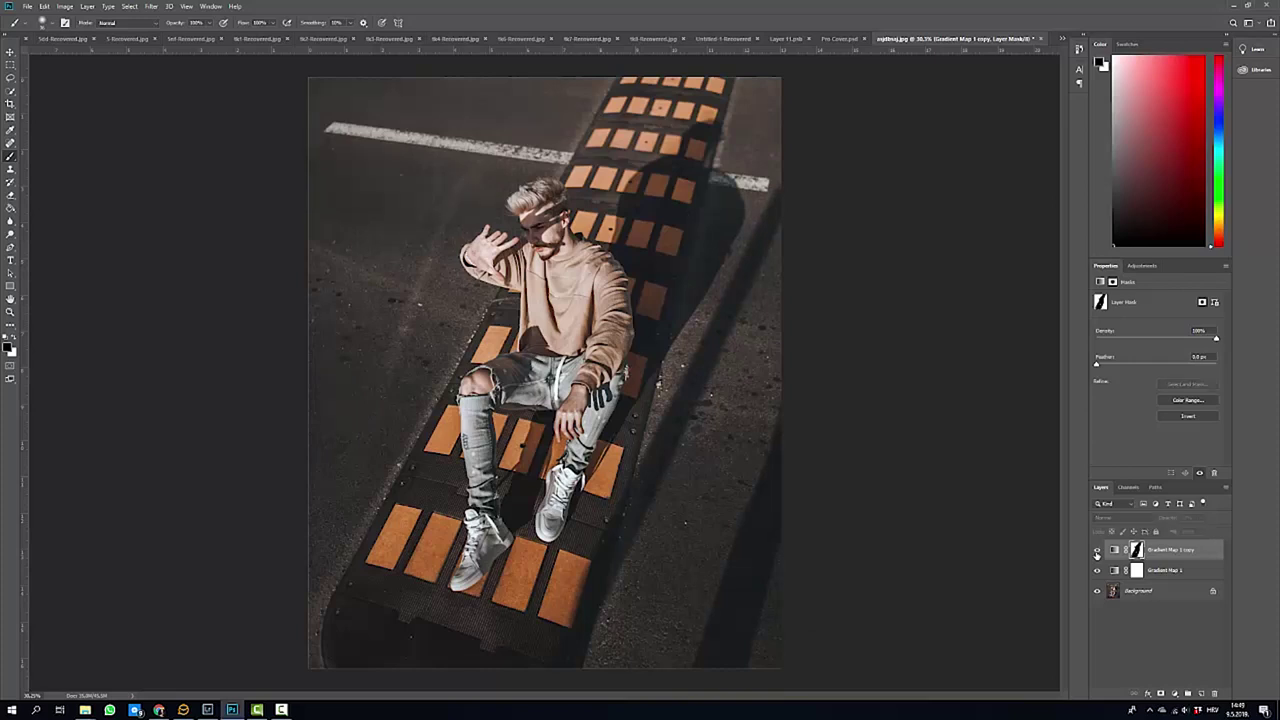
{"action": "left_click", "coordinate": [1097, 552]}
Add a Color Balance adjustment layer above the Gradient Map copy.
{"action": "left_click", "coordinate": [1174, 693]}
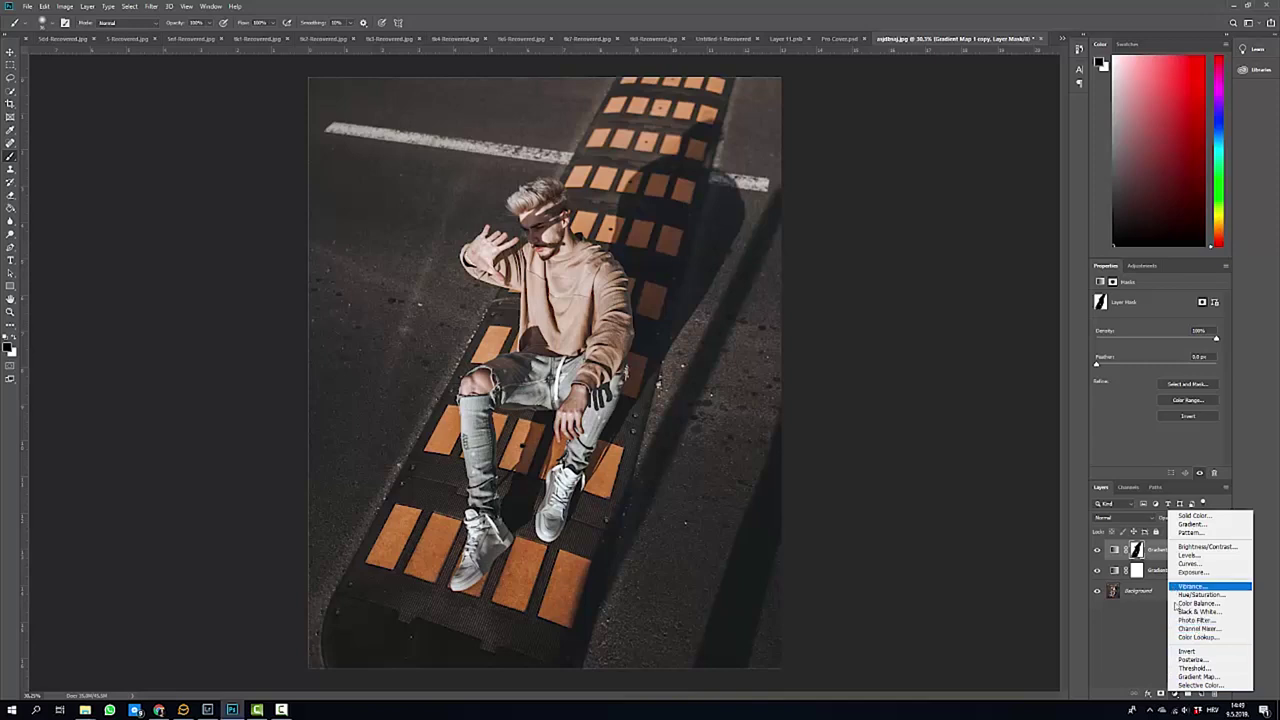
{"action": "left_click", "coordinate": [939, 512]}
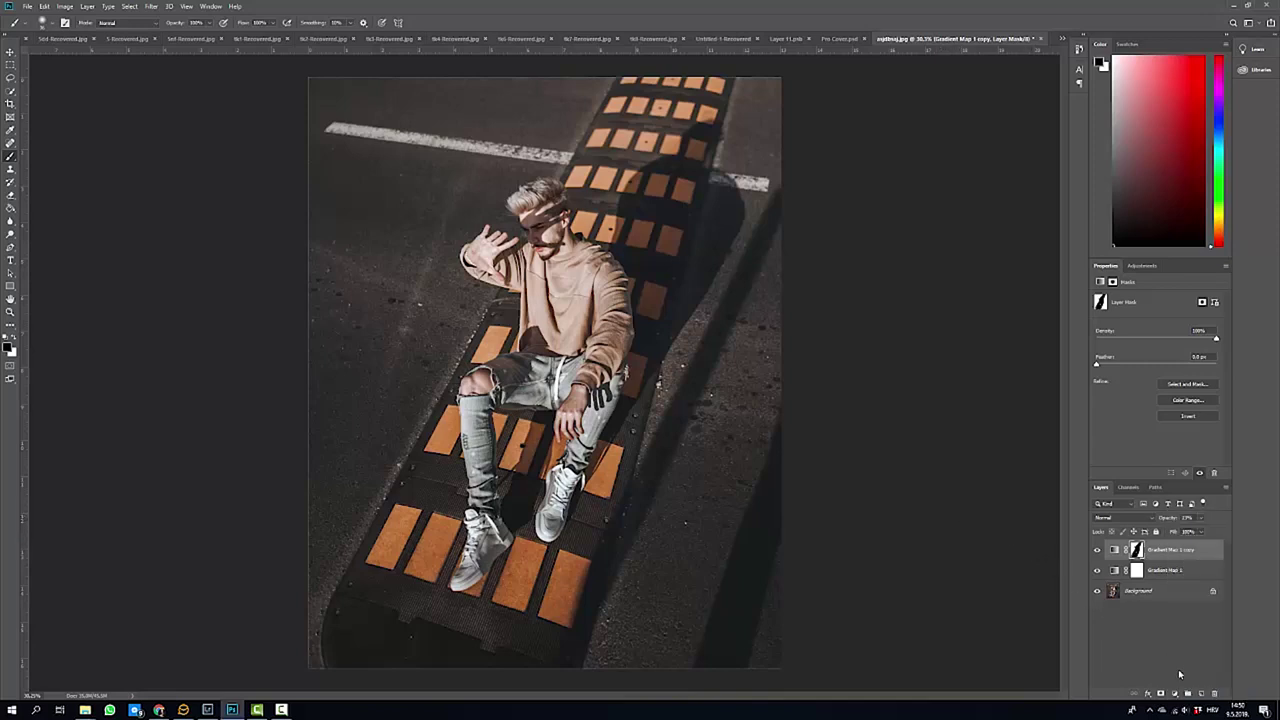
{"action": "left_click", "coordinate": [1174, 693]}
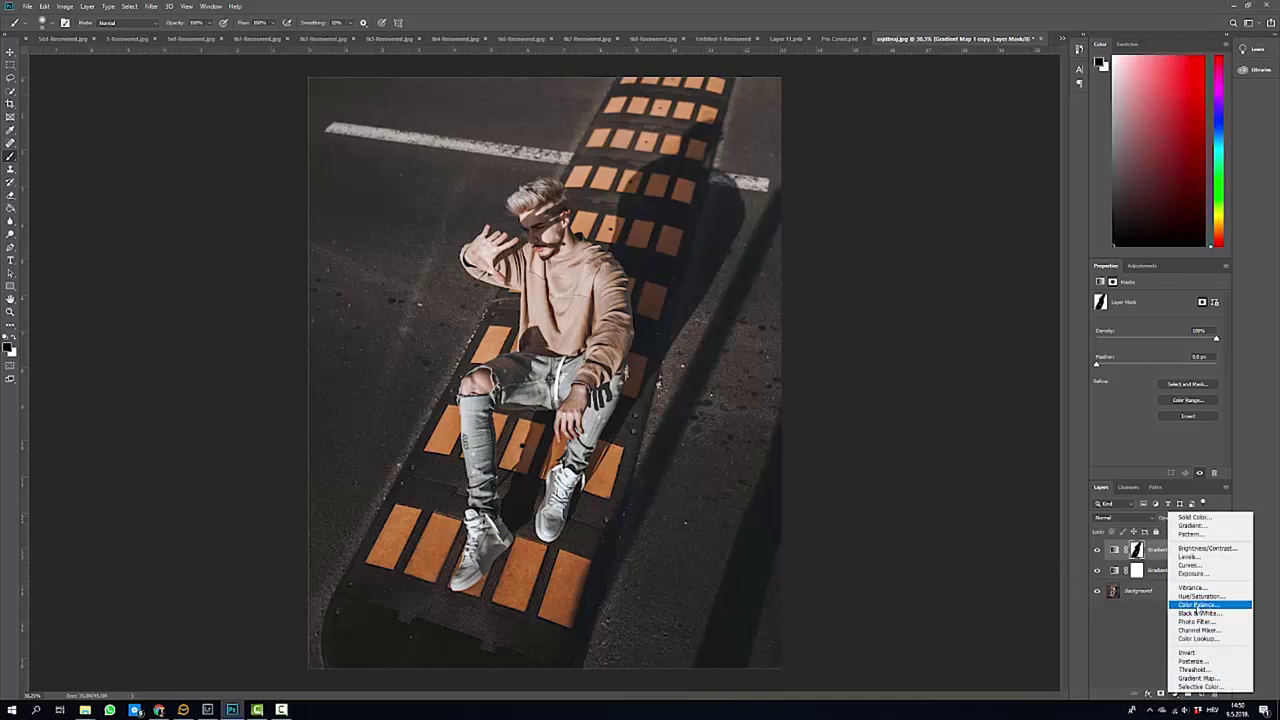
{"action": "left_click", "coordinate": [1199, 605]}
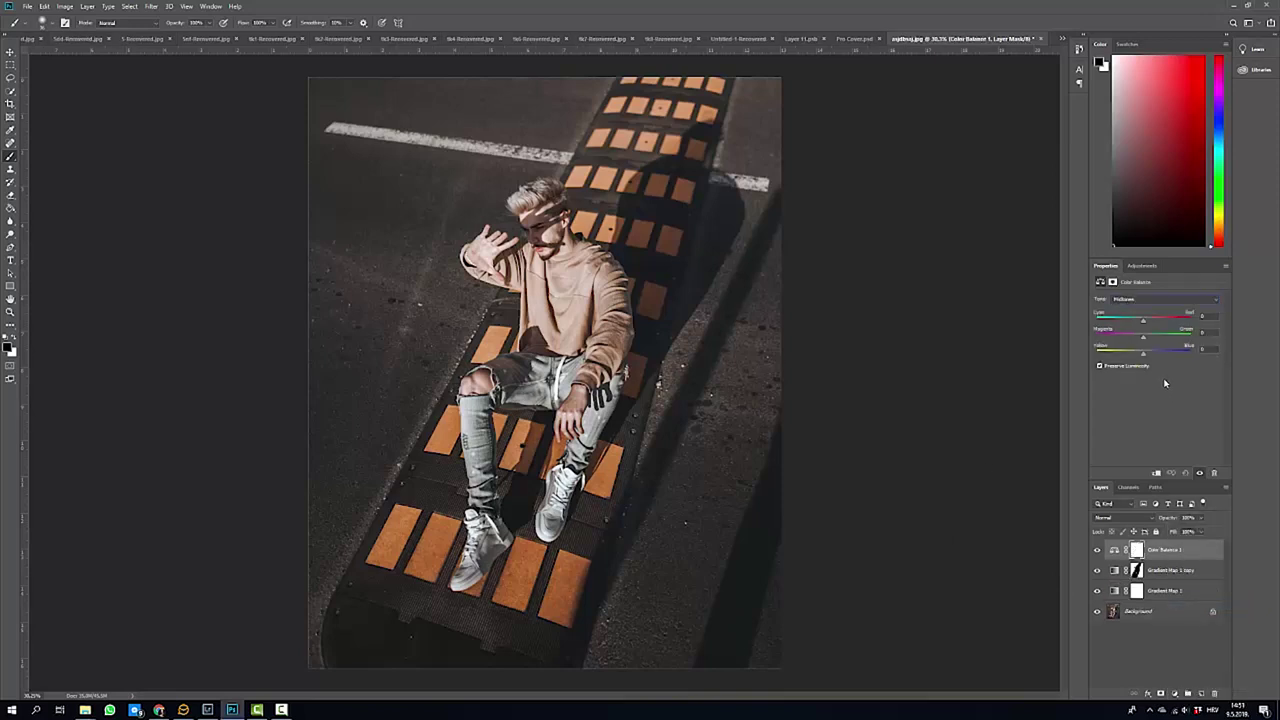
Set the Cyan–Red value of the Color Balance layer's Shadows to -1 and check the asphalt up close.
{"action": "left_click", "coordinate": [1142, 300]}
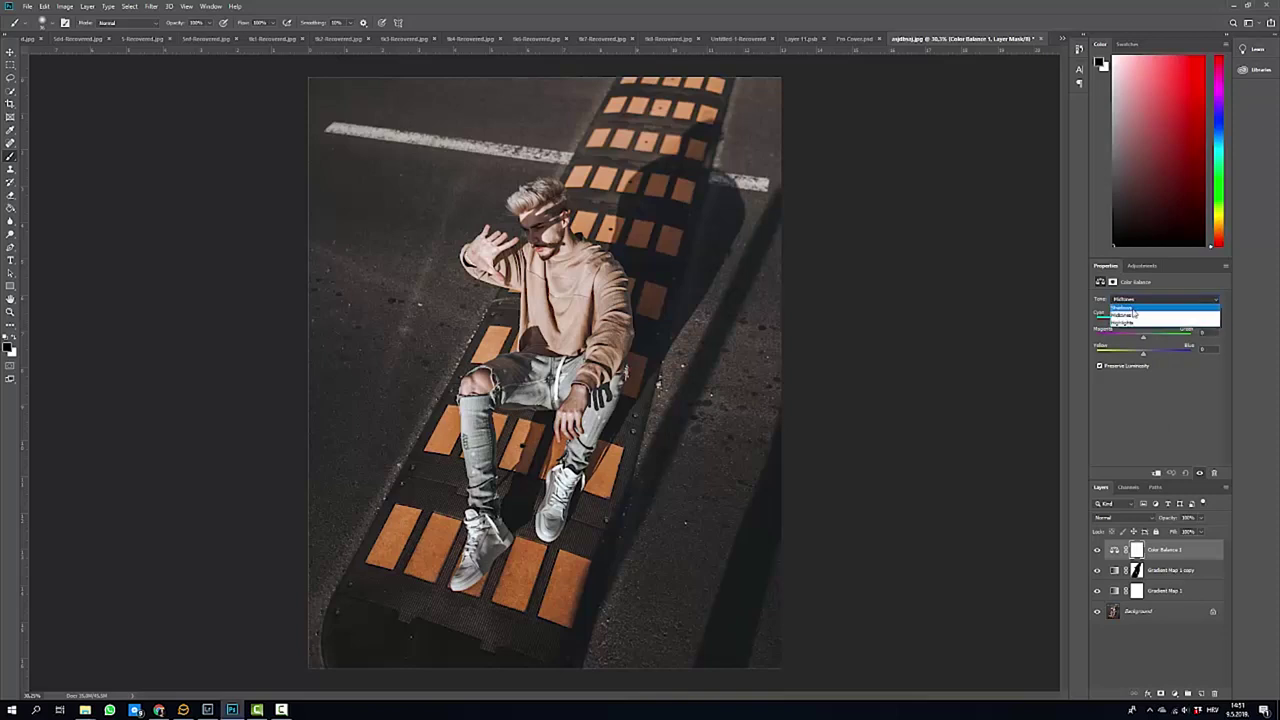
{"action": "left_click", "coordinate": [1140, 315]}
{"action": "left_click", "coordinate": [1145, 300]}
{"action": "left_click", "coordinate": [1134, 308]}
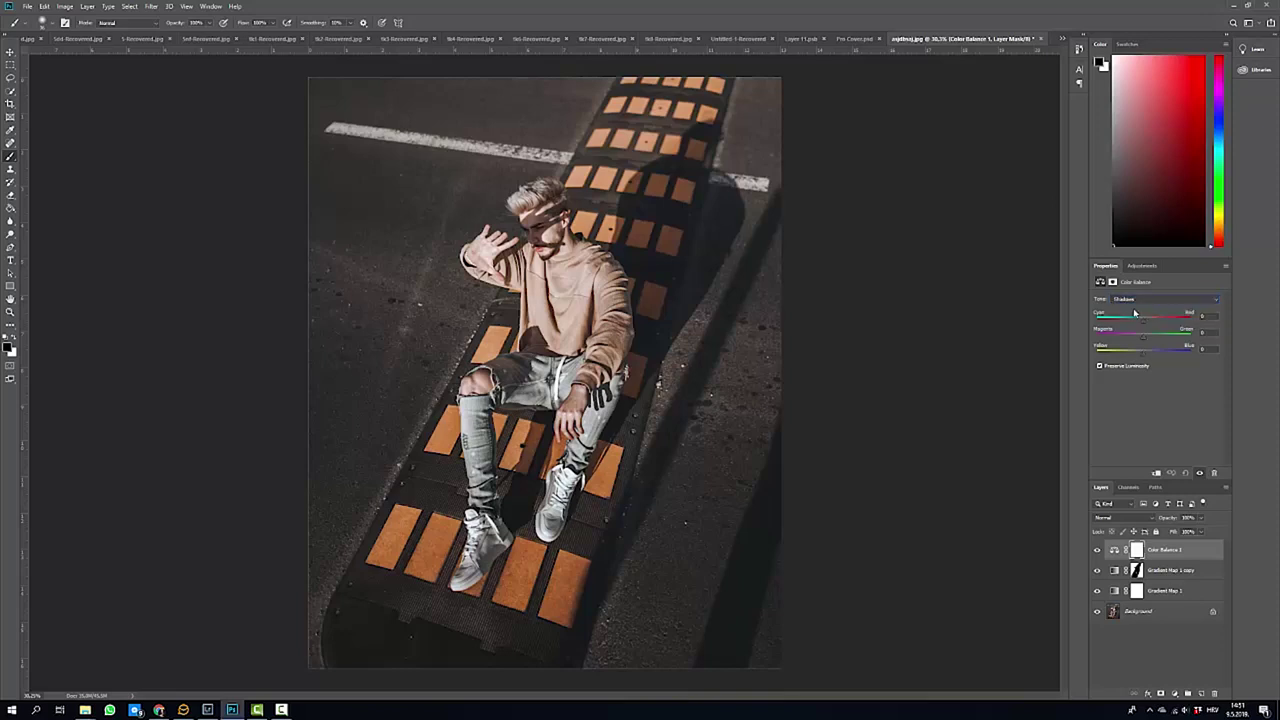
{"action": "left_click", "coordinate": [1200, 317]}
{"action": "scroll", "coordinate": [351, 111], "scroll_direction": "up", "scroll_amount": 5}
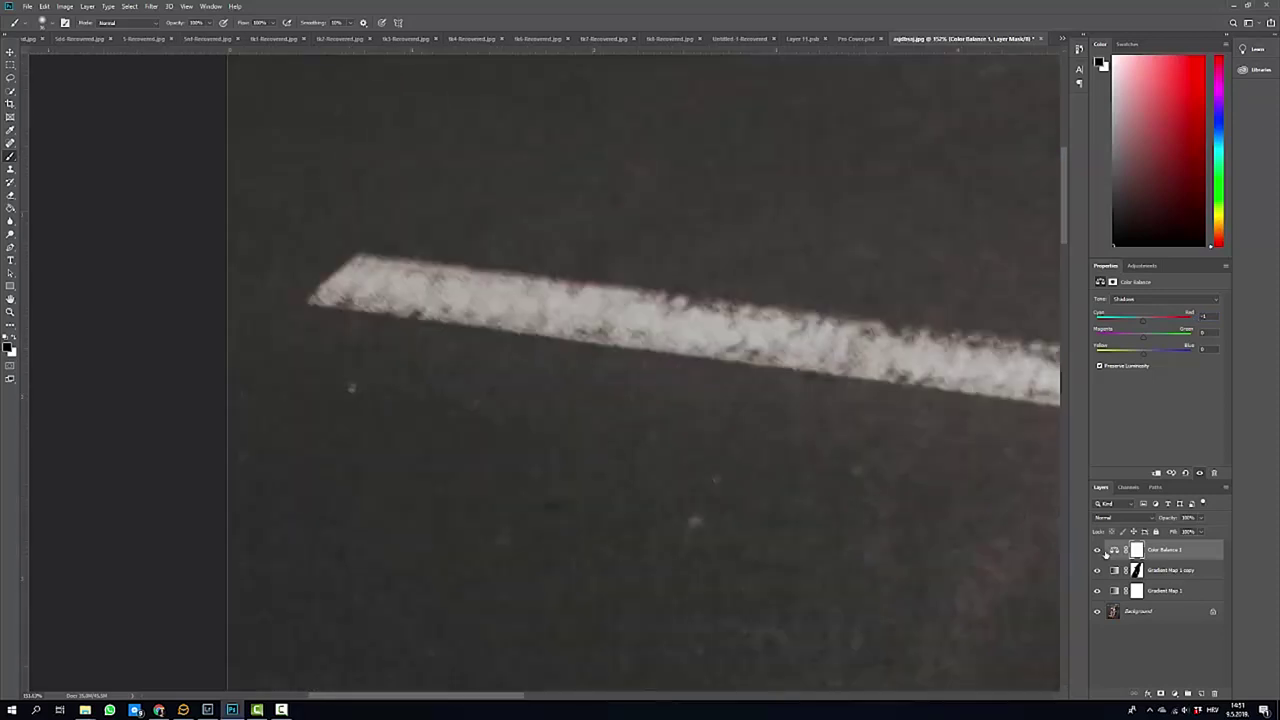
{"action": "scroll", "coordinate": [736, 228], "scroll_direction": "down", "scroll_amount": 6}
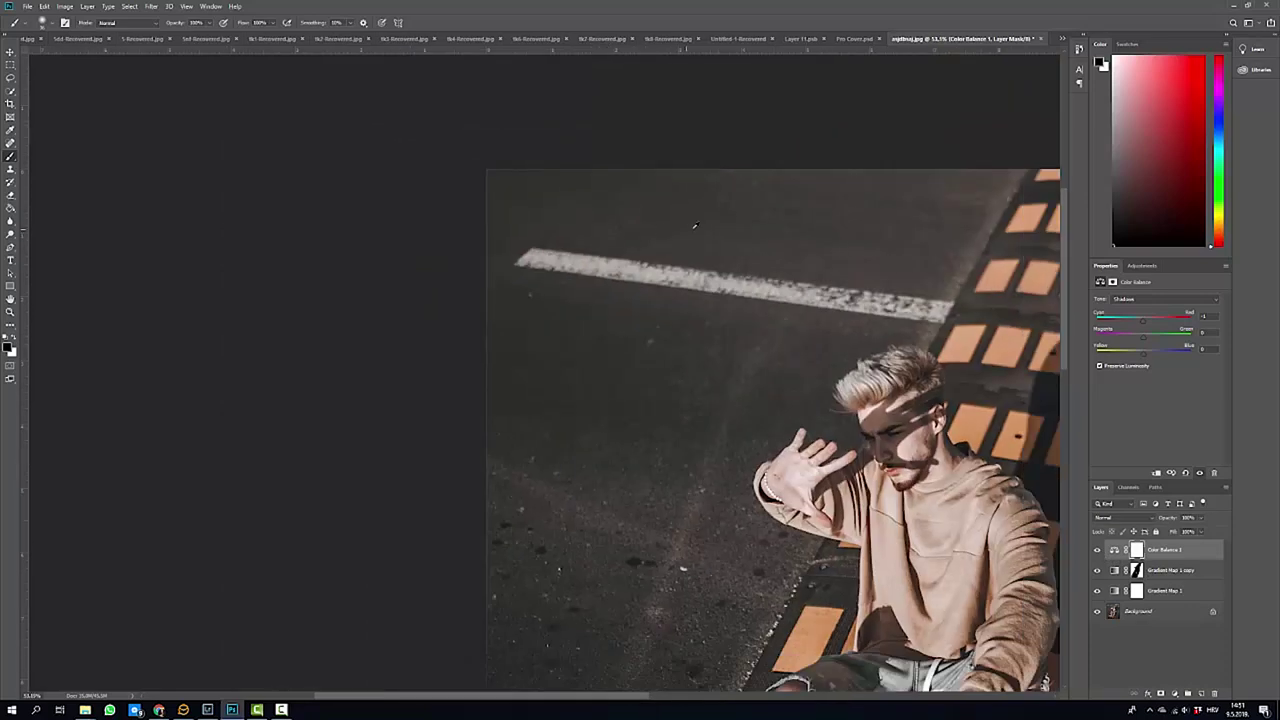
Set the Cyan–Red value of the Color Balance layer's Midtones to +1 and check the skin tones up close.
{"action": "scroll", "coordinate": [737, 203], "scroll_direction": "up", "scroll_amount": 1}
{"action": "left_click", "coordinate": [1162, 300]}
{"action": "left_click", "coordinate": [1160, 312]}
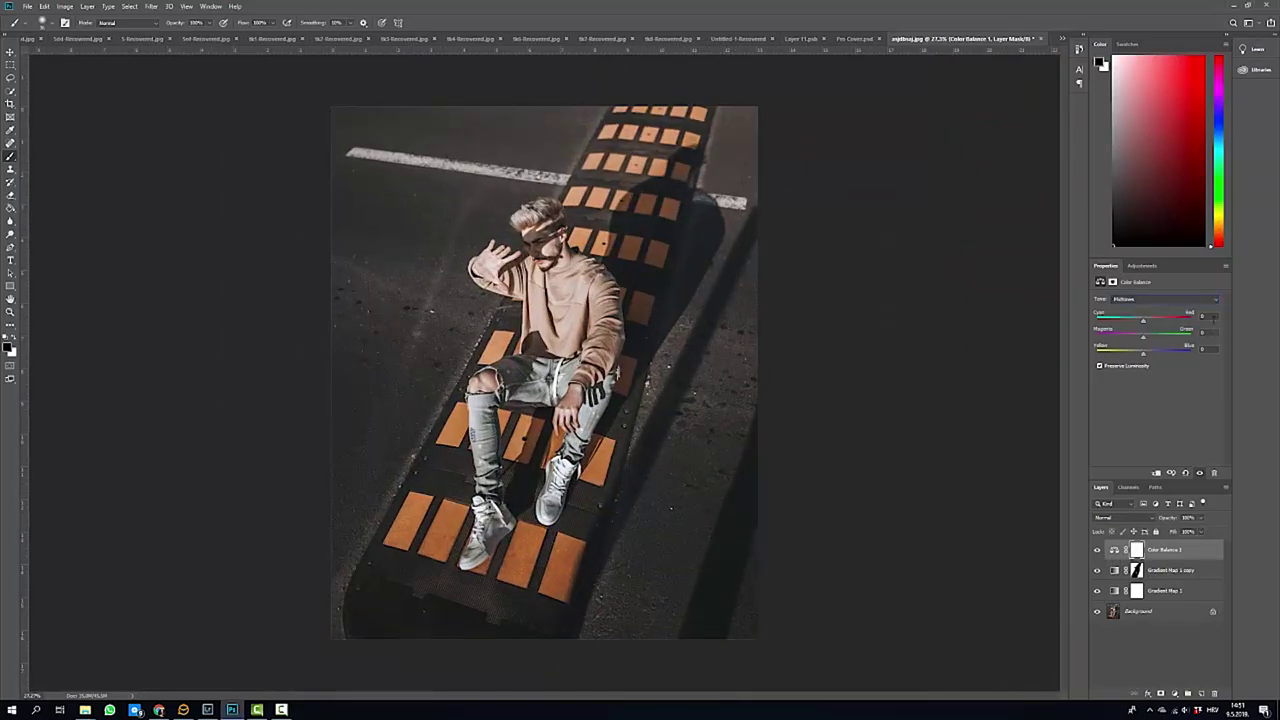
{"action": "left_click", "coordinate": [1247, 322]}
{"action": "scroll", "coordinate": [566, 227], "scroll_direction": "up", "scroll_amount": 4}
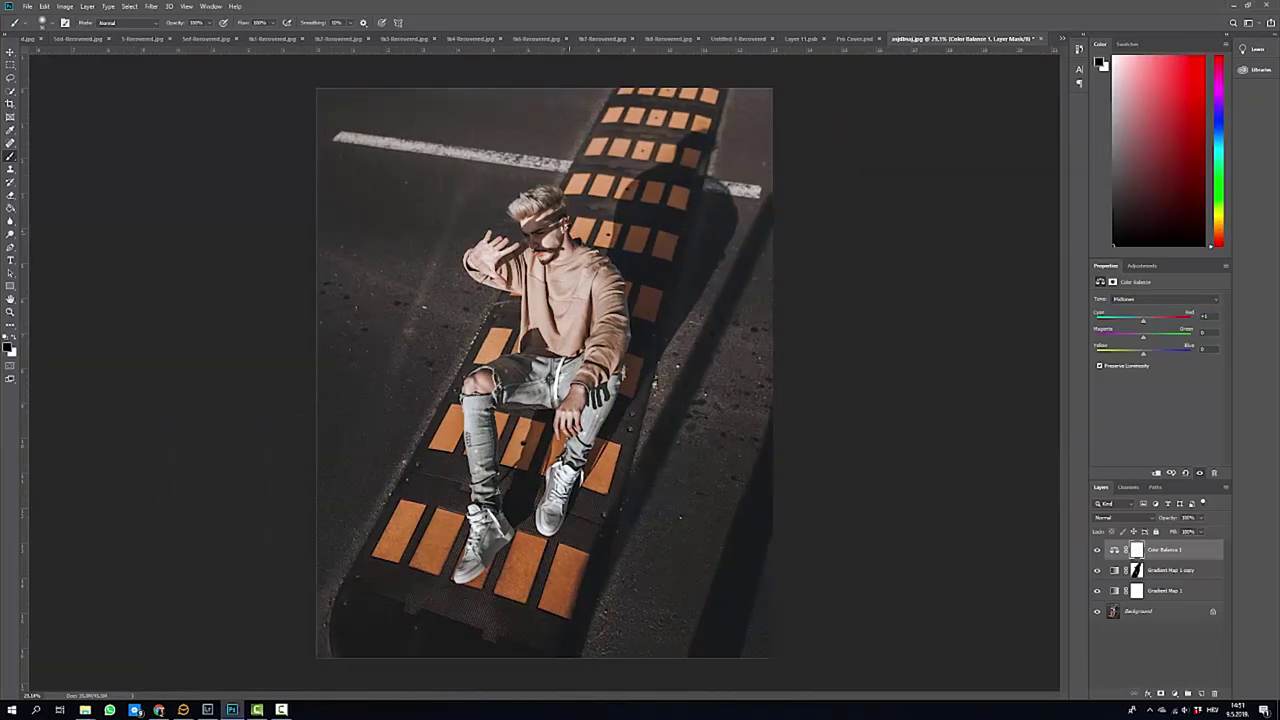
{"action": "scroll", "coordinate": [582, 216], "scroll_direction": "up", "scroll_amount": 4}
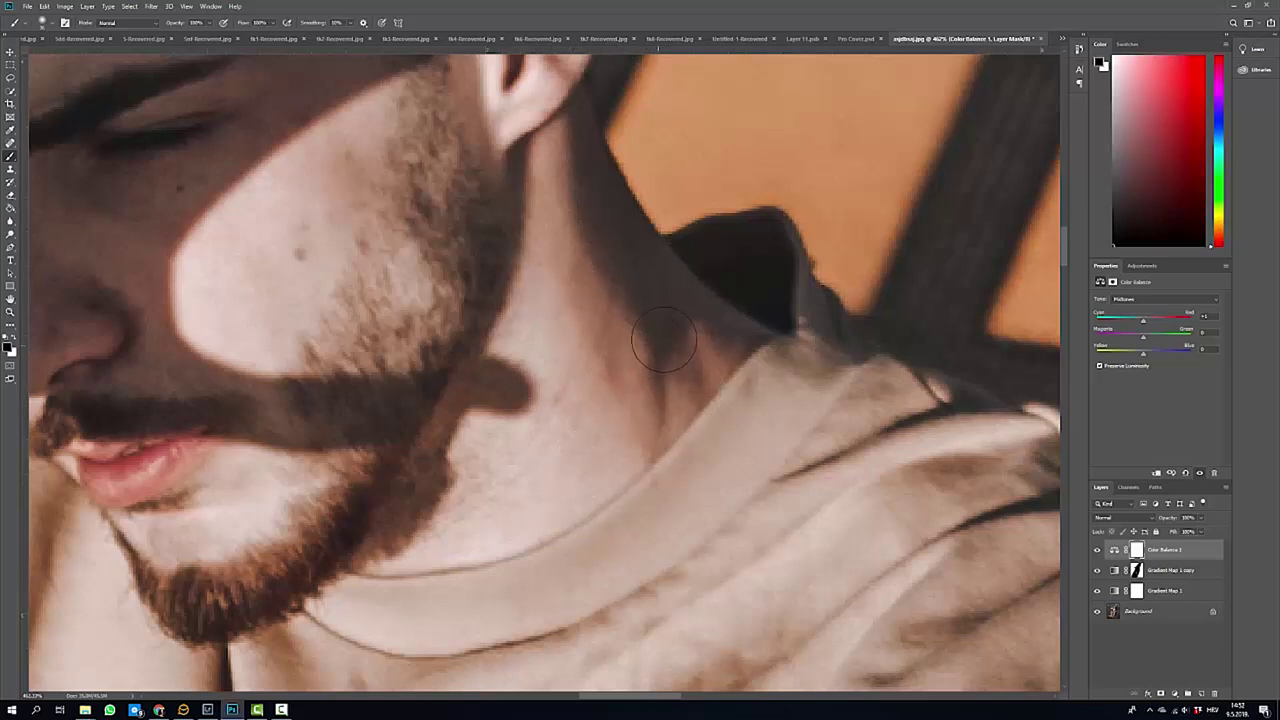
{"action": "scroll", "coordinate": [586, 322], "scroll_direction": "down", "scroll_amount": 5}
{"action": "scroll", "coordinate": [812, 328], "scroll_direction": "down", "scroll_amount": 4}
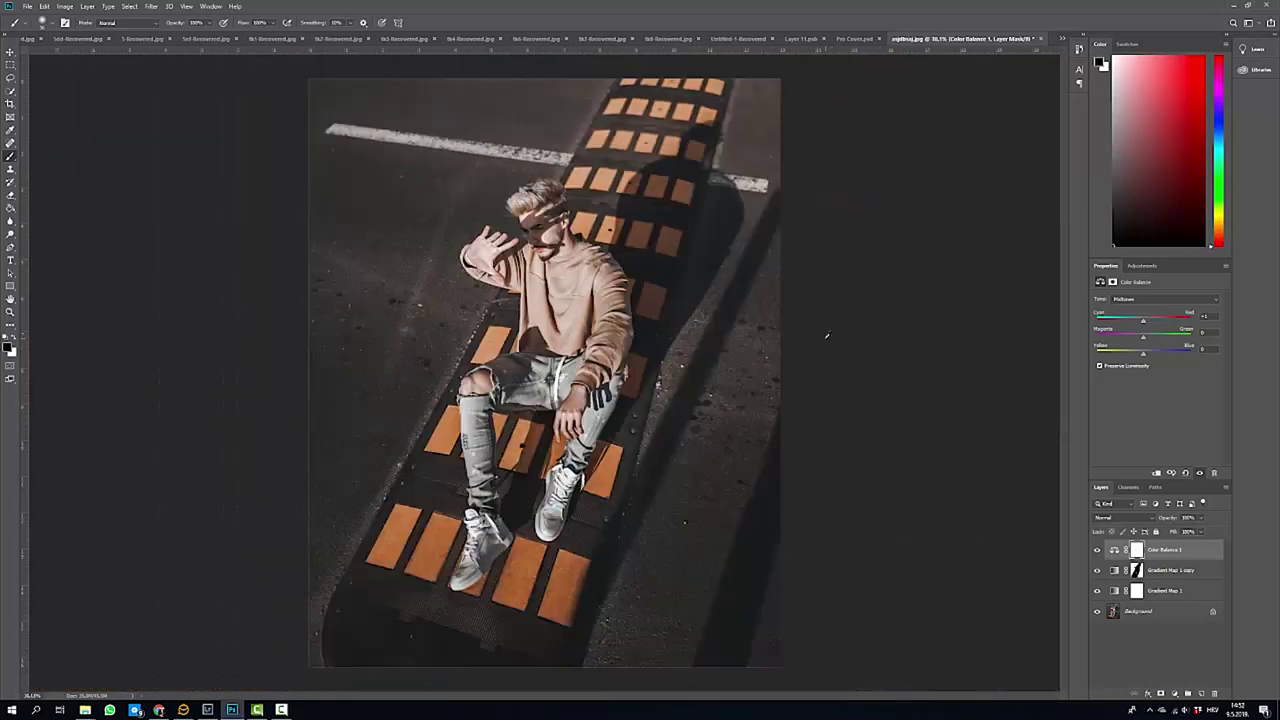
Display the Color Balance layer's Highlights settings, deselect the layer and examine the man's face and hand.
{"action": "left_click", "coordinate": [1140, 300]}
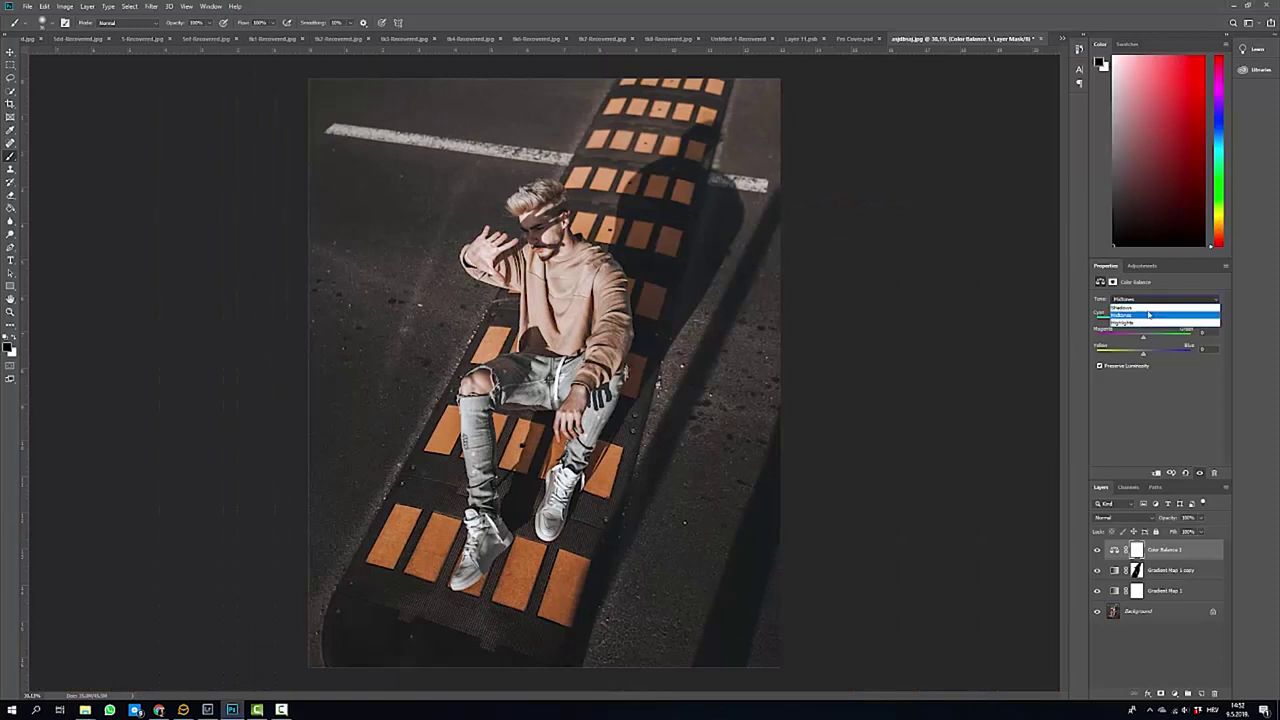
{"action": "left_click", "coordinate": [1137, 322]}
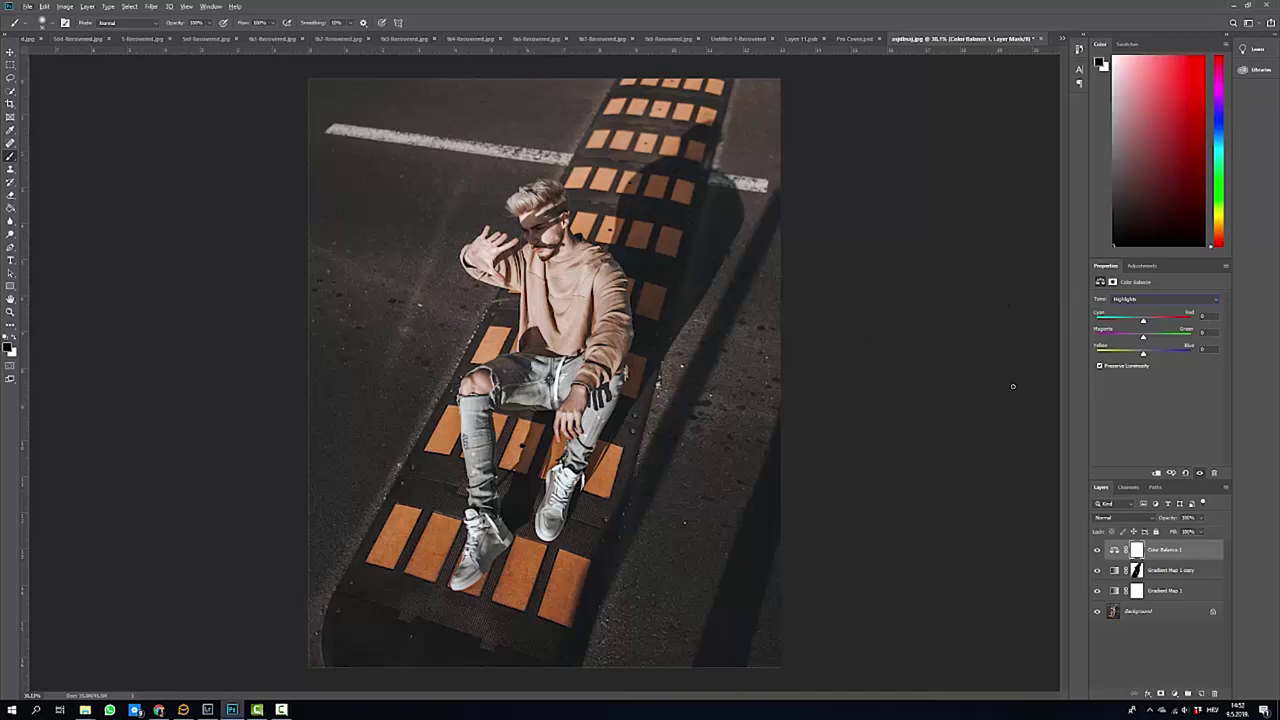
{"action": "left_click", "coordinate": [1188, 650]}
{"action": "scroll", "coordinate": [519, 203], "scroll_direction": "up", "scroll_amount": 5}
{"action": "scroll", "coordinate": [519, 203], "scroll_direction": "up", "scroll_amount": 2}
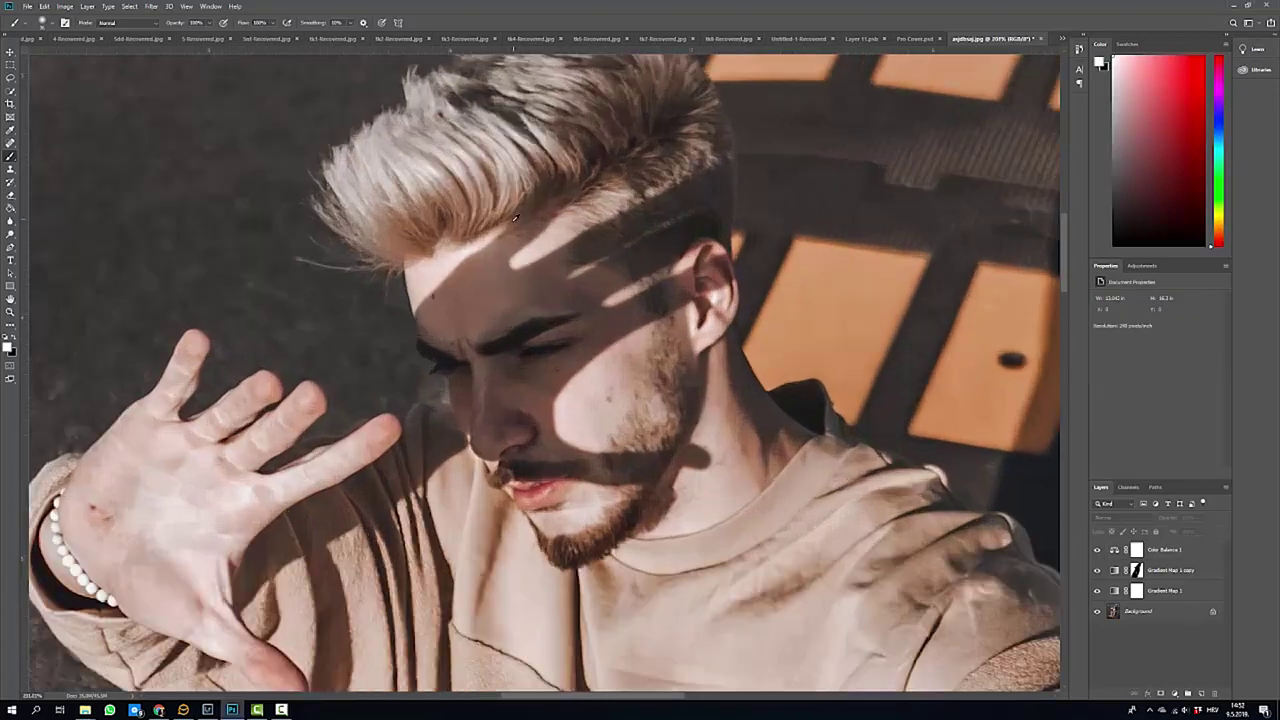
{"action": "scroll", "coordinate": [531, 246], "scroll_direction": "down", "scroll_amount": 5}
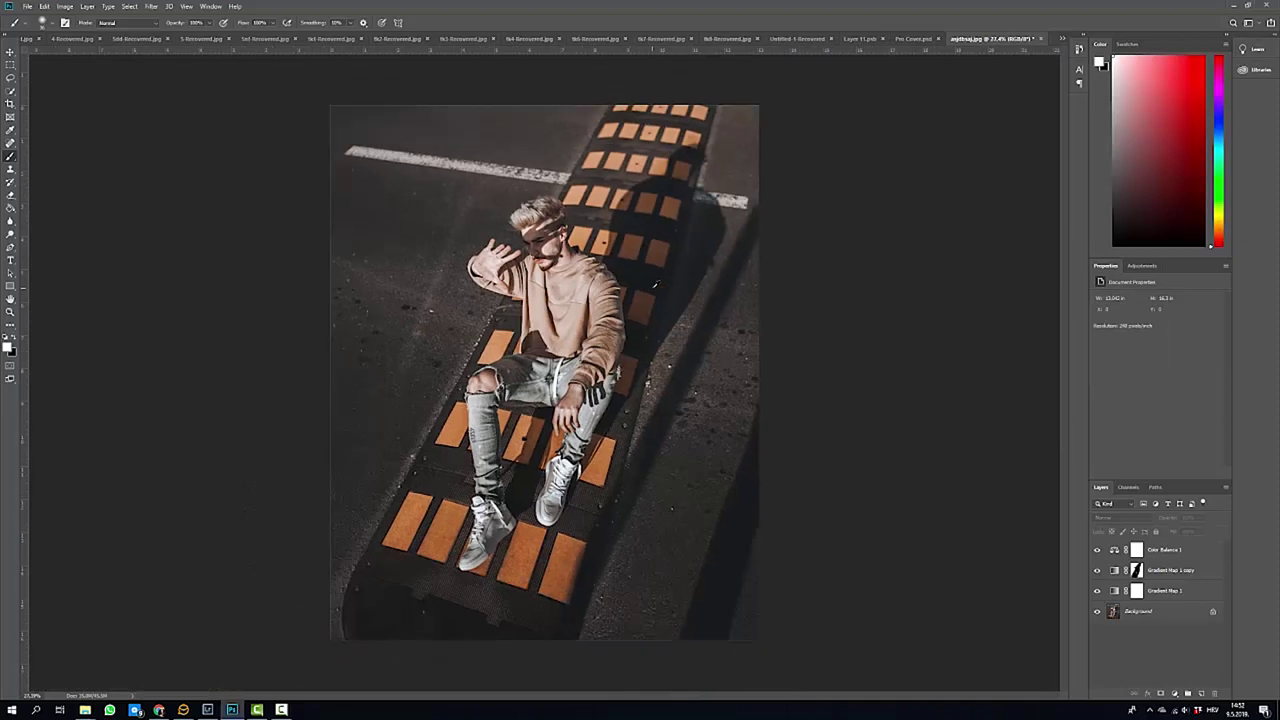
{"action": "scroll", "coordinate": [531, 246], "scroll_direction": "up", "scroll_amount": 1}
Reselect the Color Balance layer to review its tonal settings, deselect it and examine the effect on the skin.
{"action": "left_click", "coordinate": [1197, 553]}
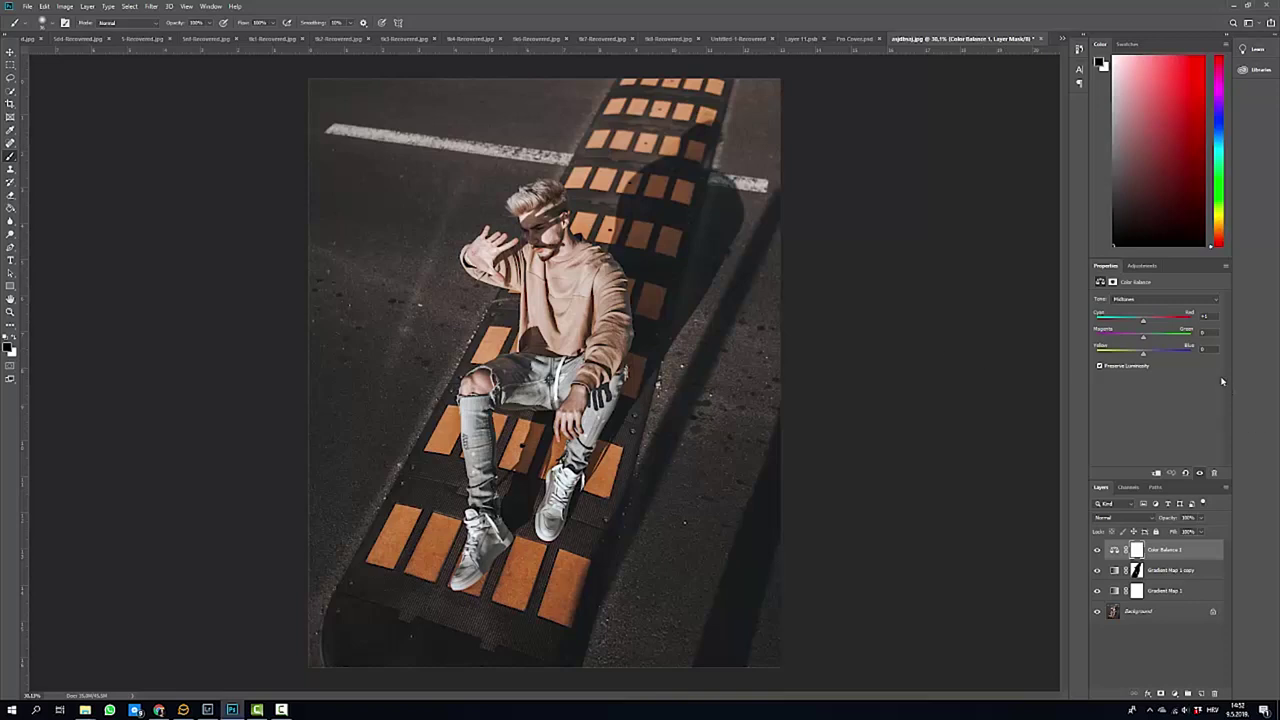
{"action": "left_click", "coordinate": [1164, 300]}
{"action": "left_click", "coordinate": [1161, 330]}
{"action": "key", "text": "Tab"}
{"action": "left_click", "coordinate": [1174, 655]}
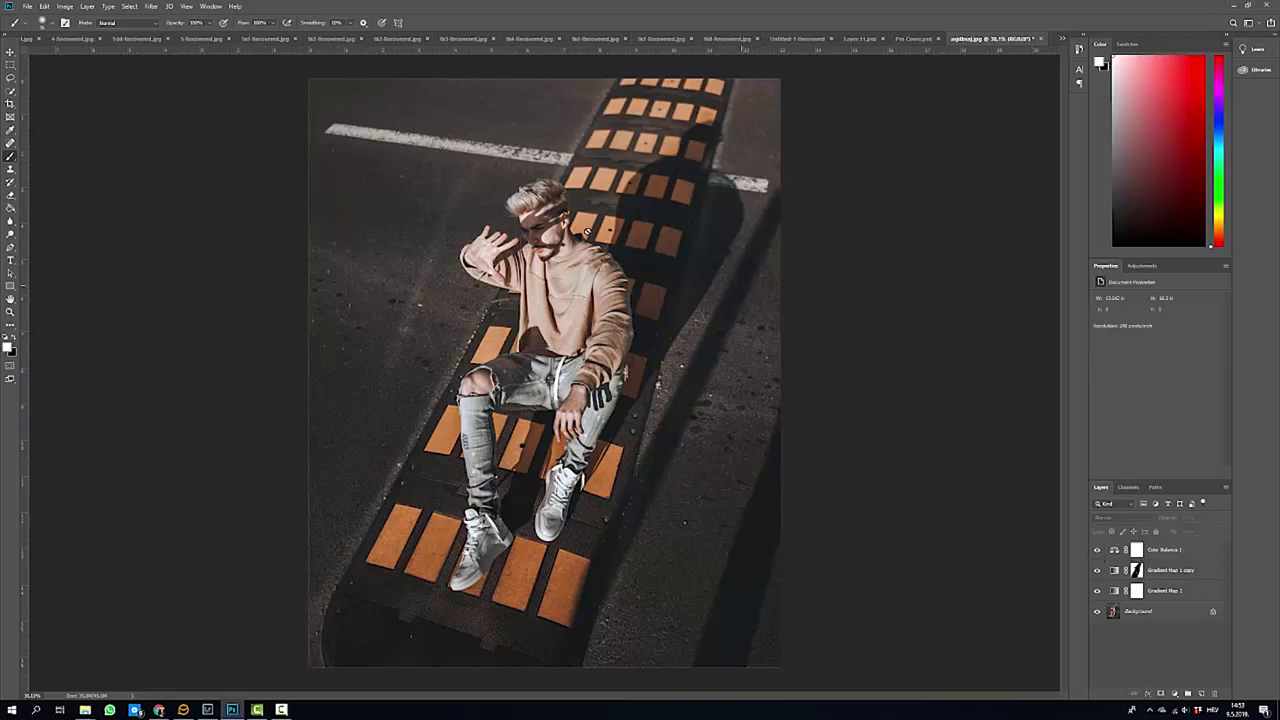
{"action": "scroll", "coordinate": [588, 232], "scroll_direction": "up", "scroll_amount": 10}
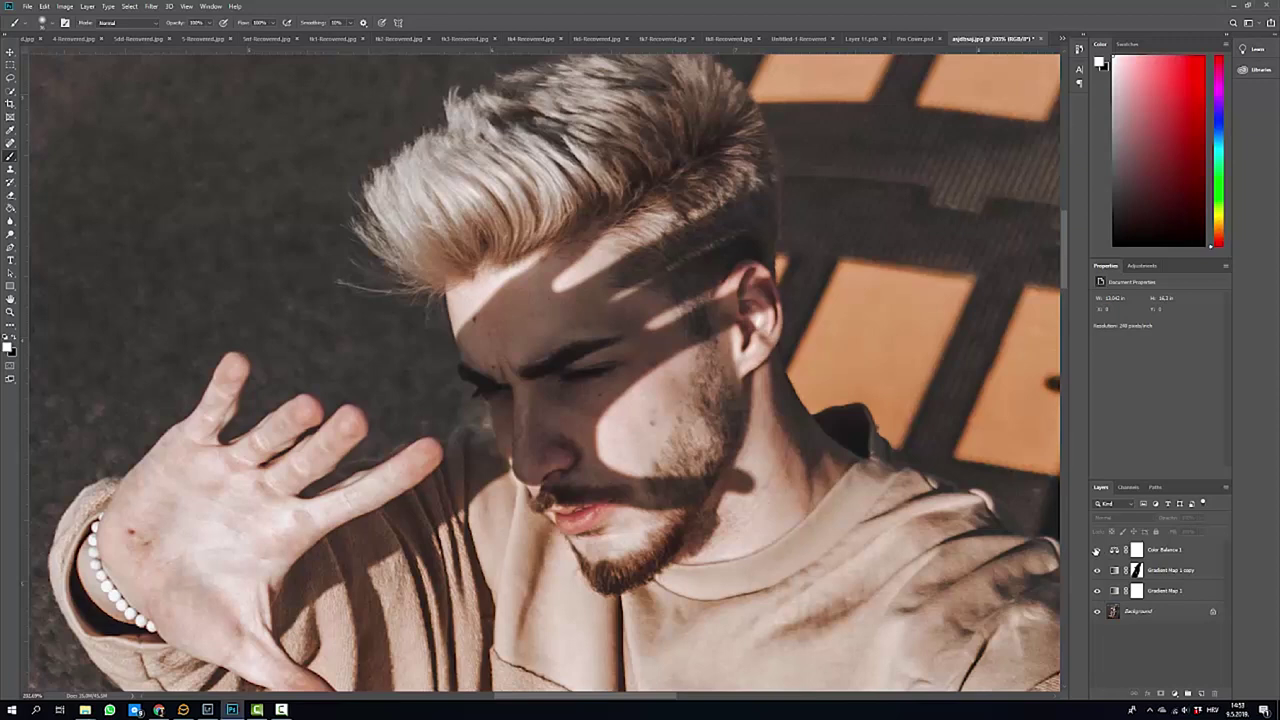
{"action": "scroll", "coordinate": [912, 408], "scroll_direction": "down", "scroll_amount": 10}
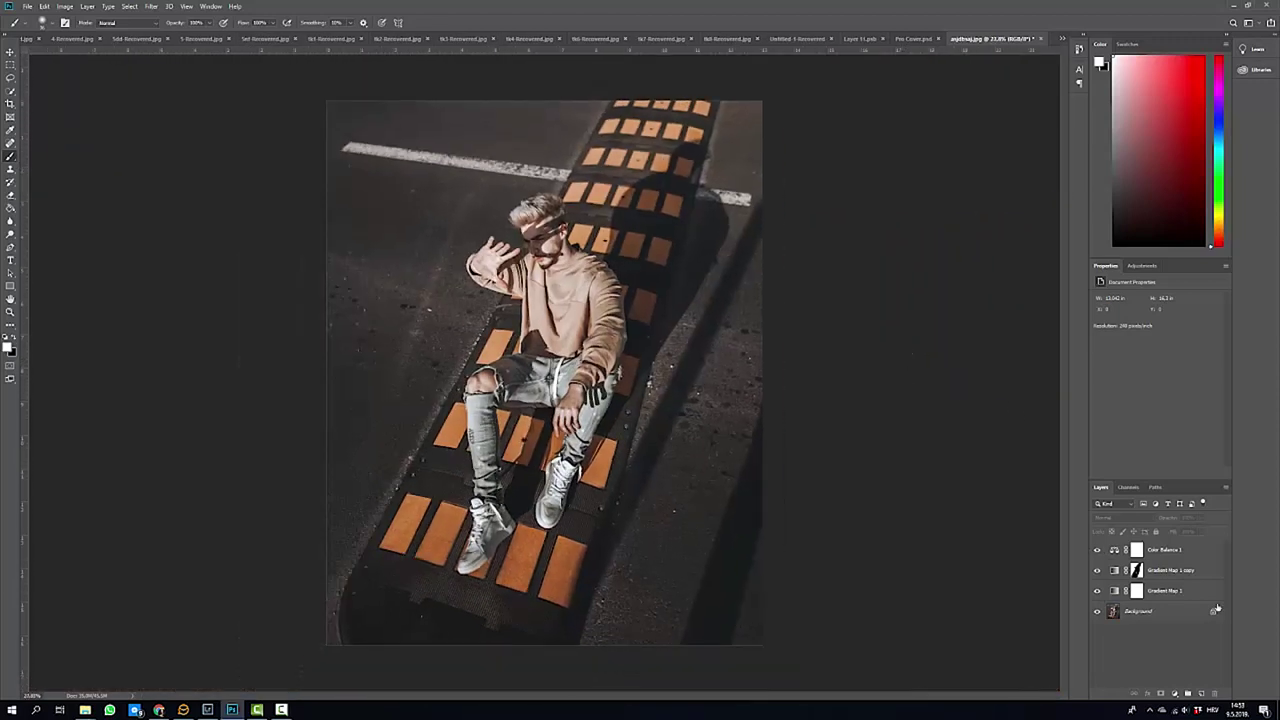
Add a Selective Color adjustment layer at the top of the stack and check the skin and orange blocks up close.
{"action": "left_click", "coordinate": [1175, 694]}
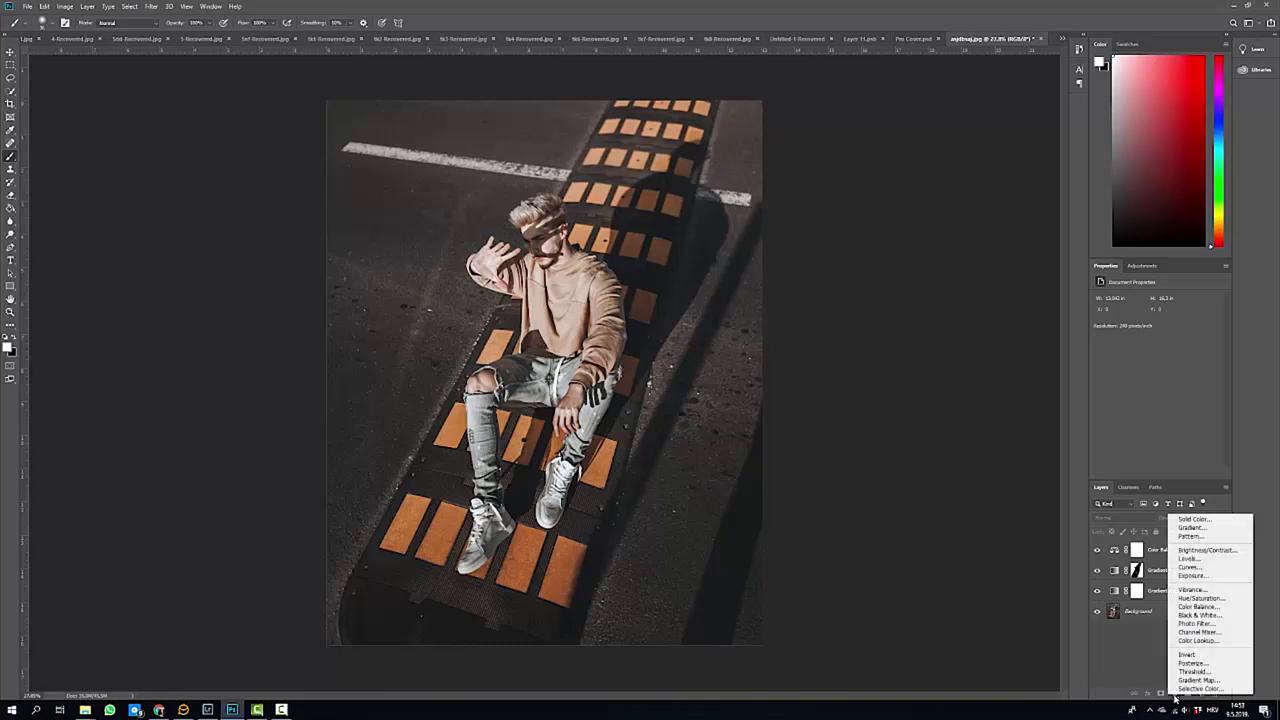
{"action": "left_click", "coordinate": [1198, 689]}
{"action": "scroll", "coordinate": [569, 241], "scroll_direction": "up", "scroll_amount": 5}
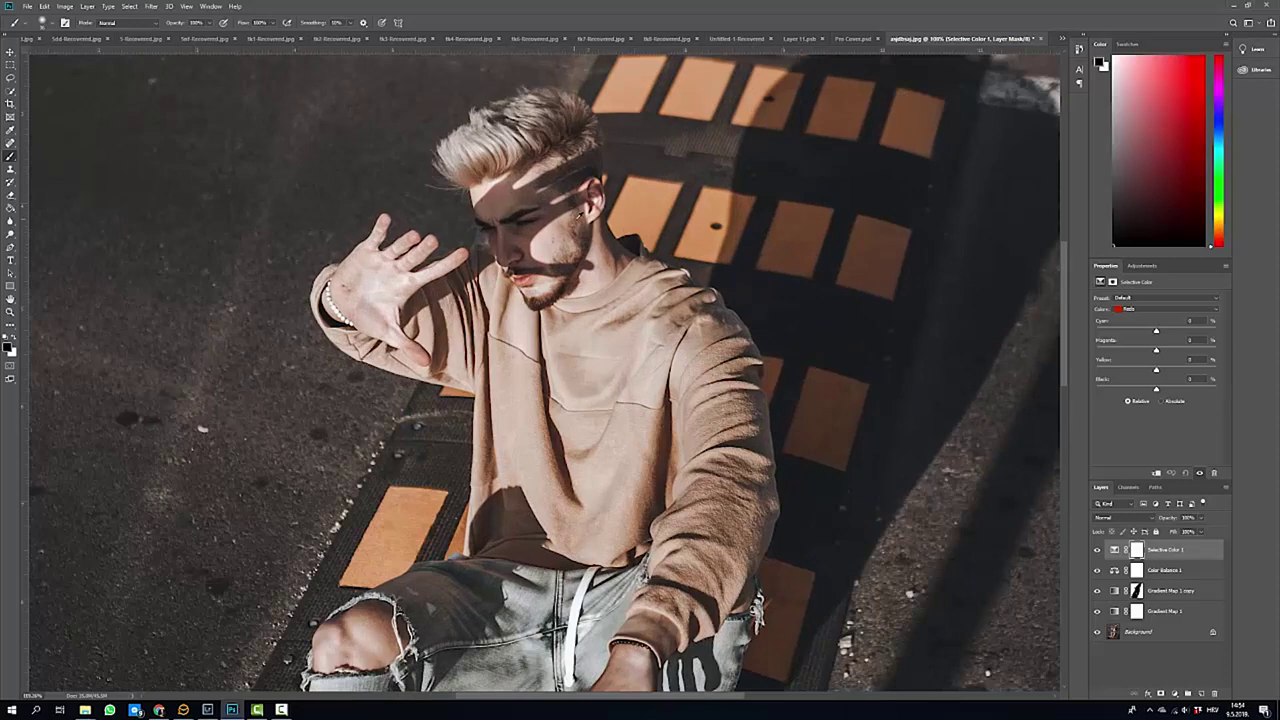
{"action": "scroll", "coordinate": [583, 215], "scroll_direction": "up", "scroll_amount": 3}
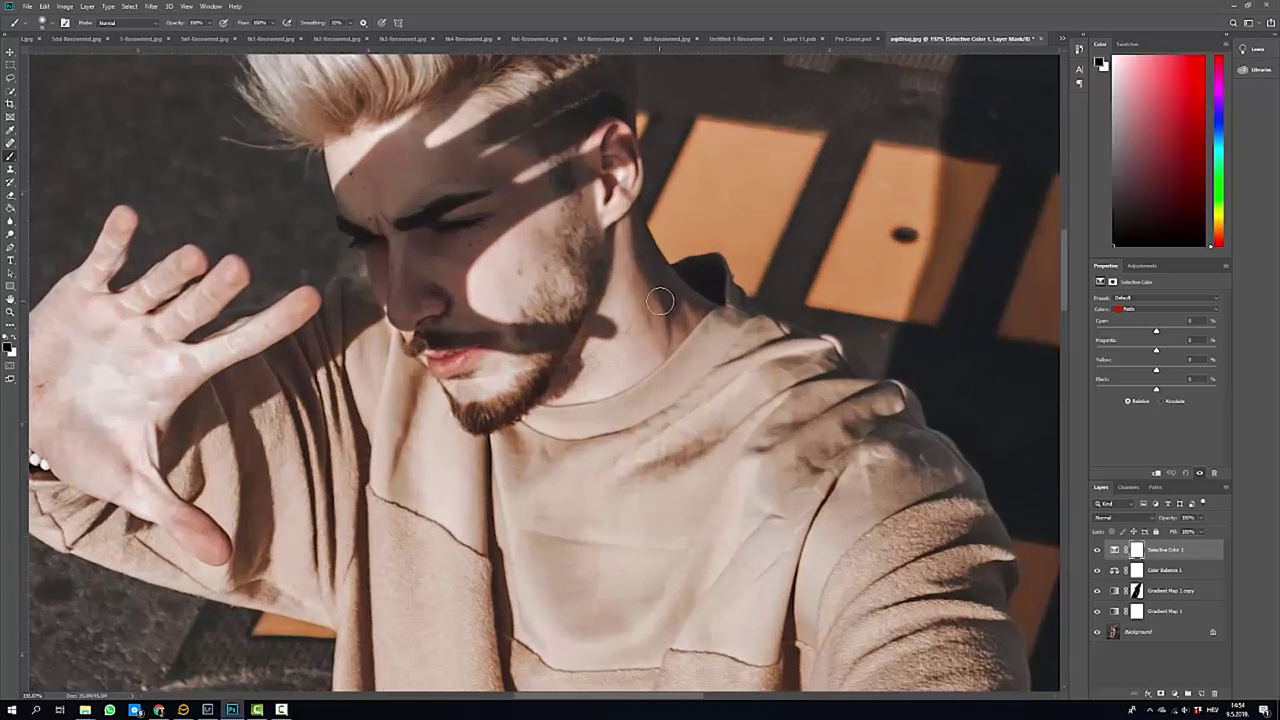
{"action": "scroll", "coordinate": [660, 301], "scroll_direction": "down", "scroll_amount": 5}
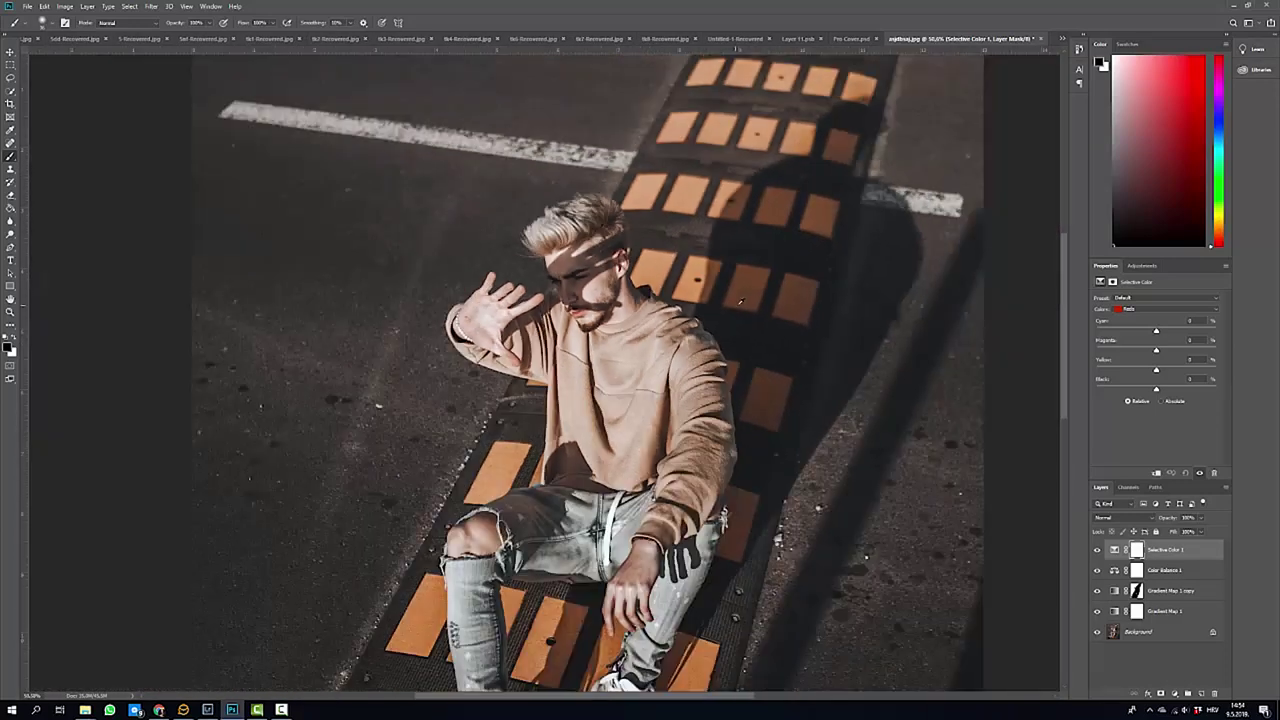
{"action": "scroll", "coordinate": [741, 300], "scroll_direction": "down", "scroll_amount": 2}
{"action": "scroll", "coordinate": [752, 302], "scroll_direction": "down", "scroll_amount": 1}
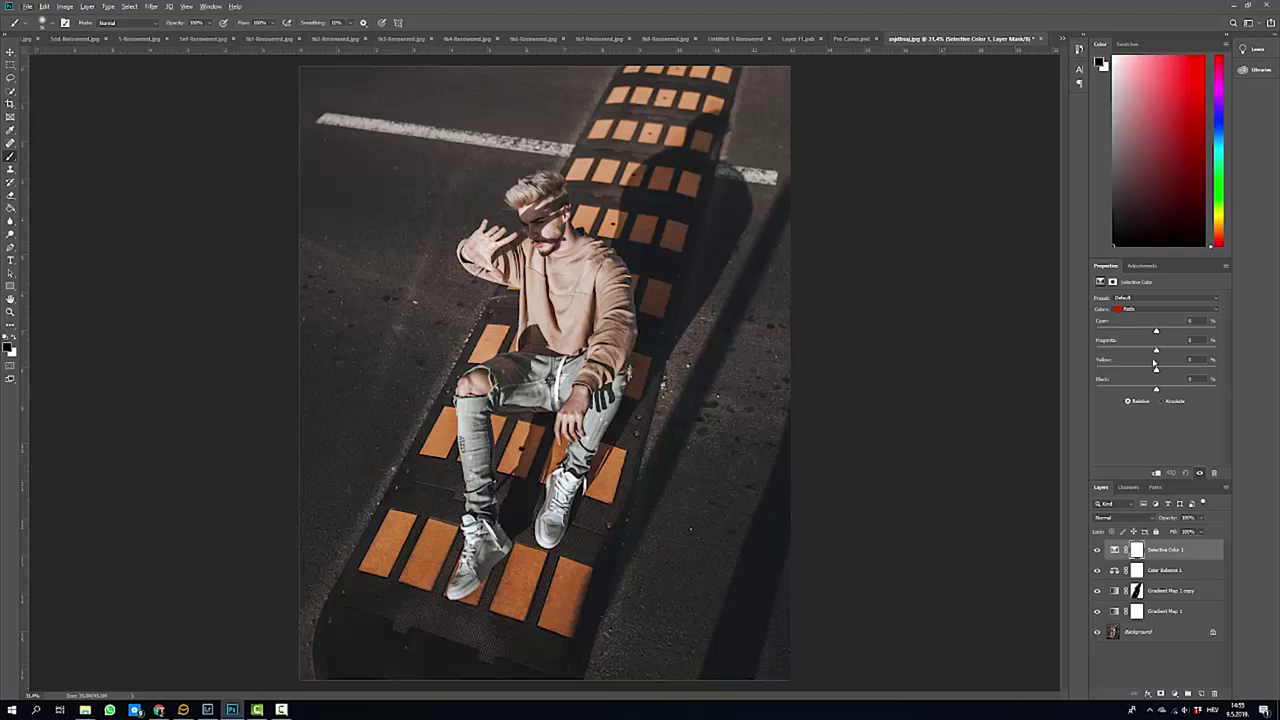
For the Reds of the Selective Color layer, raise Cyan slightly, Magenta to +18 and Yellow to +8.
{"action": "left_click", "coordinate": [1152, 310]}
{"action": "left_click", "coordinate": [1134, 318]}
{"action": "left_click", "coordinate": [1146, 310]}
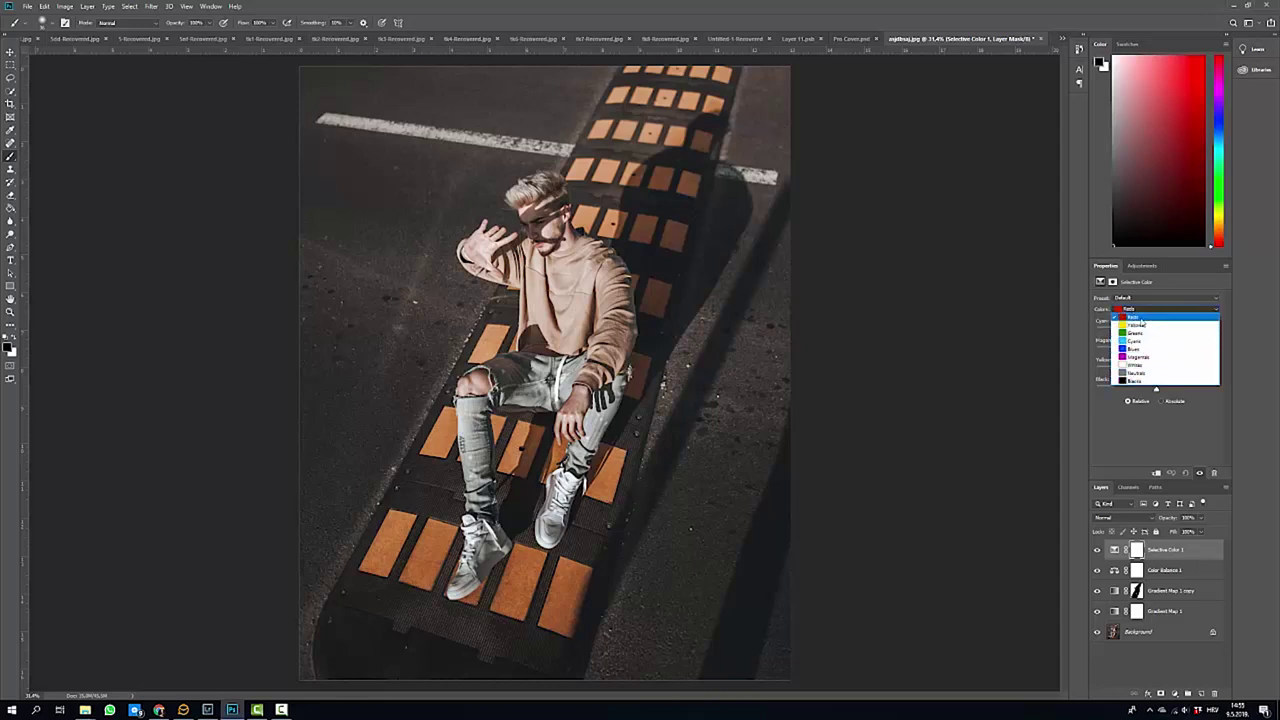
{"action": "left_click", "coordinate": [1145, 317]}
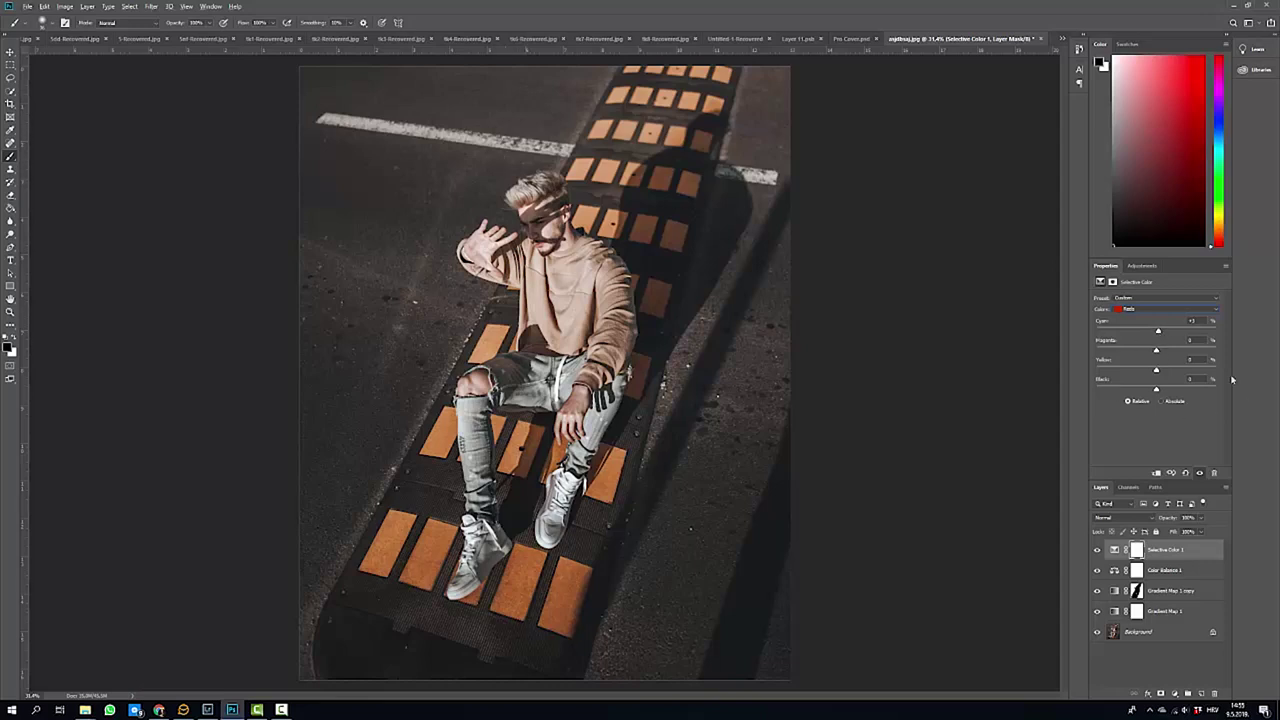
{"action": "left_click_drag", "start_coordinate": [1158, 352], "coordinate": [1170, 357]}
{"action": "left_click_drag", "start_coordinate": [1158, 372], "coordinate": [1162, 373]}
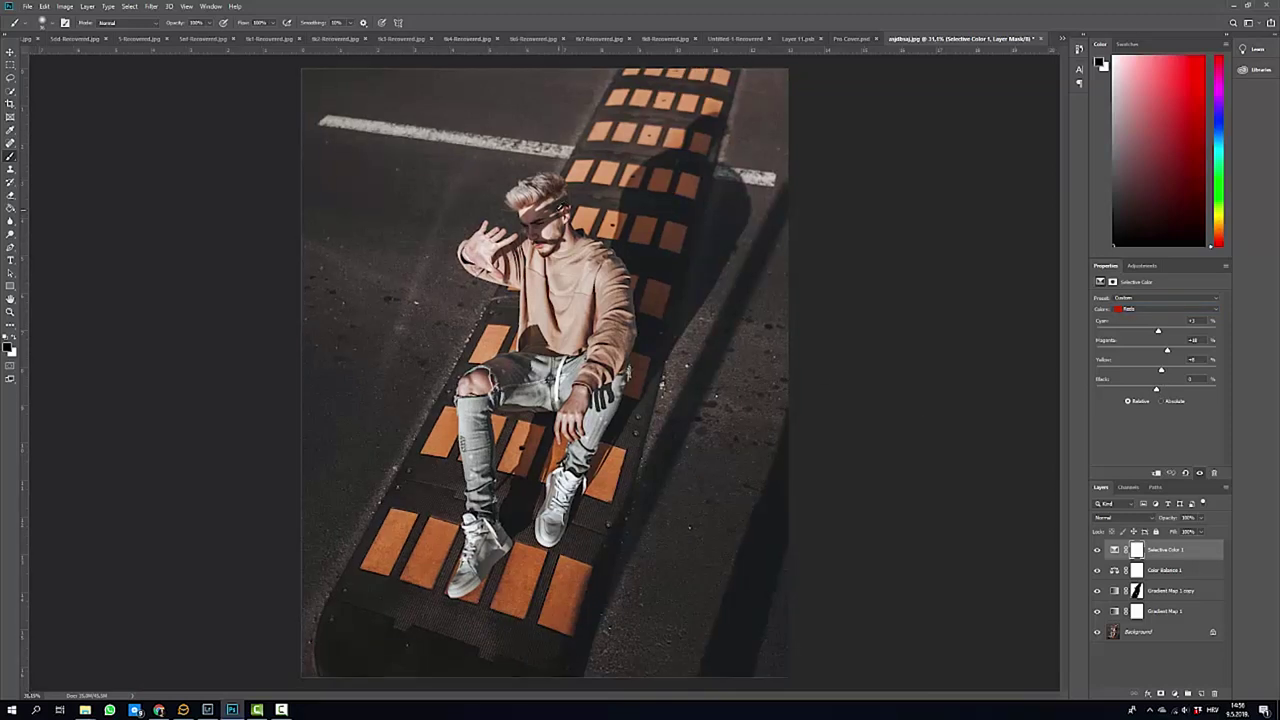
Examine the adjusted reds on the man's face, hand and sweater up close and across the whole photo.
{"action": "scroll", "coordinate": [560, 210], "scroll_direction": "up", "scroll_amount": 5}
{"action": "scroll", "coordinate": [526, 205], "scroll_direction": "down", "scroll_amount": 1}
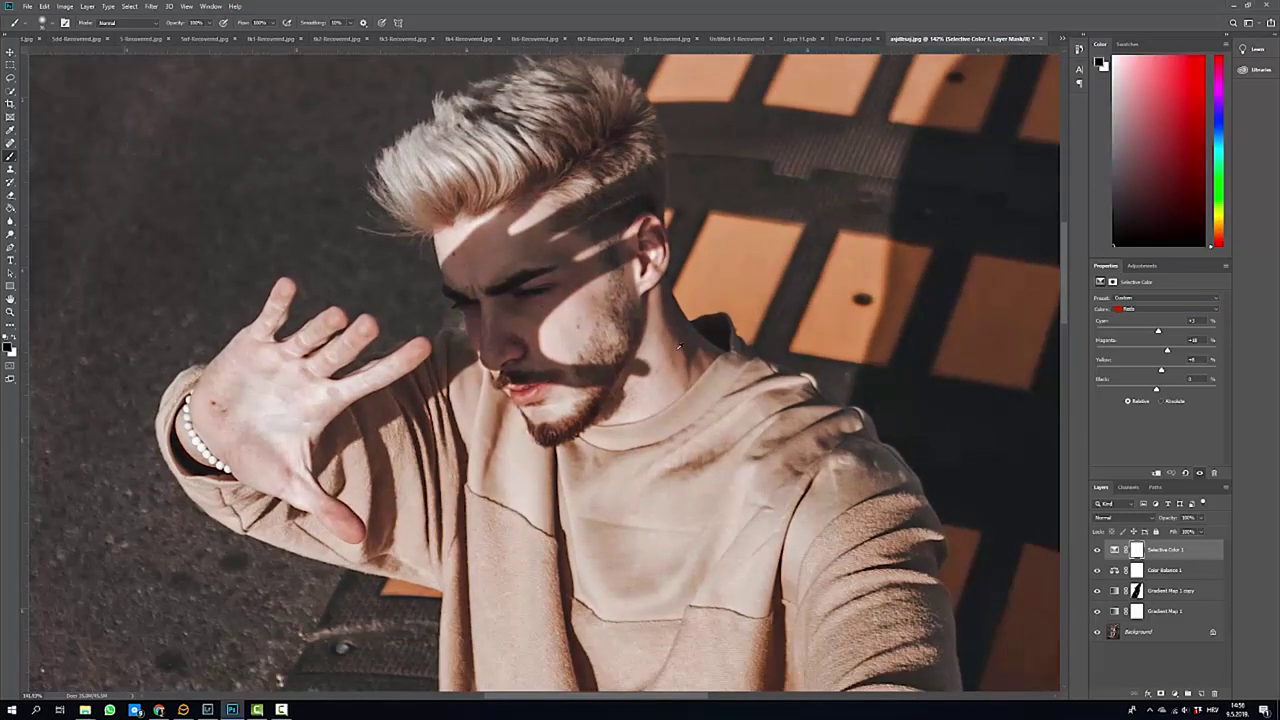
{"action": "scroll", "coordinate": [674, 360], "scroll_direction": "down", "scroll_amount": 5}
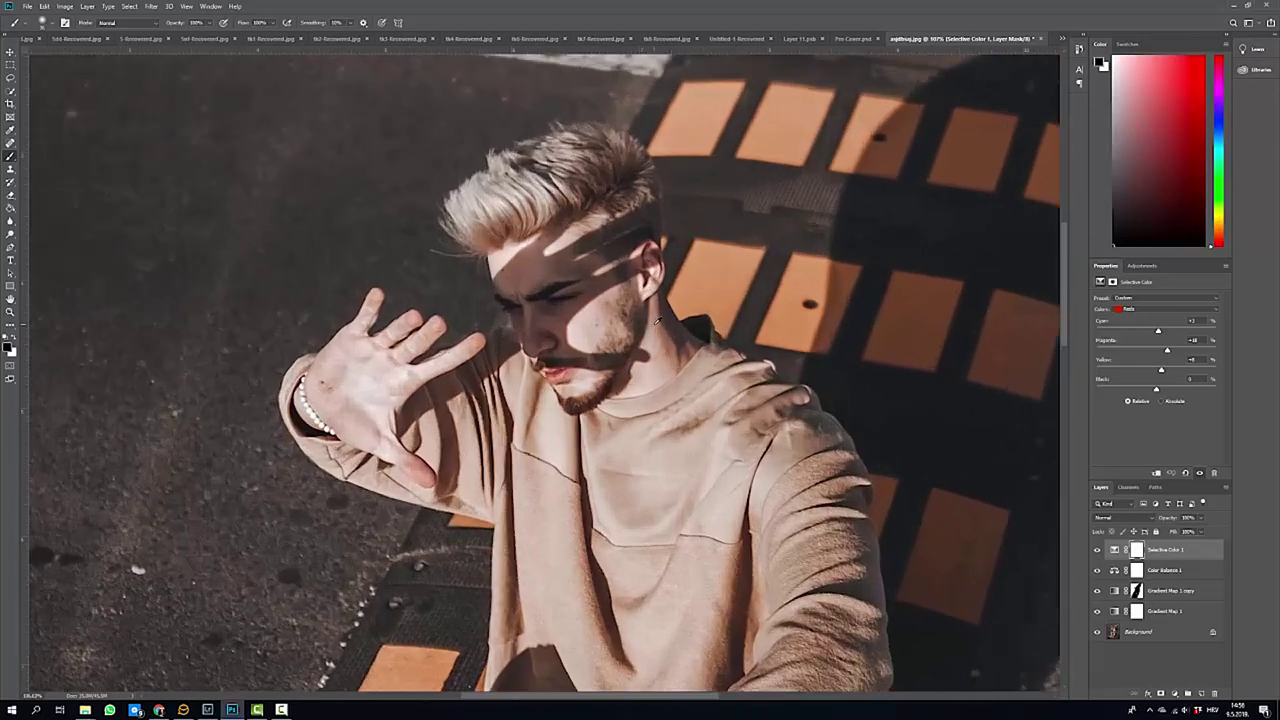
{"action": "scroll", "coordinate": [545, 240], "scroll_direction": "up", "scroll_amount": 3}
{"action": "scroll", "coordinate": [545, 240], "scroll_direction": "down", "scroll_amount": 4}
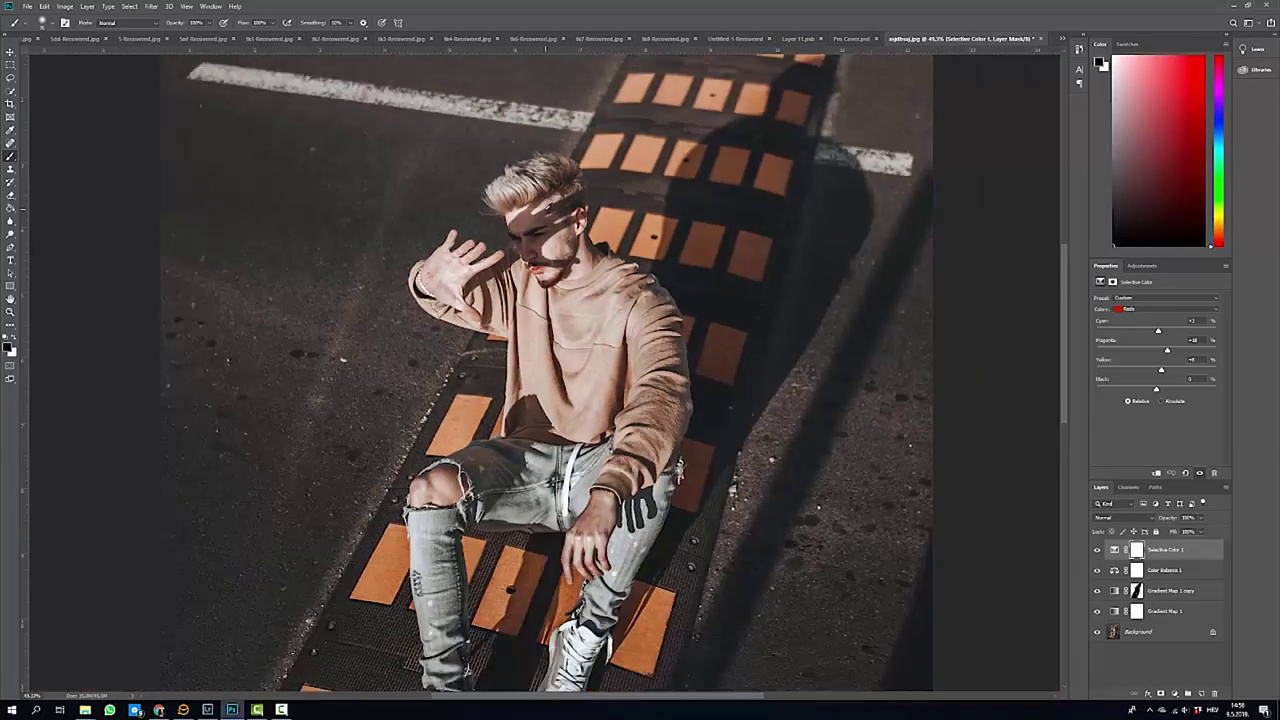
{"action": "scroll", "coordinate": [546, 378], "scroll_direction": "up", "scroll_amount": 1}
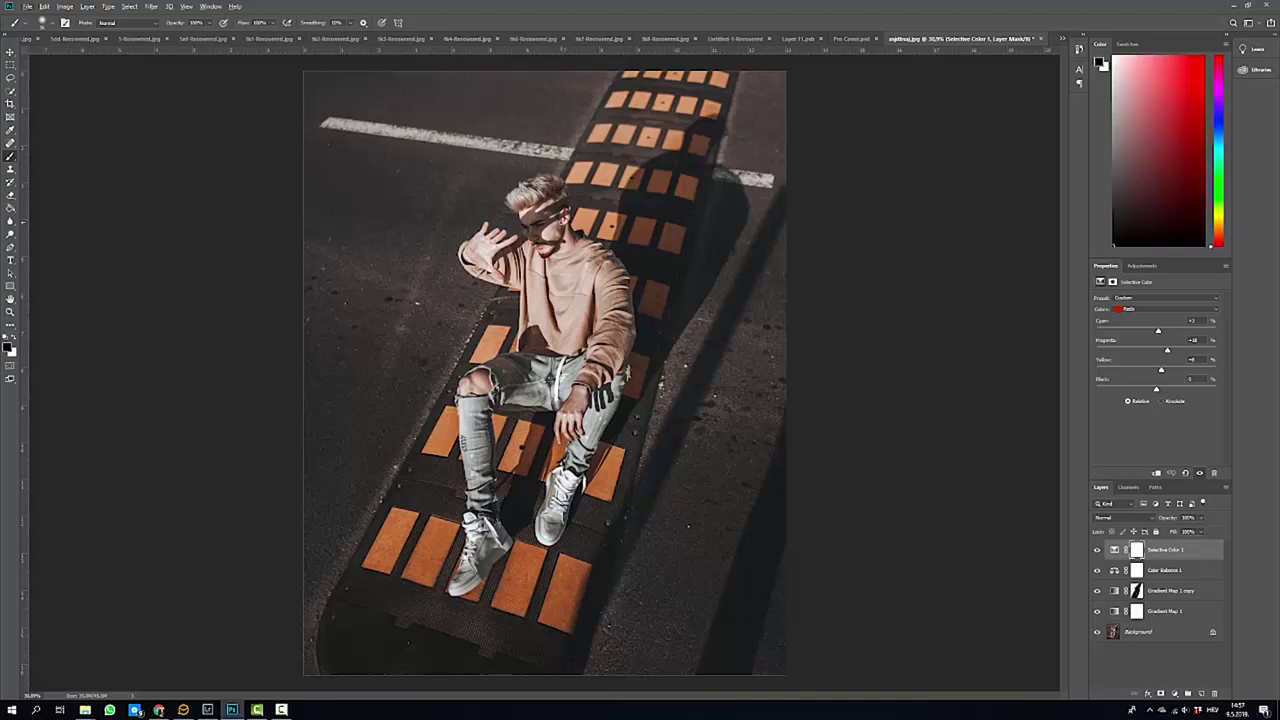
{"action": "scroll", "coordinate": [546, 378], "scroll_direction": "up", "scroll_amount": 3}
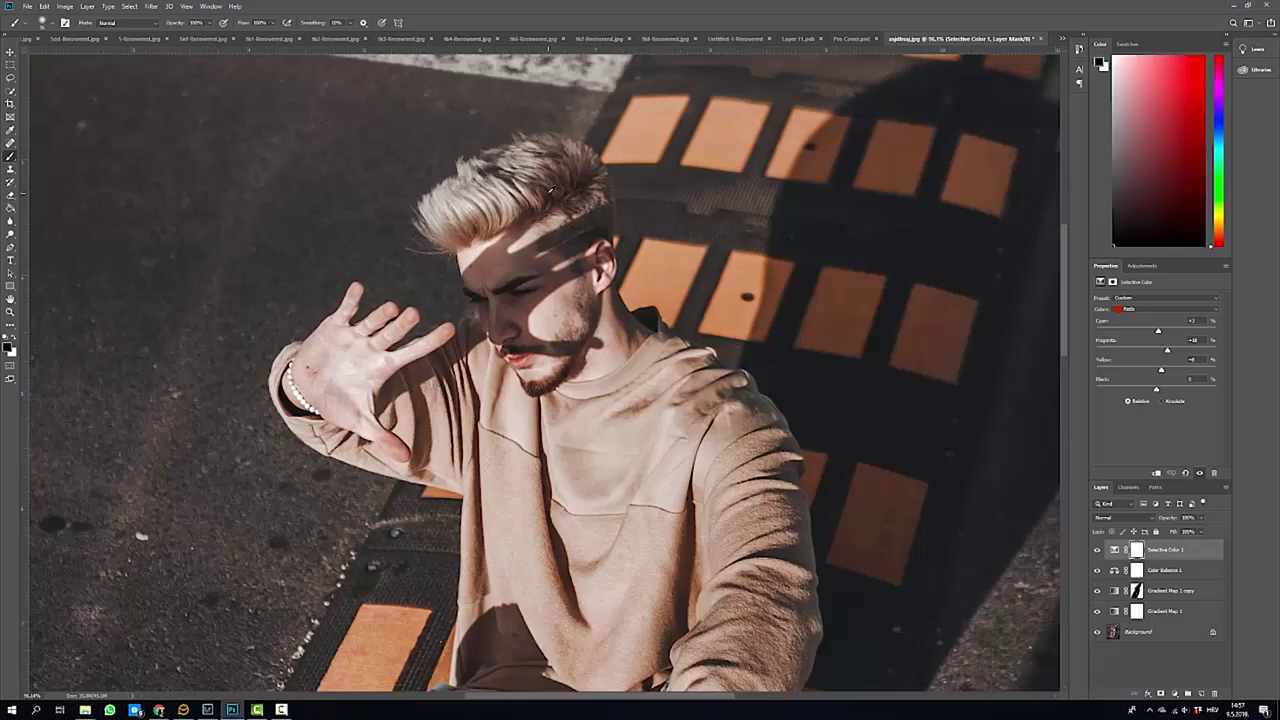
{"action": "scroll", "coordinate": [546, 378], "scroll_direction": "down", "scroll_amount": 2}
{"action": "scroll", "coordinate": [550, 192], "scroll_direction": "up", "scroll_amount": 4}
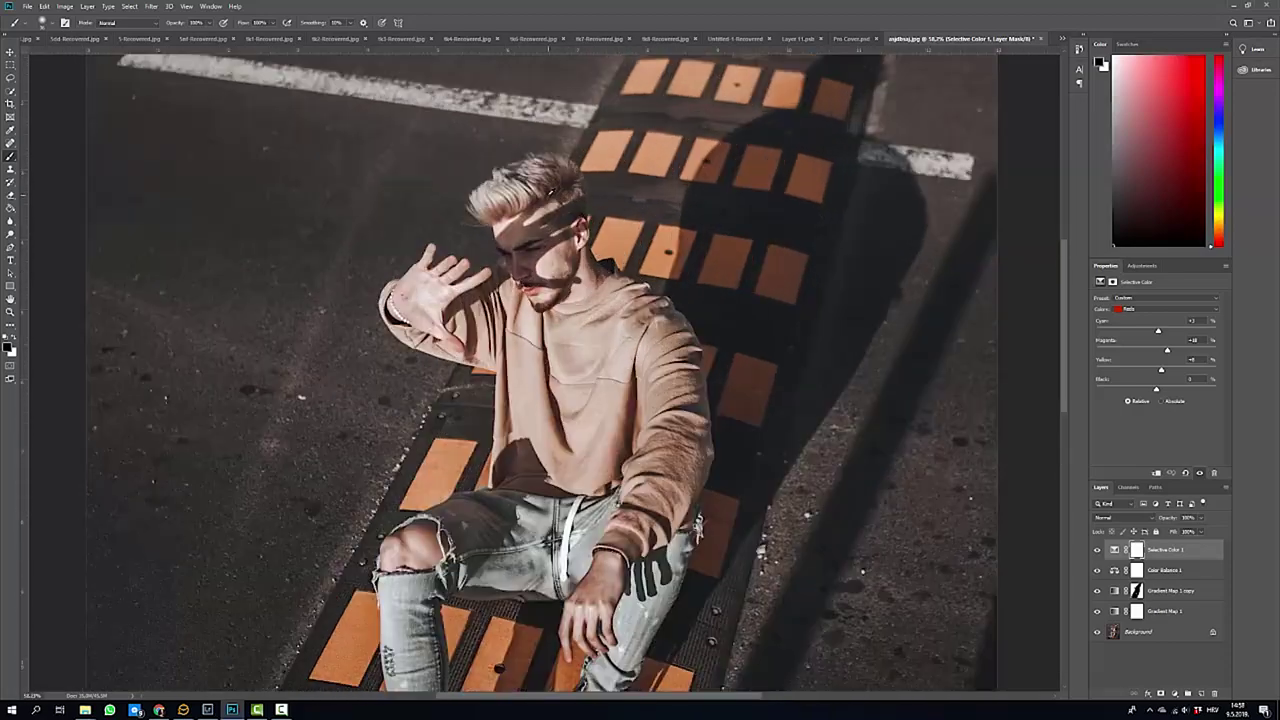
{"action": "scroll", "coordinate": [550, 192], "scroll_direction": "down", "scroll_amount": 5}
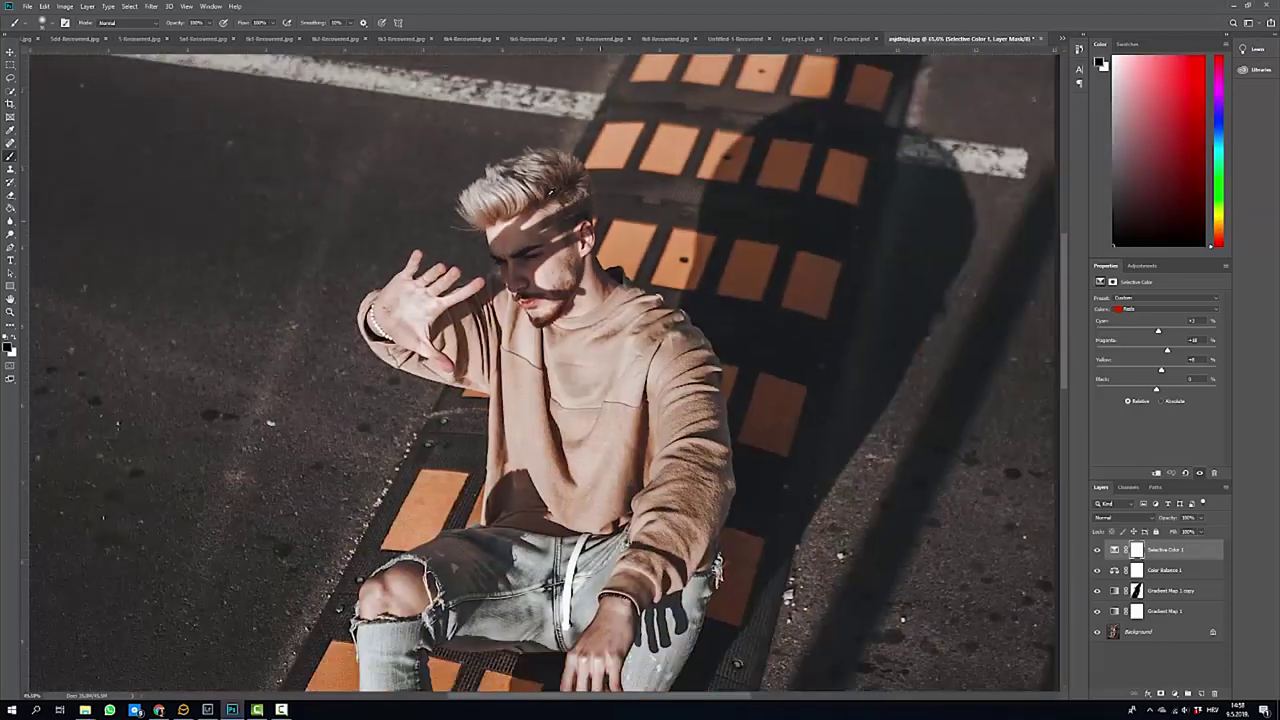
{"action": "scroll", "coordinate": [550, 192], "scroll_direction": "up", "scroll_amount": 3}
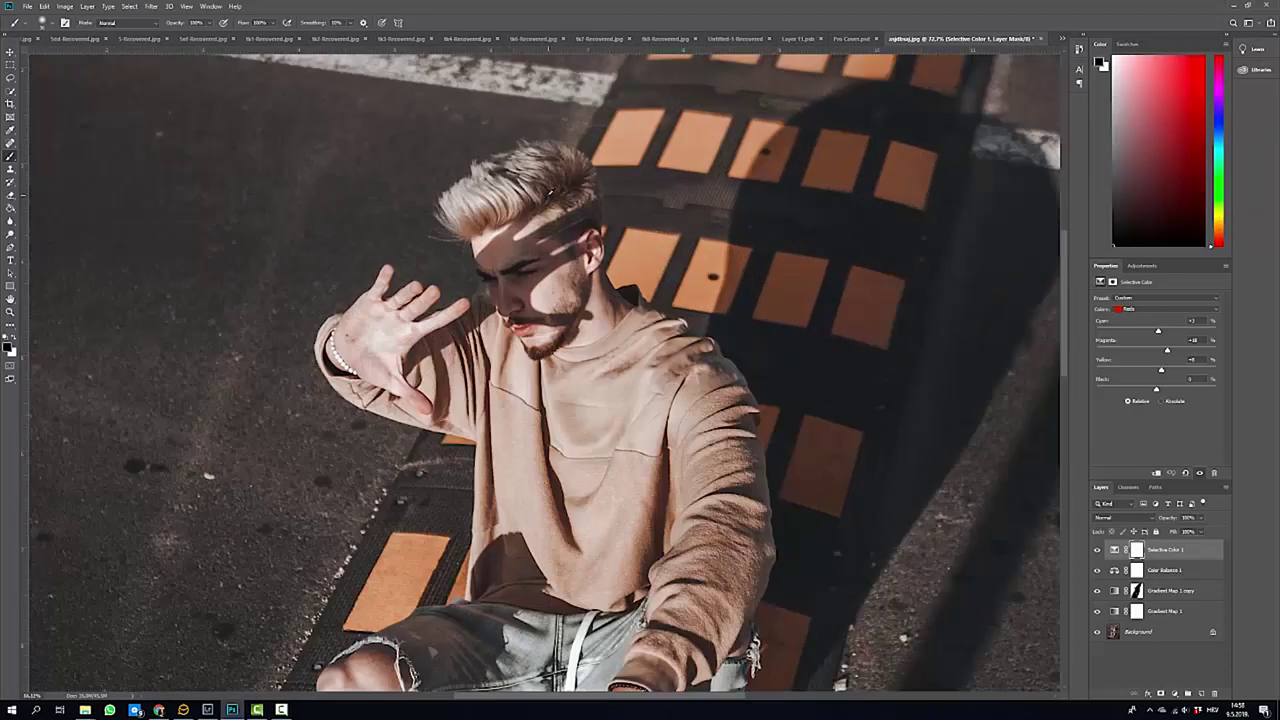
{"action": "scroll", "coordinate": [550, 192], "scroll_direction": "down", "scroll_amount": 3}
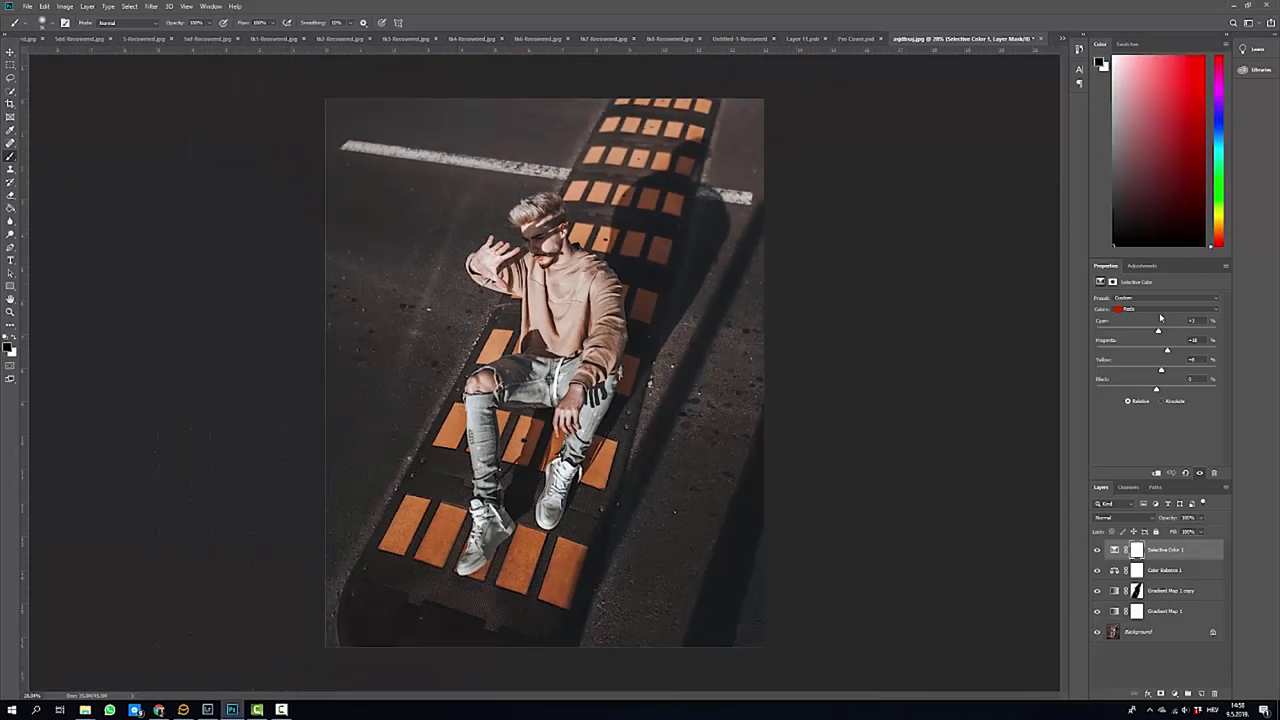
For the Selective Color layer's Yellows, set Cyan to +2, raise Magenta and Yellow slightly, and check the skin with the layer deselected.
{"action": "left_click", "coordinate": [1150, 312]}
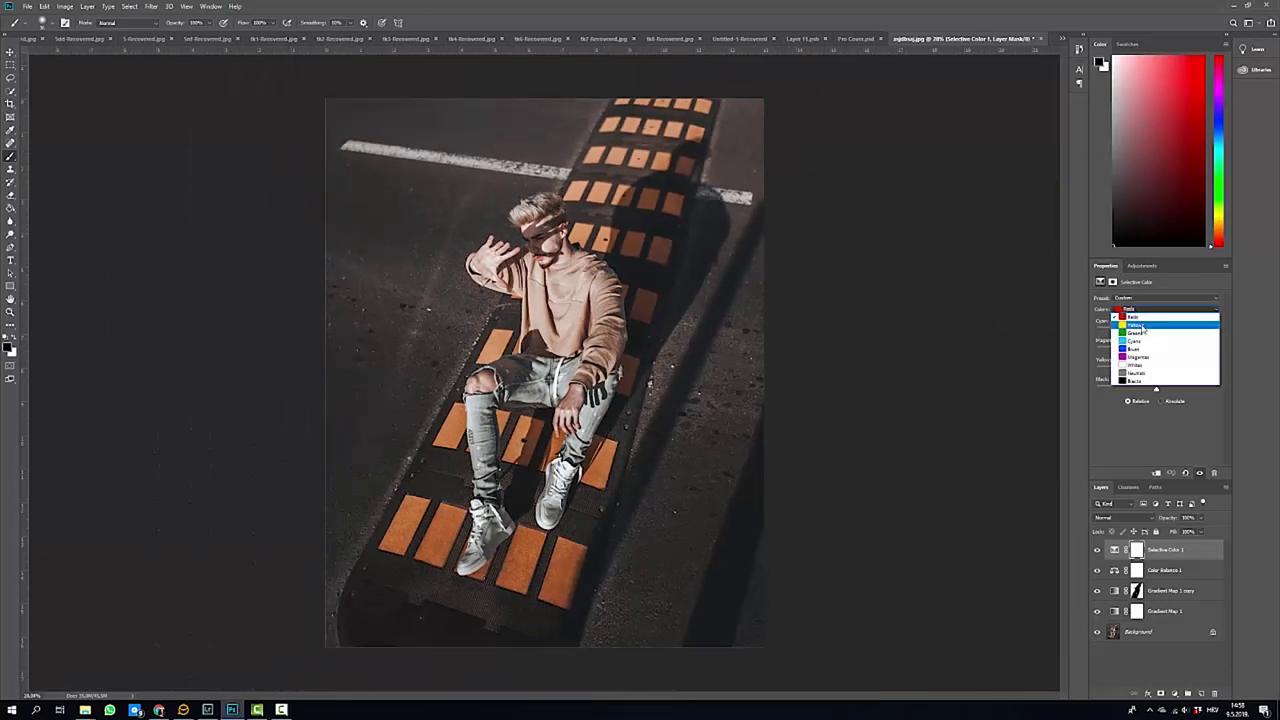
{"action": "left_click", "coordinate": [1147, 327]}
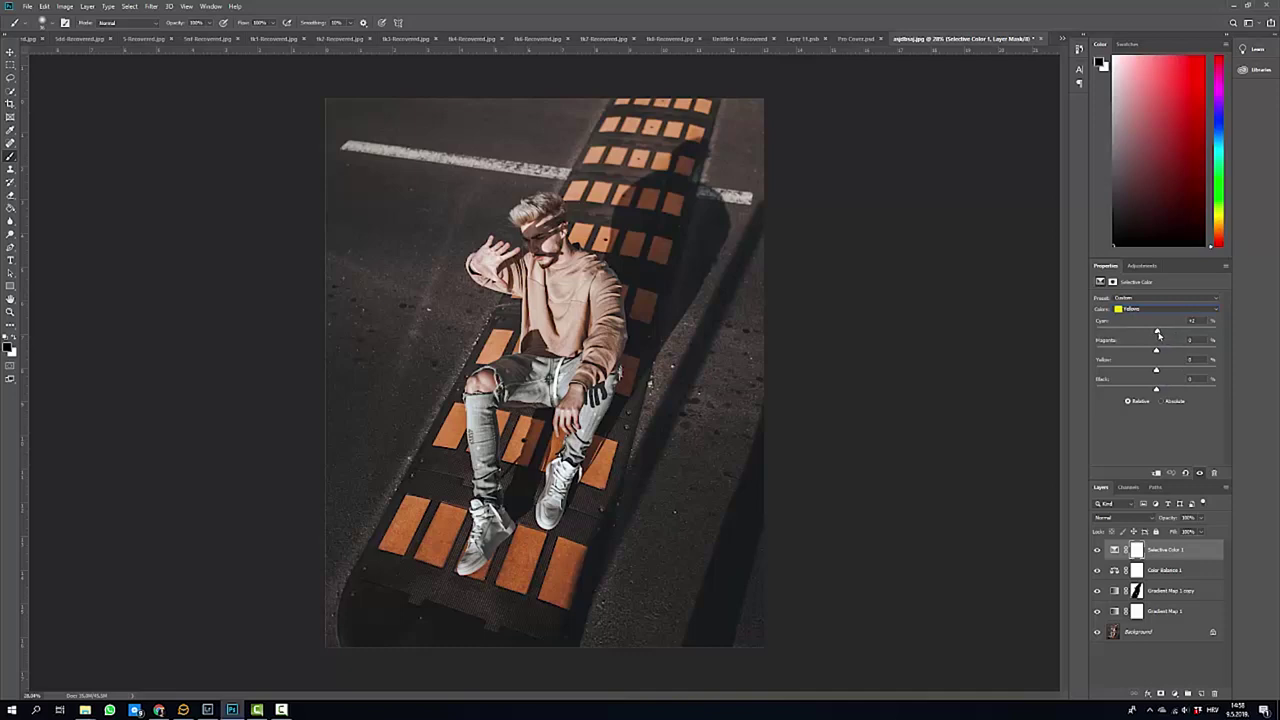
{"action": "left_click_drag", "start_coordinate": [1156, 349], "coordinate": [1163, 352]}
{"action": "left_click_drag", "start_coordinate": [1156, 372], "coordinate": [1160, 372]}
{"action": "left_click", "coordinate": [1136, 662]}
{"action": "scroll", "coordinate": [526, 213], "scroll_direction": "up", "scroll_amount": 5}
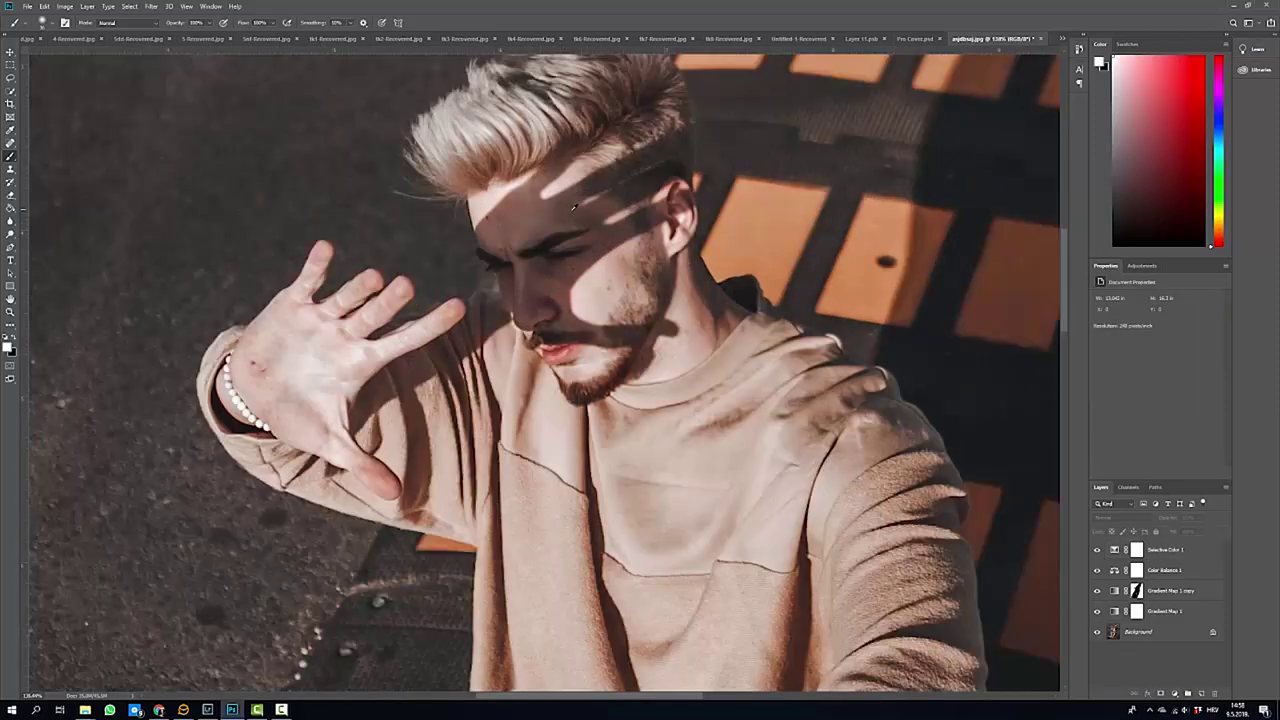
{"action": "scroll", "coordinate": [661, 291], "scroll_direction": "up", "scroll_amount": 4}
{"action": "scroll", "coordinate": [656, 432], "scroll_direction": "down", "scroll_amount": 2}
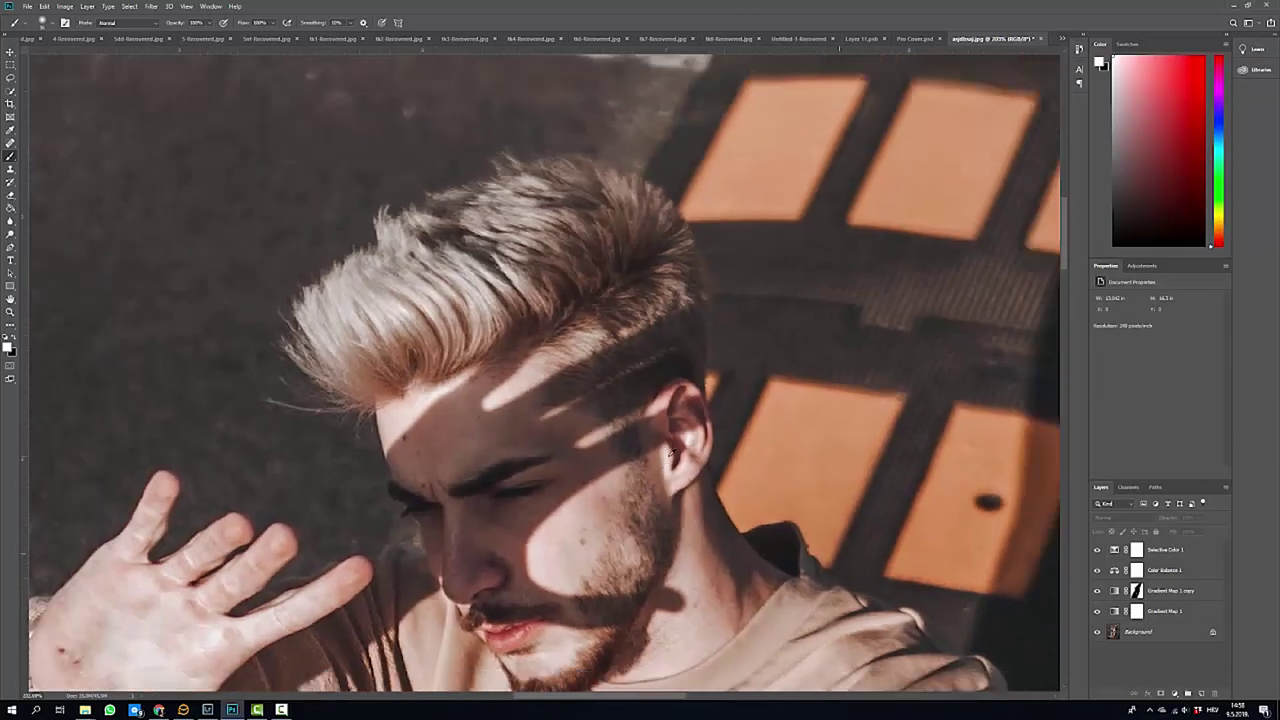
{"action": "scroll", "coordinate": [671, 452], "scroll_direction": "down", "scroll_amount": 7}
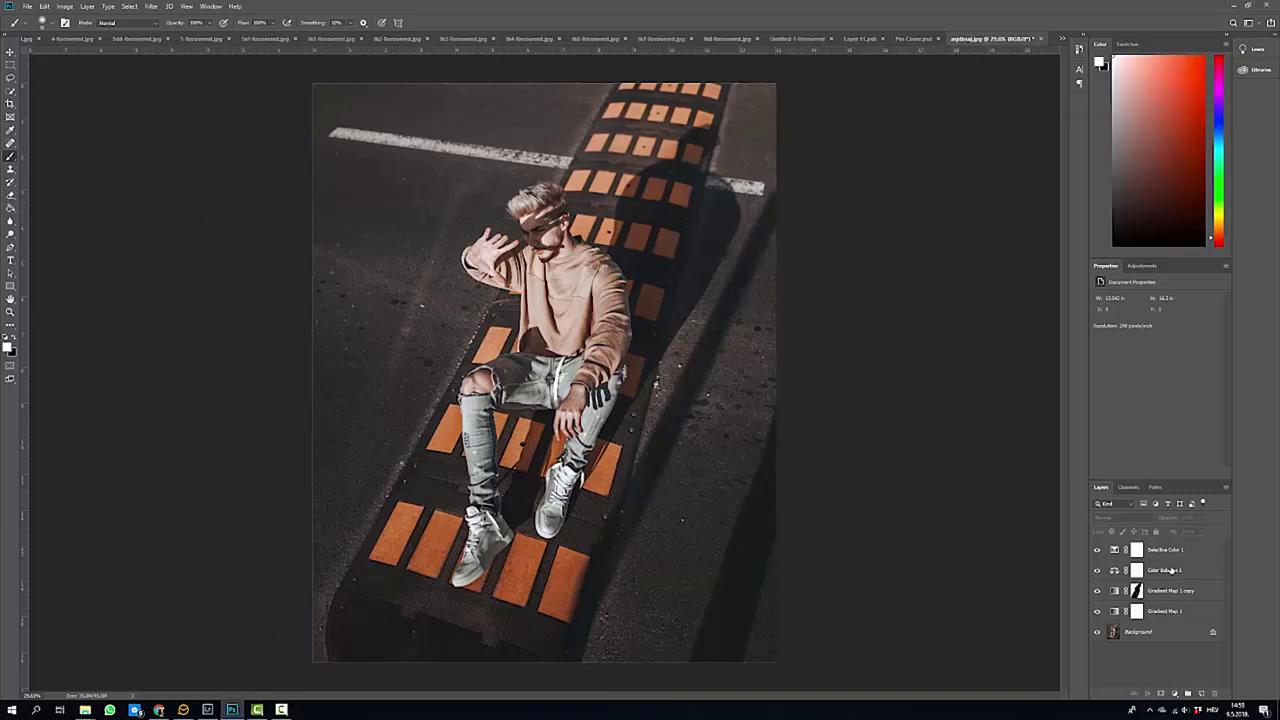
Duplicate the Background layer and sharpen the copy with Unsharp Mask, using a raised Amount and a 1.0-pixel Radius.
{"action": "left_click_drag", "start_coordinate": [1150, 633], "coordinate": [1201, 693]}
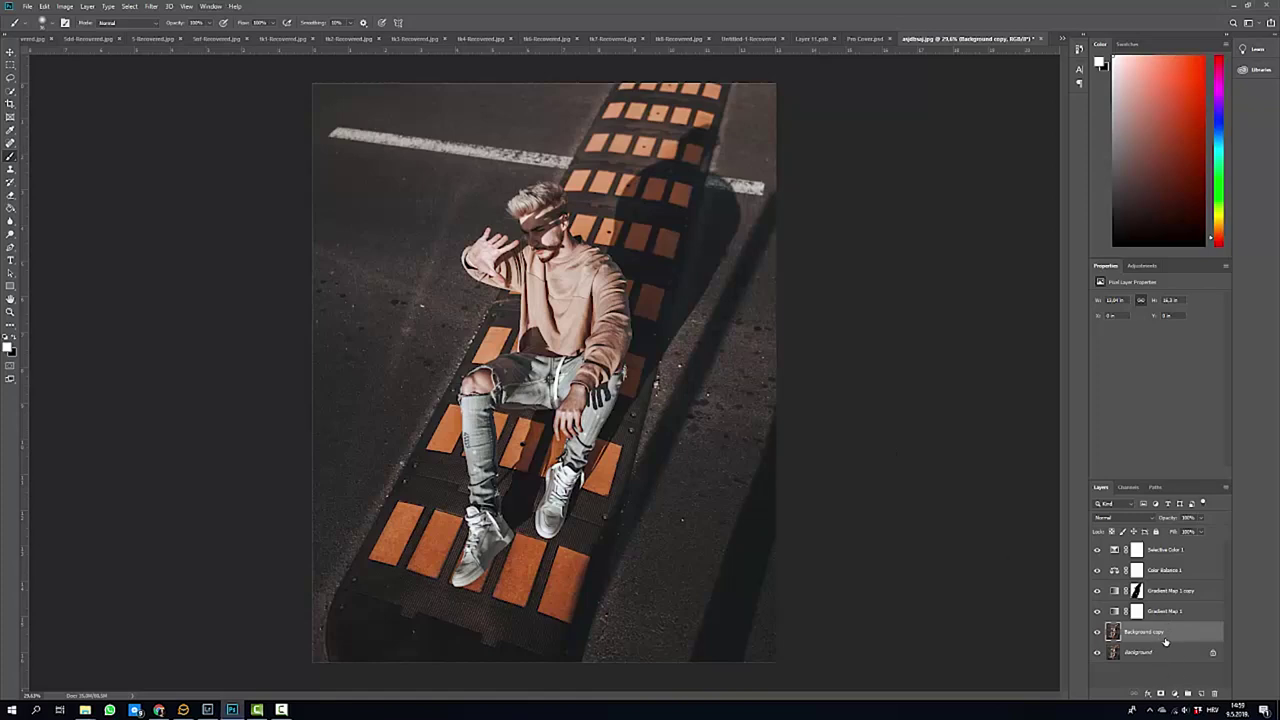
{"action": "left_click", "coordinate": [151, 6]}
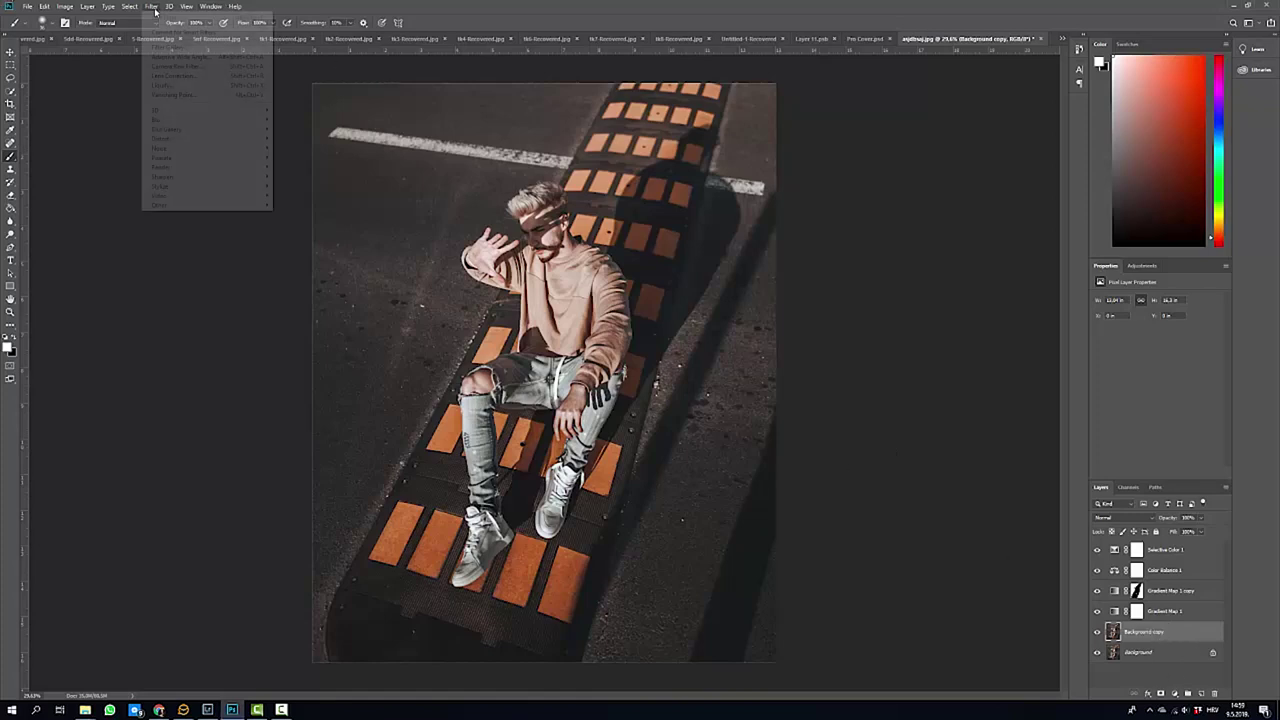
{"action": "mouse_move", "coordinate": [202, 180]}
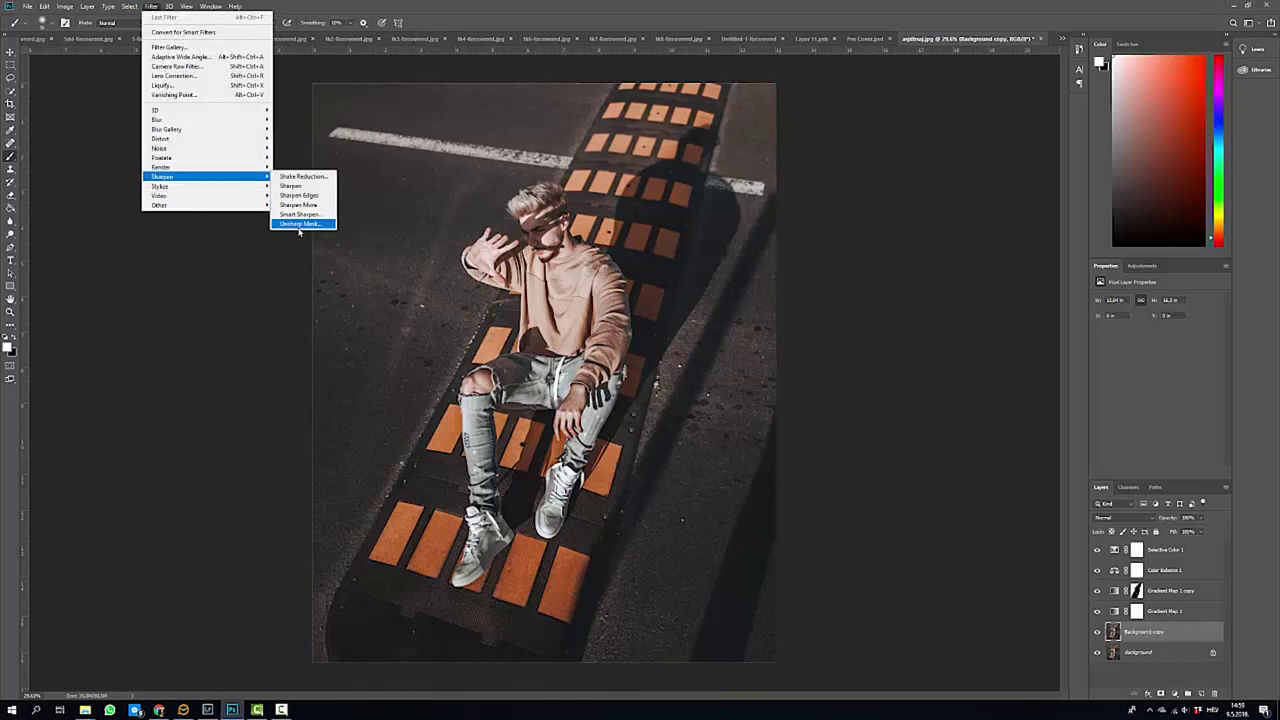
{"action": "left_click", "coordinate": [300, 223]}
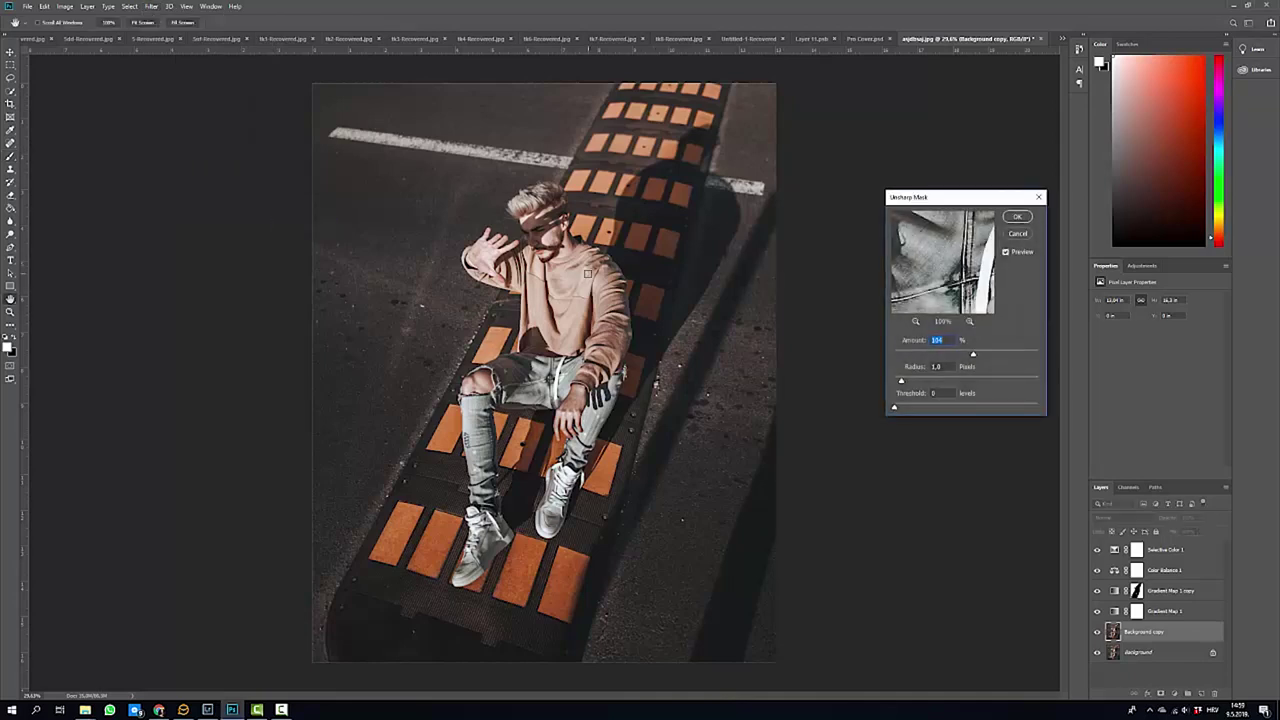
{"action": "left_click_drag", "start_coordinate": [978, 358], "coordinate": [993, 357]}
{"action": "left_click", "coordinate": [1016, 218]}
{"action": "scroll", "coordinate": [530, 190], "scroll_direction": "up", "scroll_amount": 10}
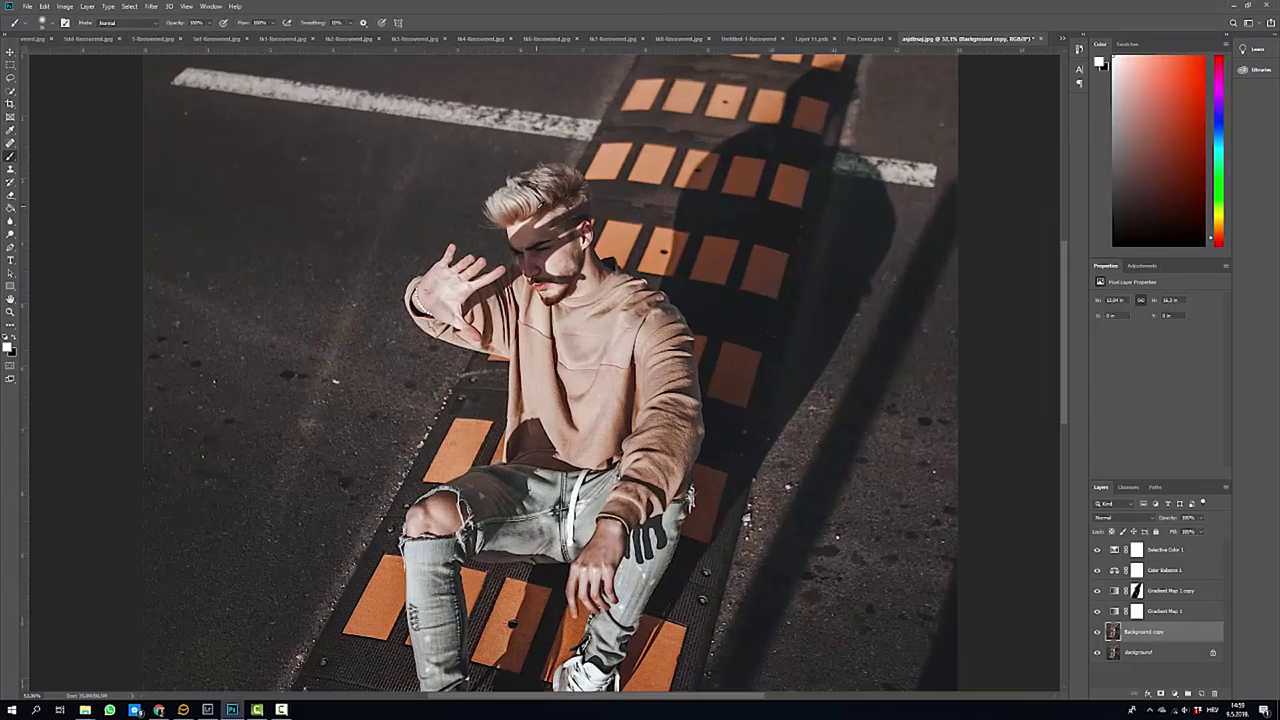
{"action": "key", "text": "b"}
{"action": "scroll", "coordinate": [530, 215], "scroll_direction": "down", "scroll_amount": 10}
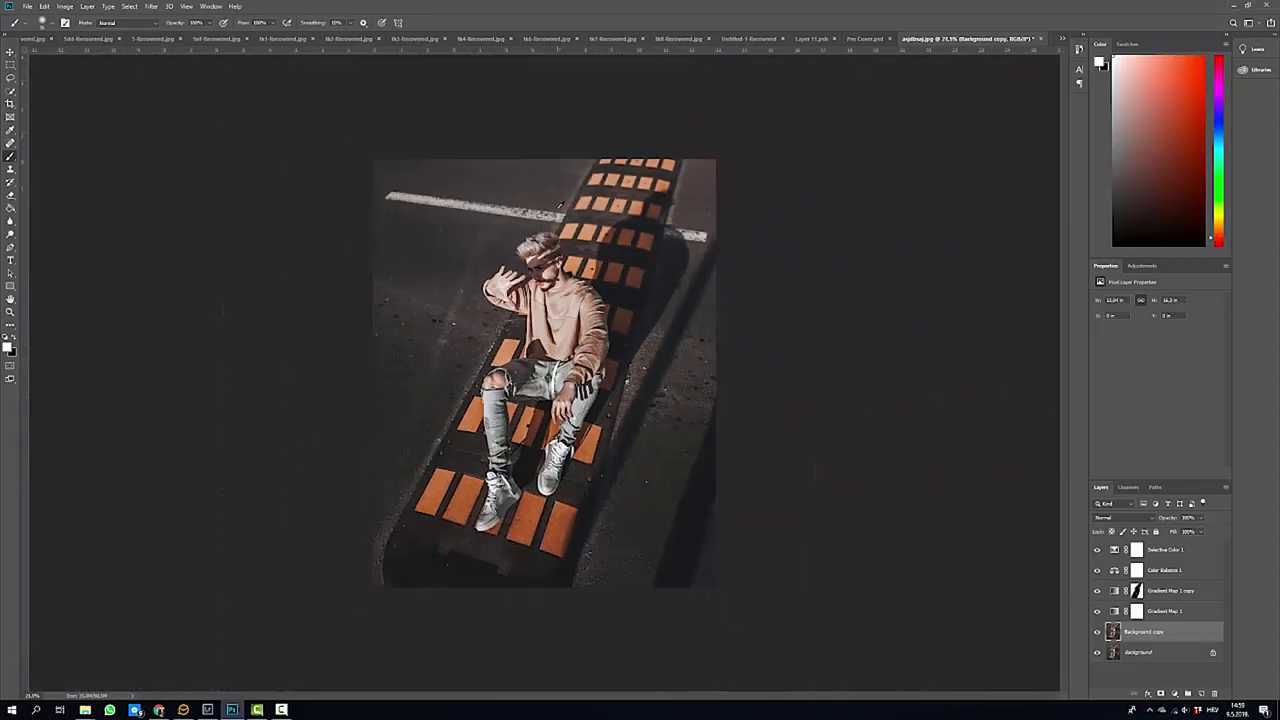